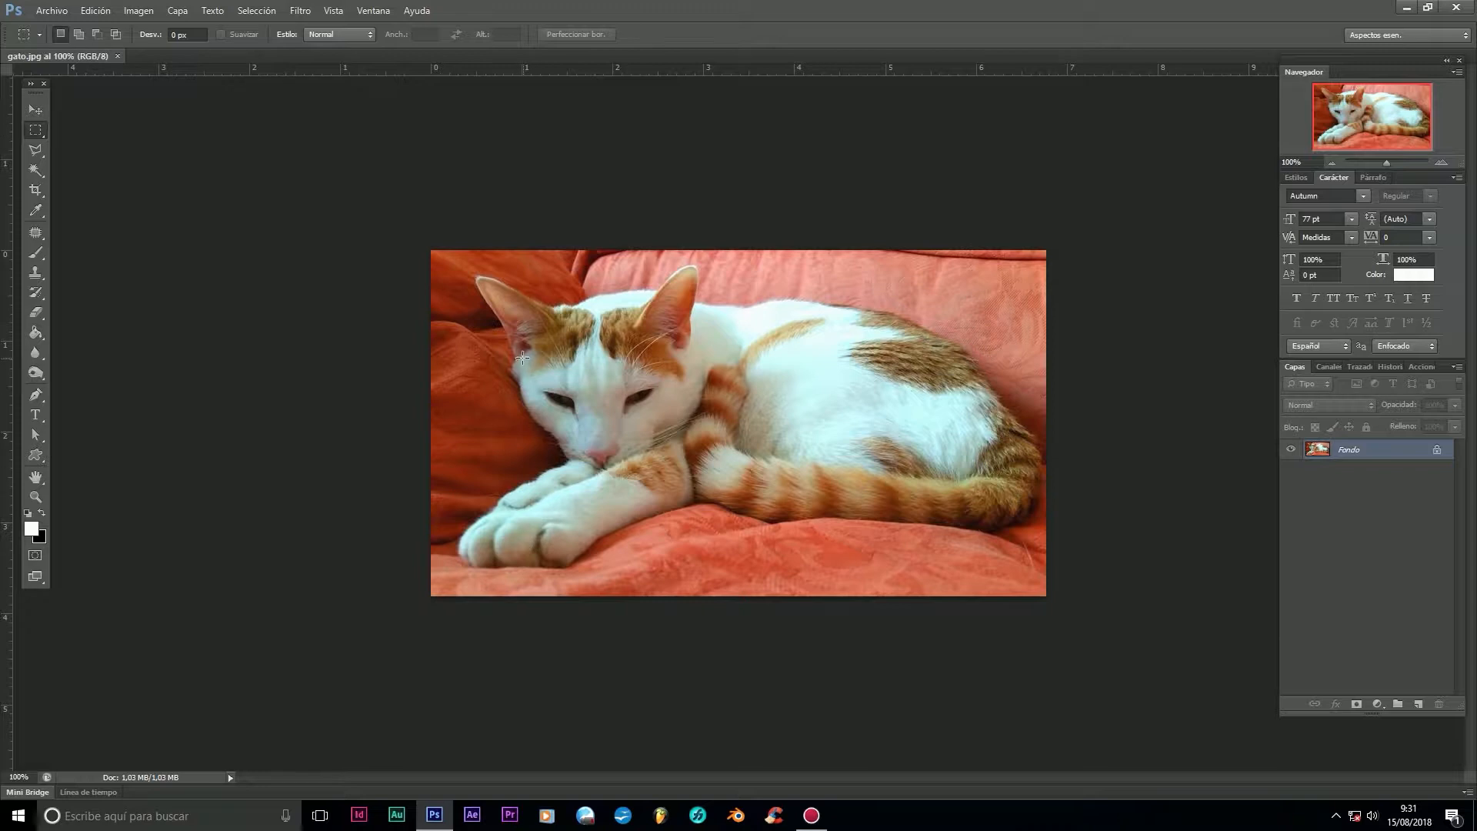
Step: Try rectangular and elliptical marquee selections over the cat's head and body, and clear the selection
drag(470, 262, 745, 548)
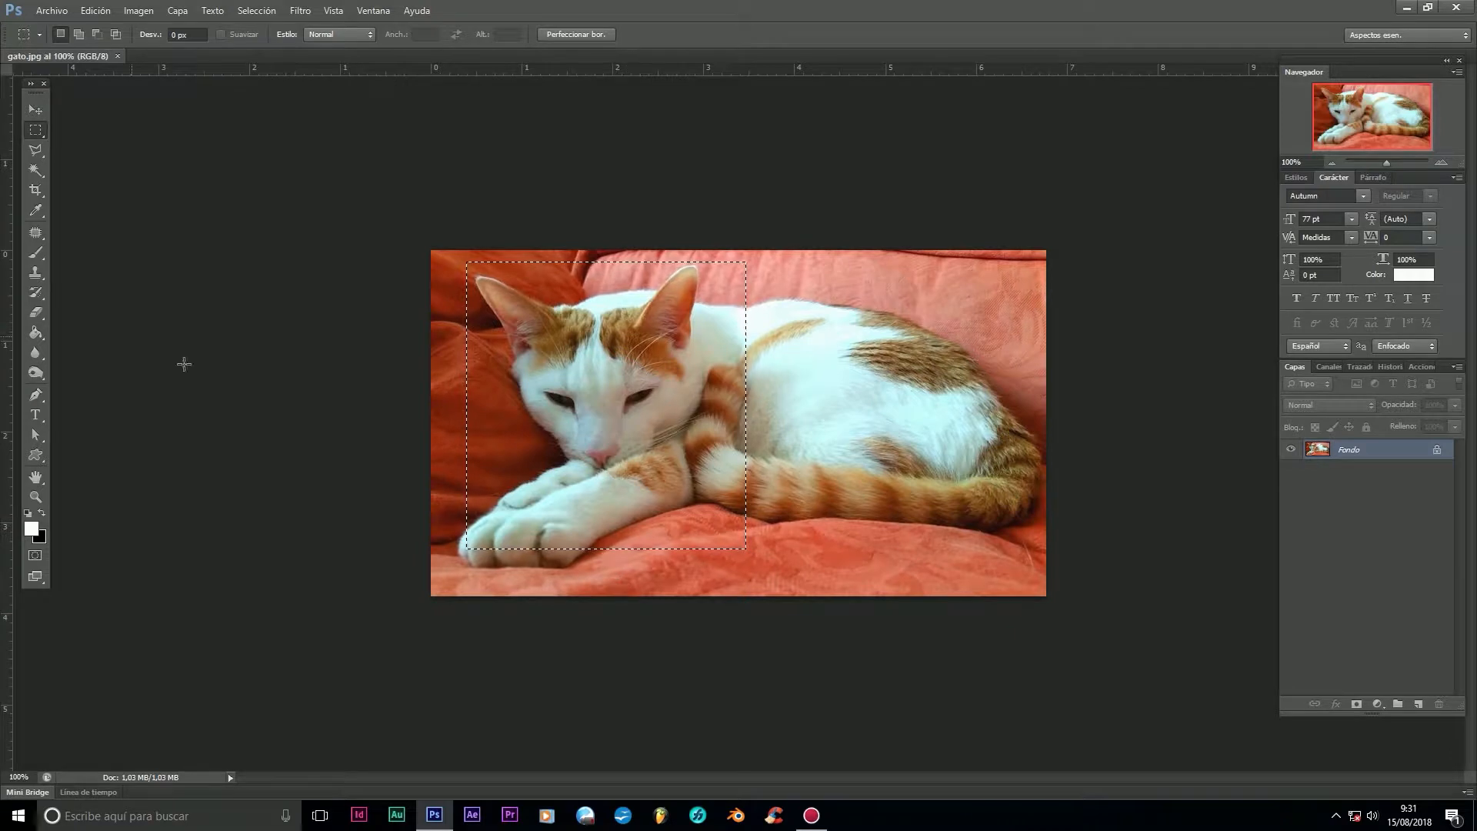
drag(30, 126, 68, 145)
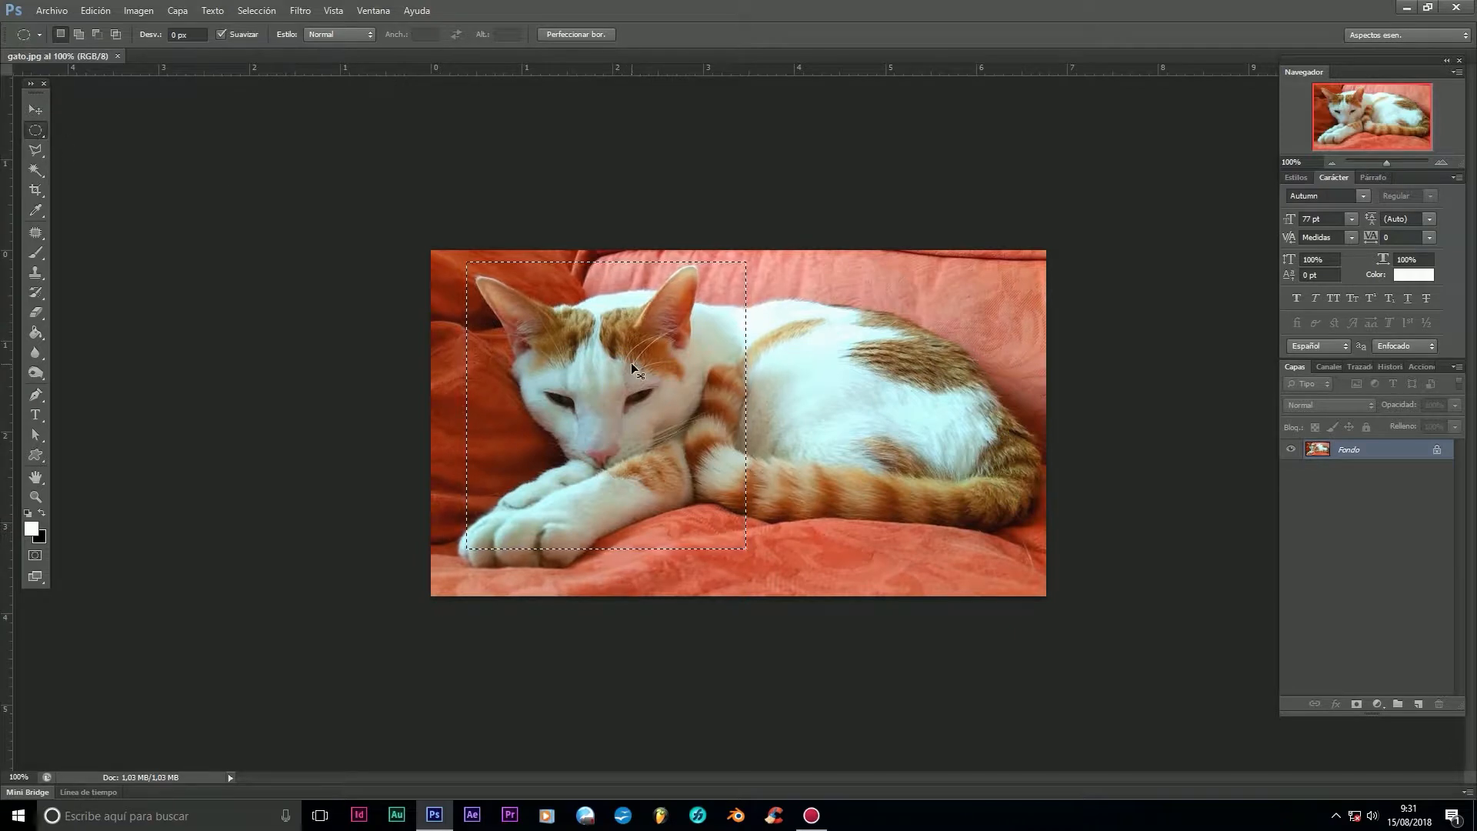
click(500, 273)
drag(499, 273, 870, 444)
drag(490, 419, 641, 575)
key(ctrl+d)
mouse_move(512, 308)
mouse_down()
mouse_move(724, 489)
mouse_move(741, 536)
mouse_up()
click(690, 651)
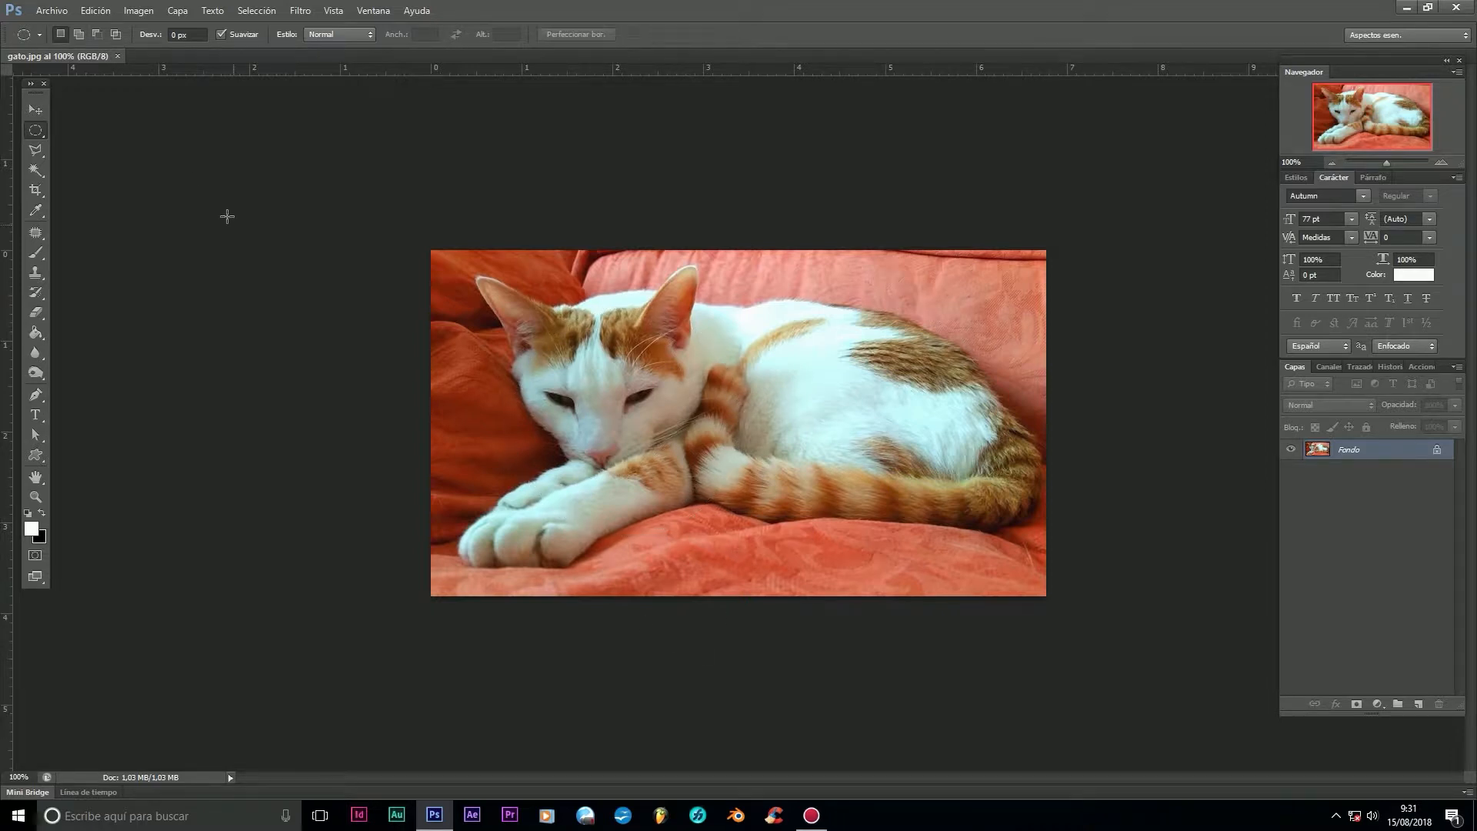
Step: Select the cat's head with a rectangular marquee and shift the selection outline slightly so both ears are enclosed
right_click(37, 135)
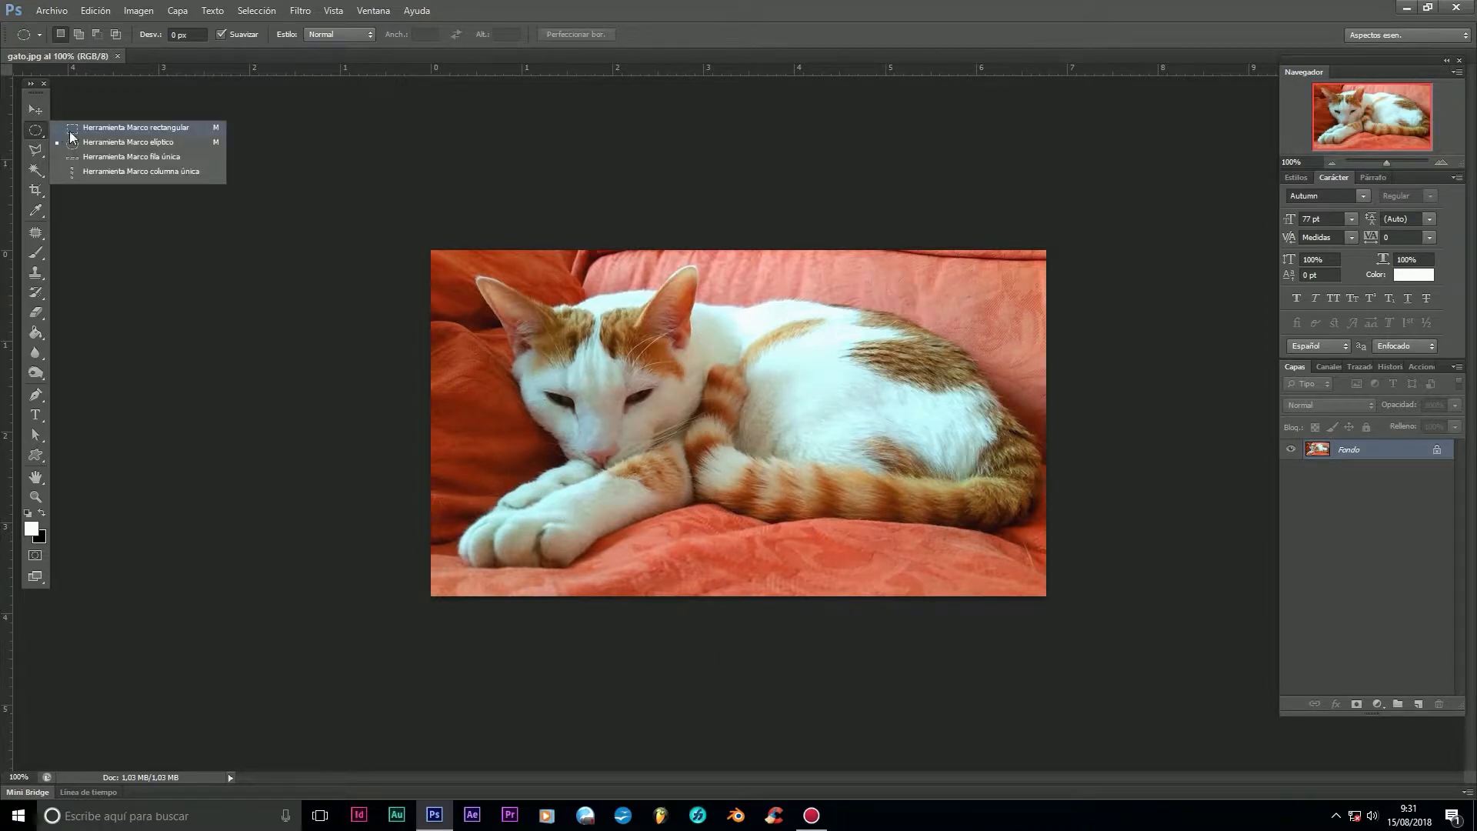
click(123, 128)
drag(475, 270, 736, 511)
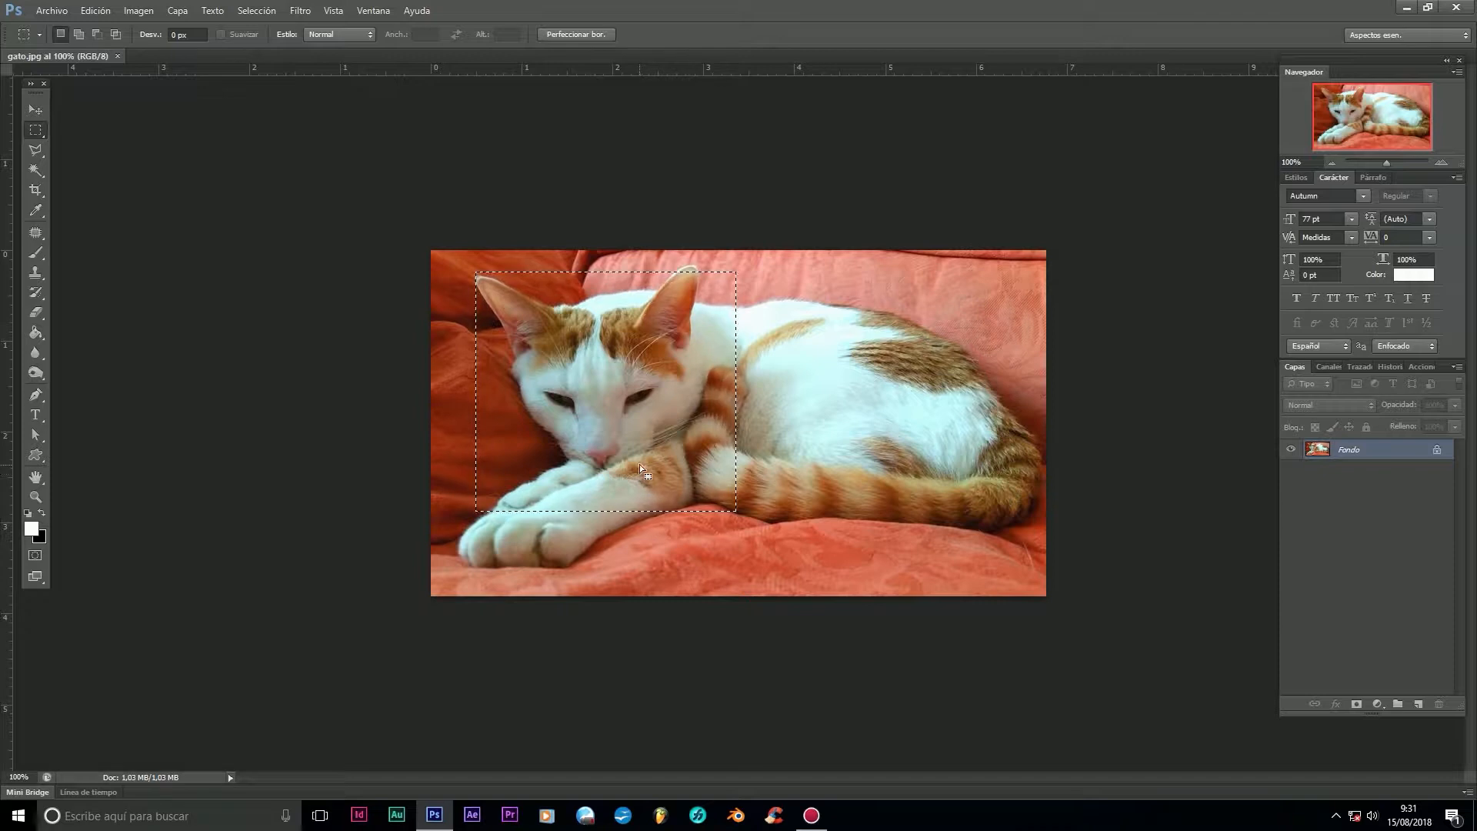
mouse_move(604, 416)
mouse_down()
mouse_move(615, 397)
mouse_move(592, 396)
mouse_move(876, 464)
mouse_move(717, 437)
mouse_move(603, 394)
mouse_up()
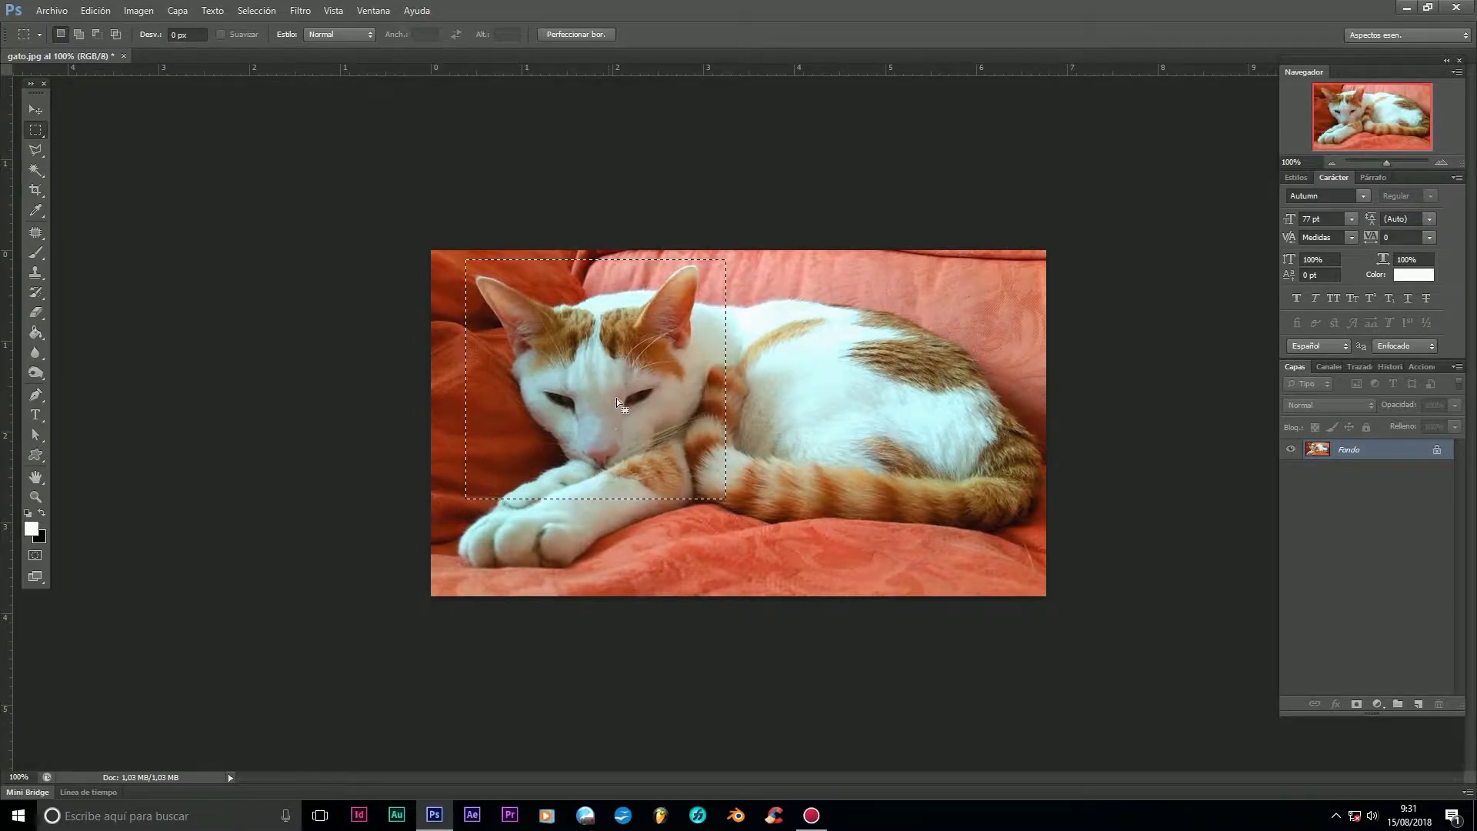
Step: Deselect the rectangular area around the cat's head and undo the deselection
right_click(630, 380)
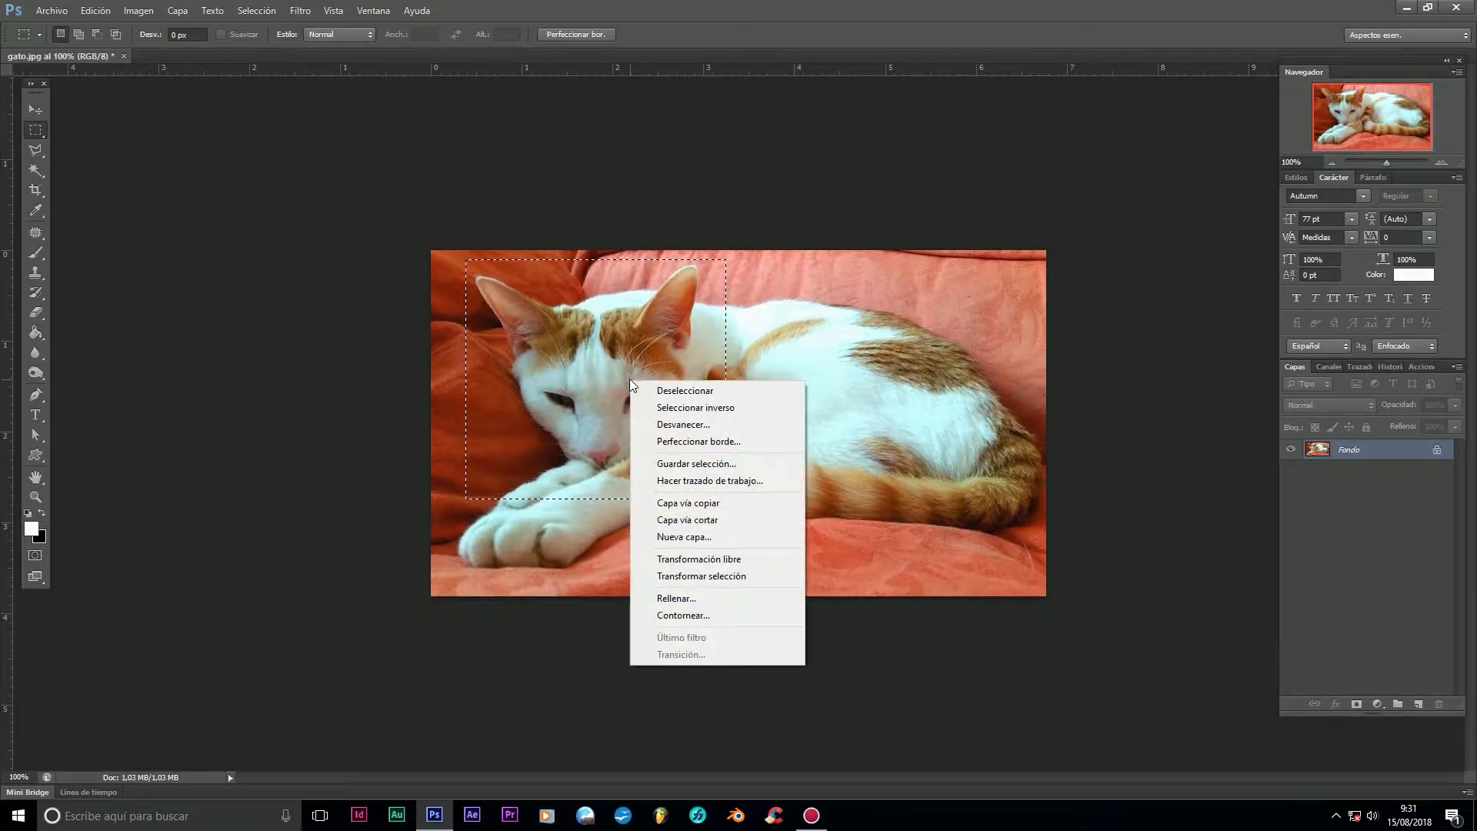
click(719, 390)
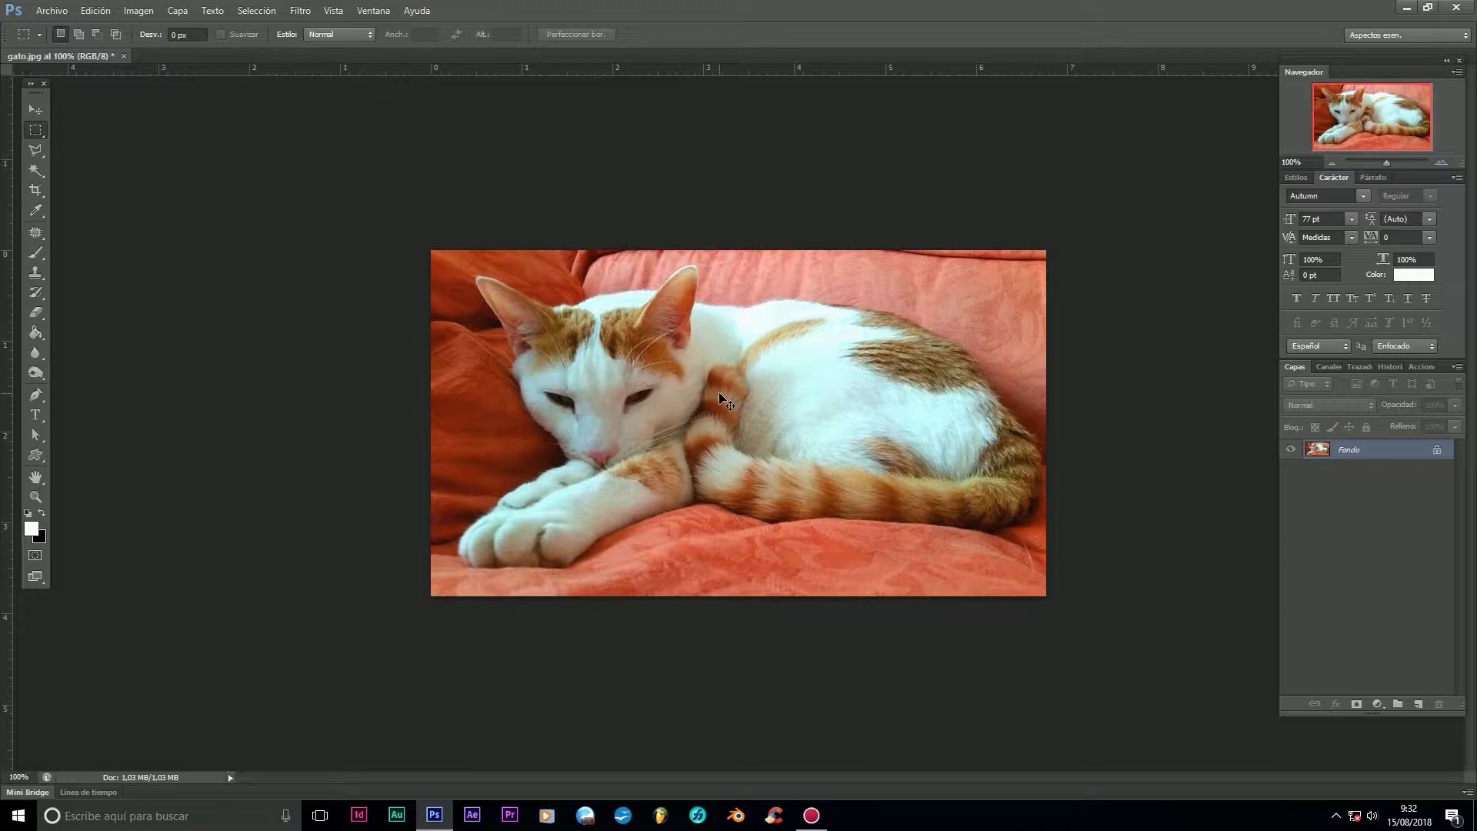
key(ctrl+z)
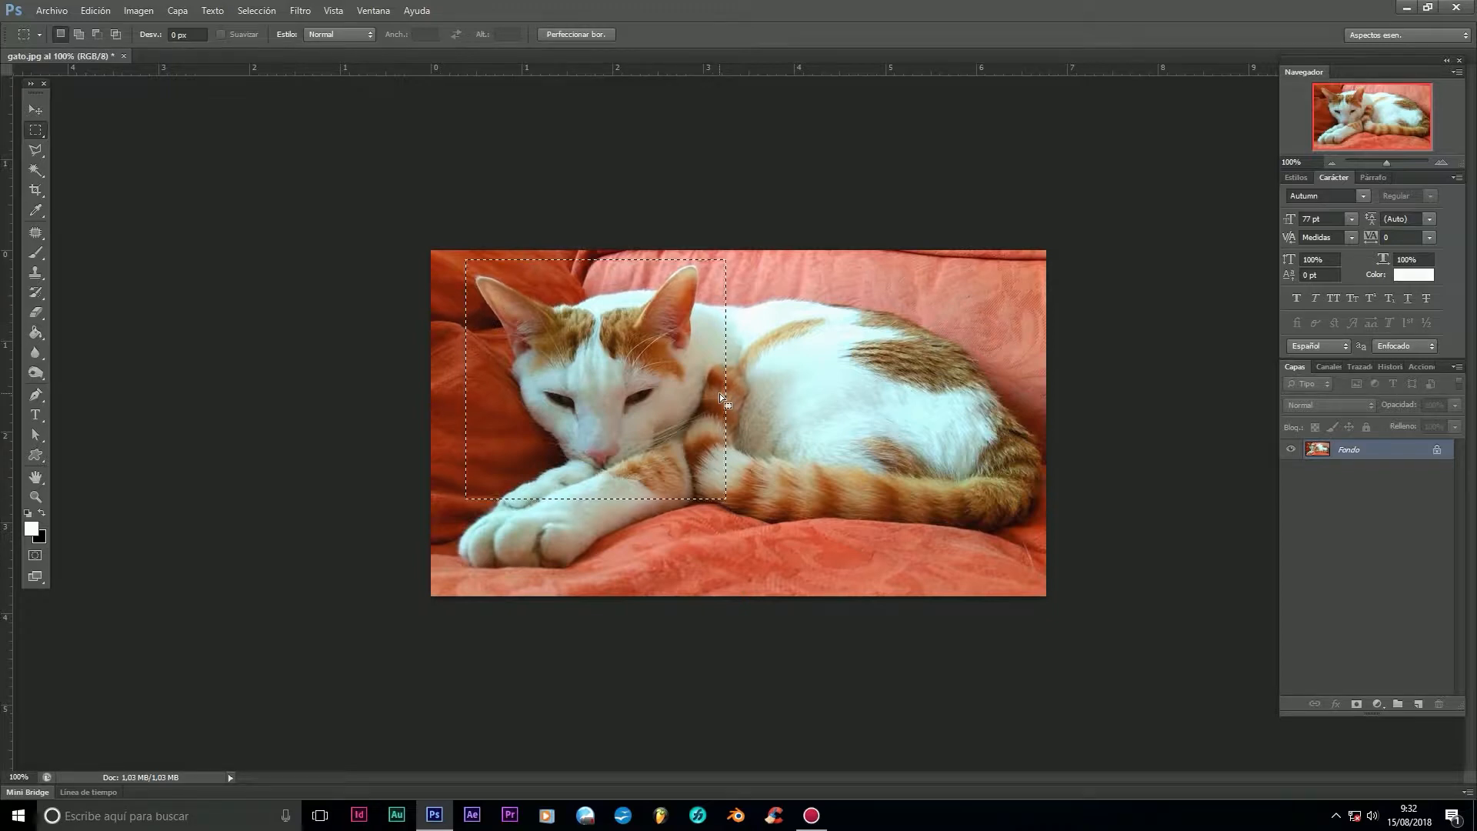
Step: Invert the rectangular selection around the cat's head and undo the inversion
right_click(598, 350)
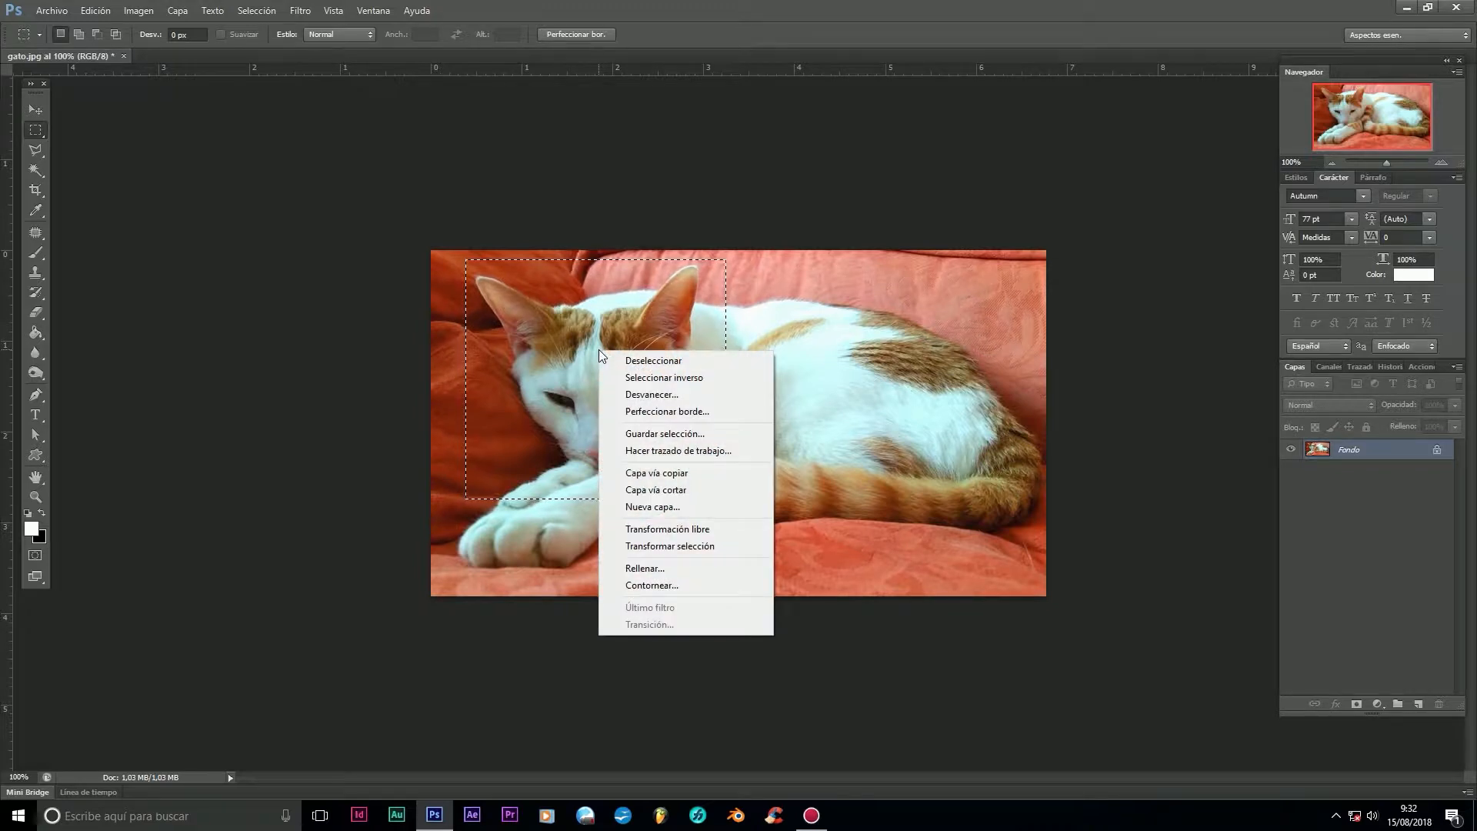
click(661, 379)
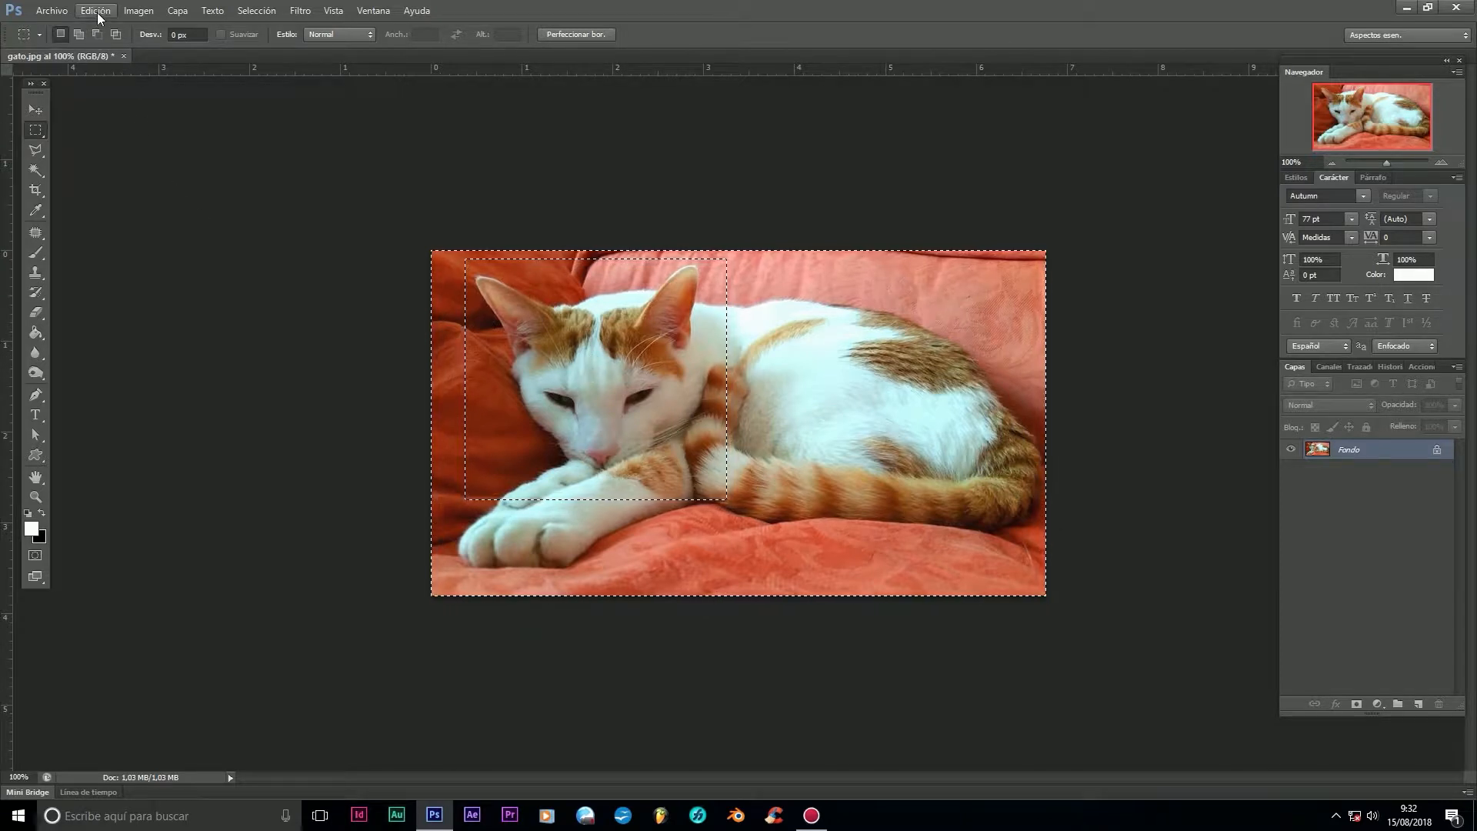
key(ctrl+z)
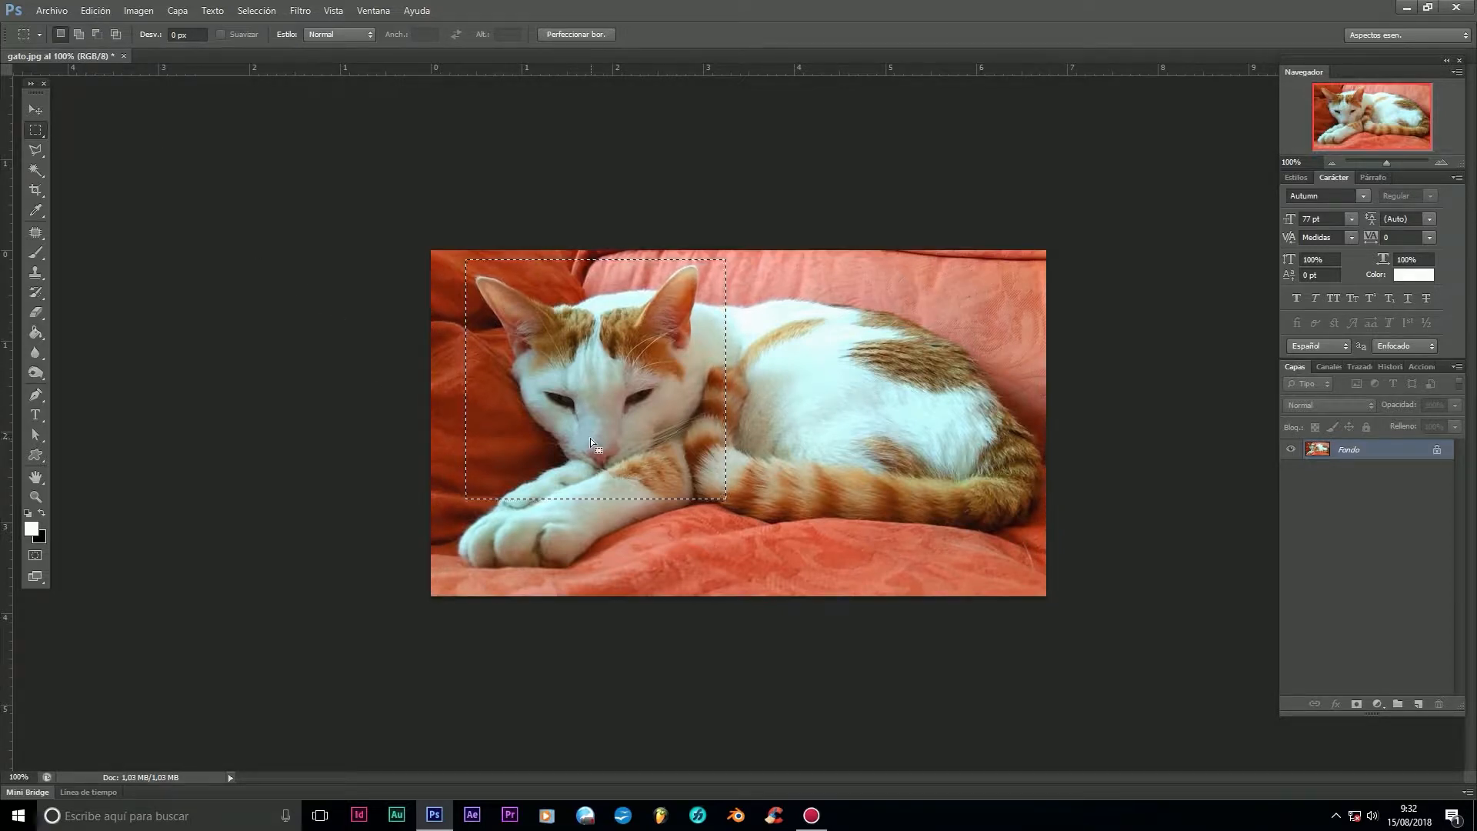
Step: Fill the head selection with the foreground color in Normal mode at 100% opacity, and undo the fill
click(94, 10)
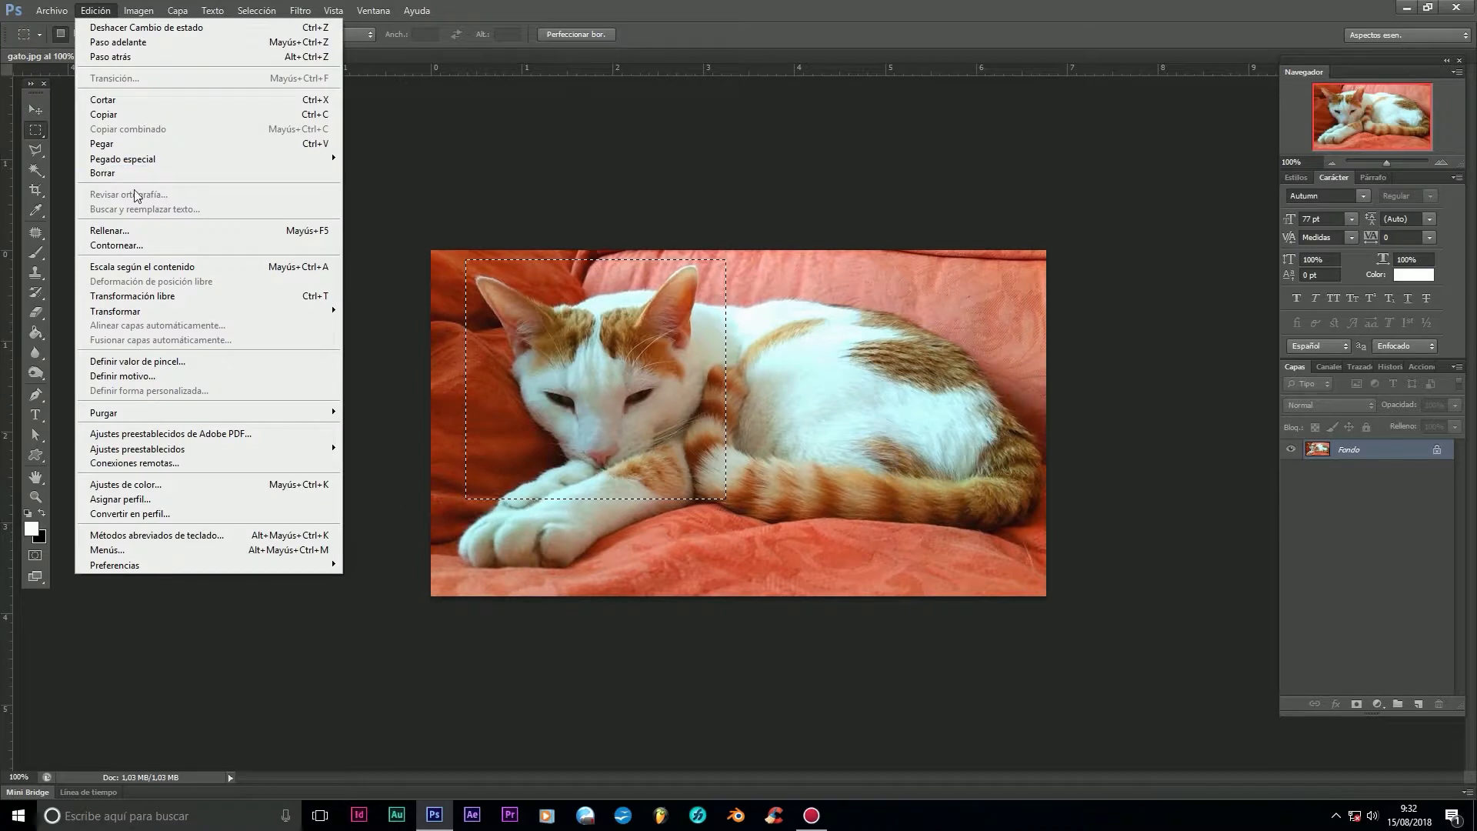
click(150, 229)
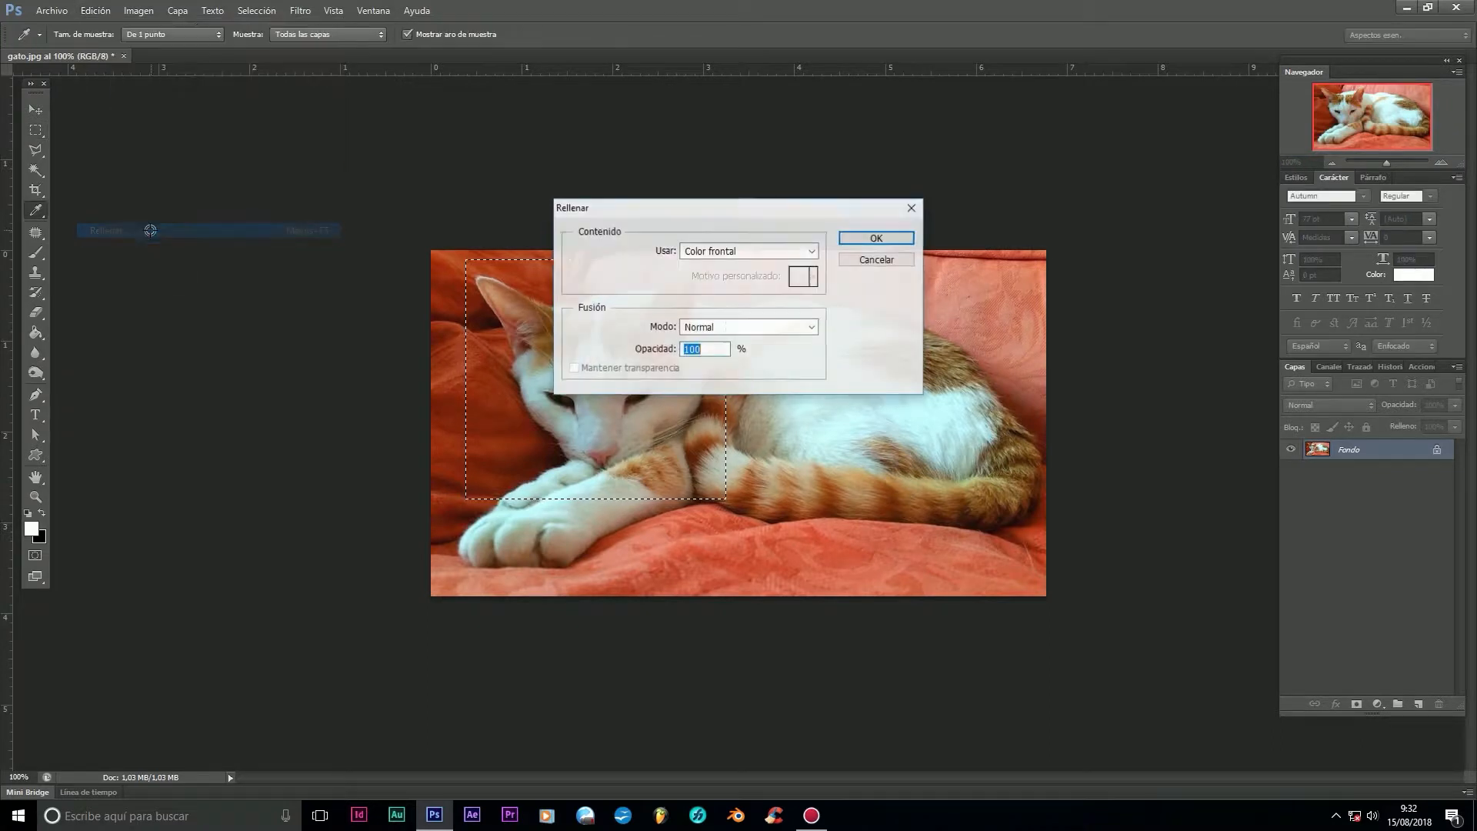
click(868, 241)
key(m)
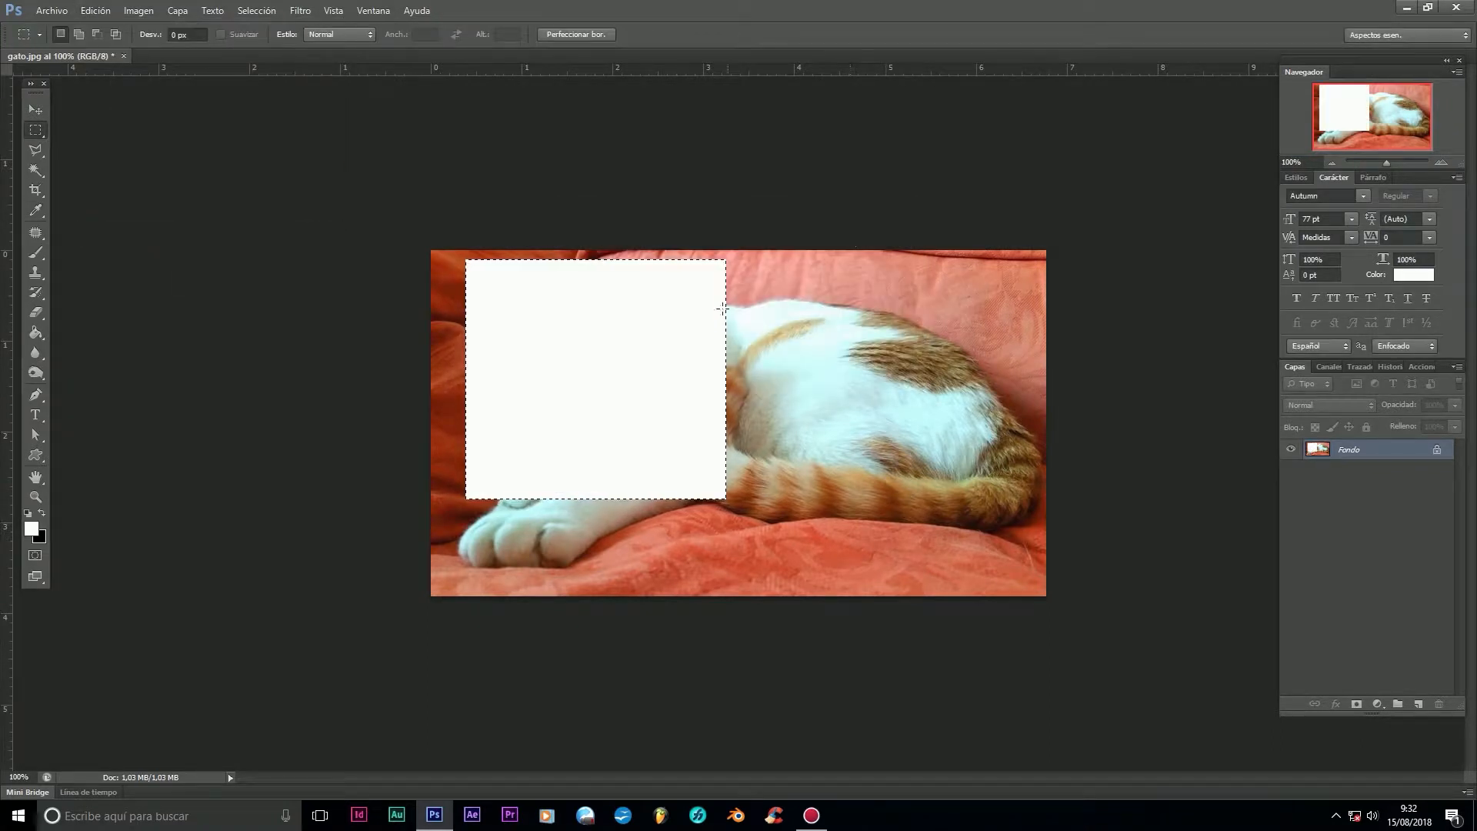
key(ctrl+z)
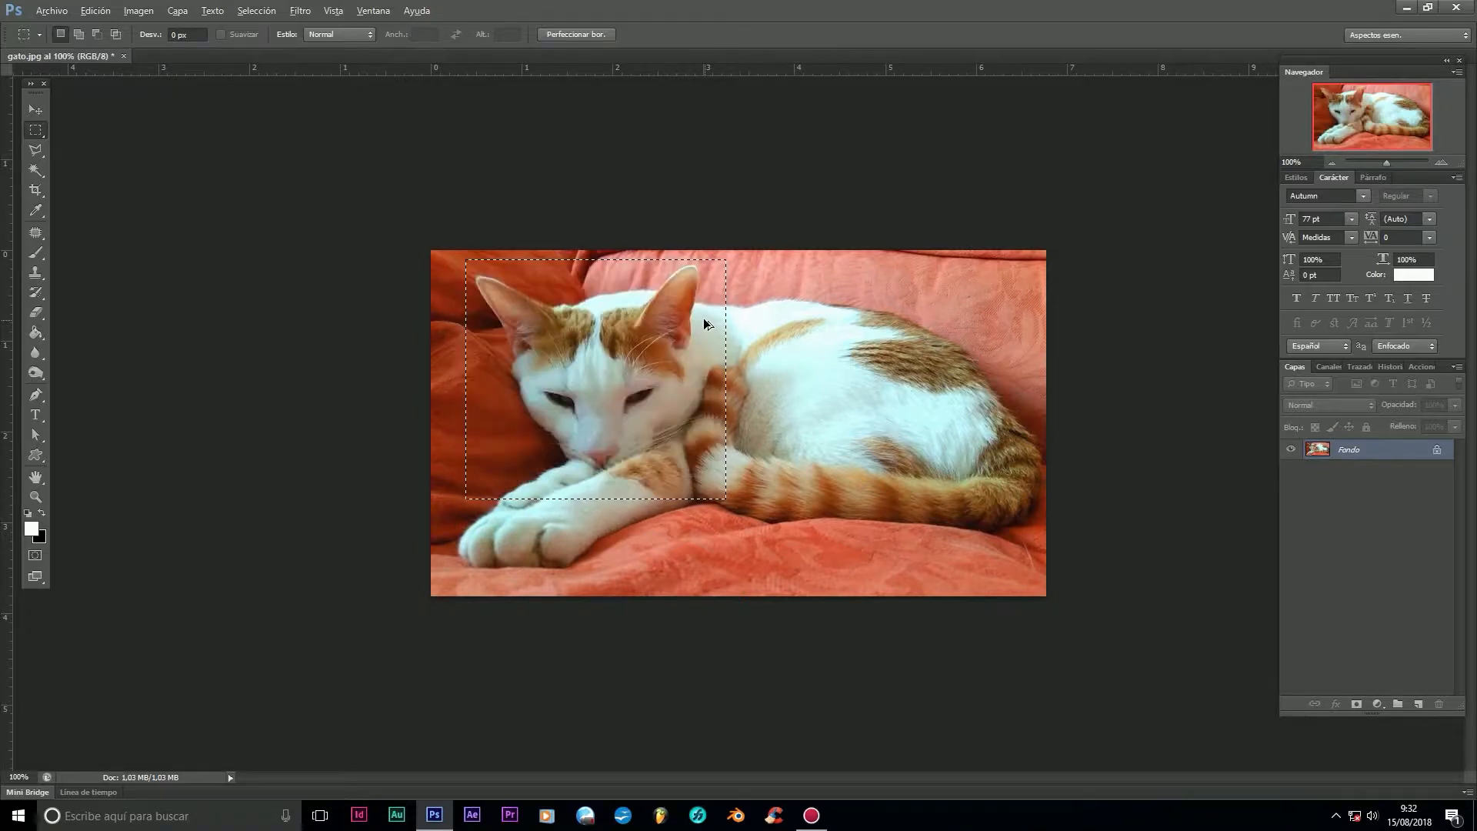
Step: Invert the selection and fill everything outside the cat's head with the foreground color at 100% opacity, and undo both changes
right_click(587, 355)
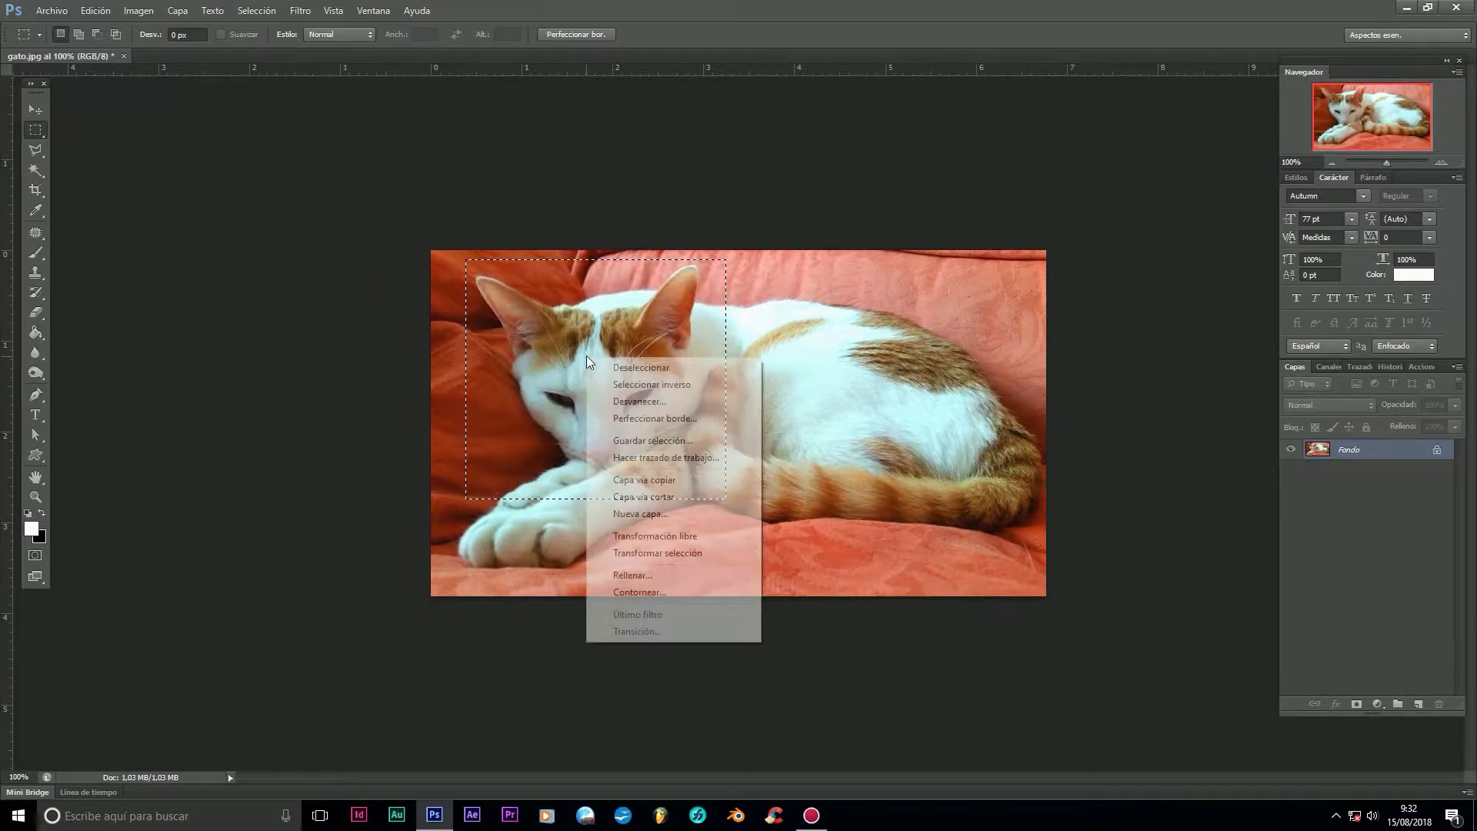
click(625, 381)
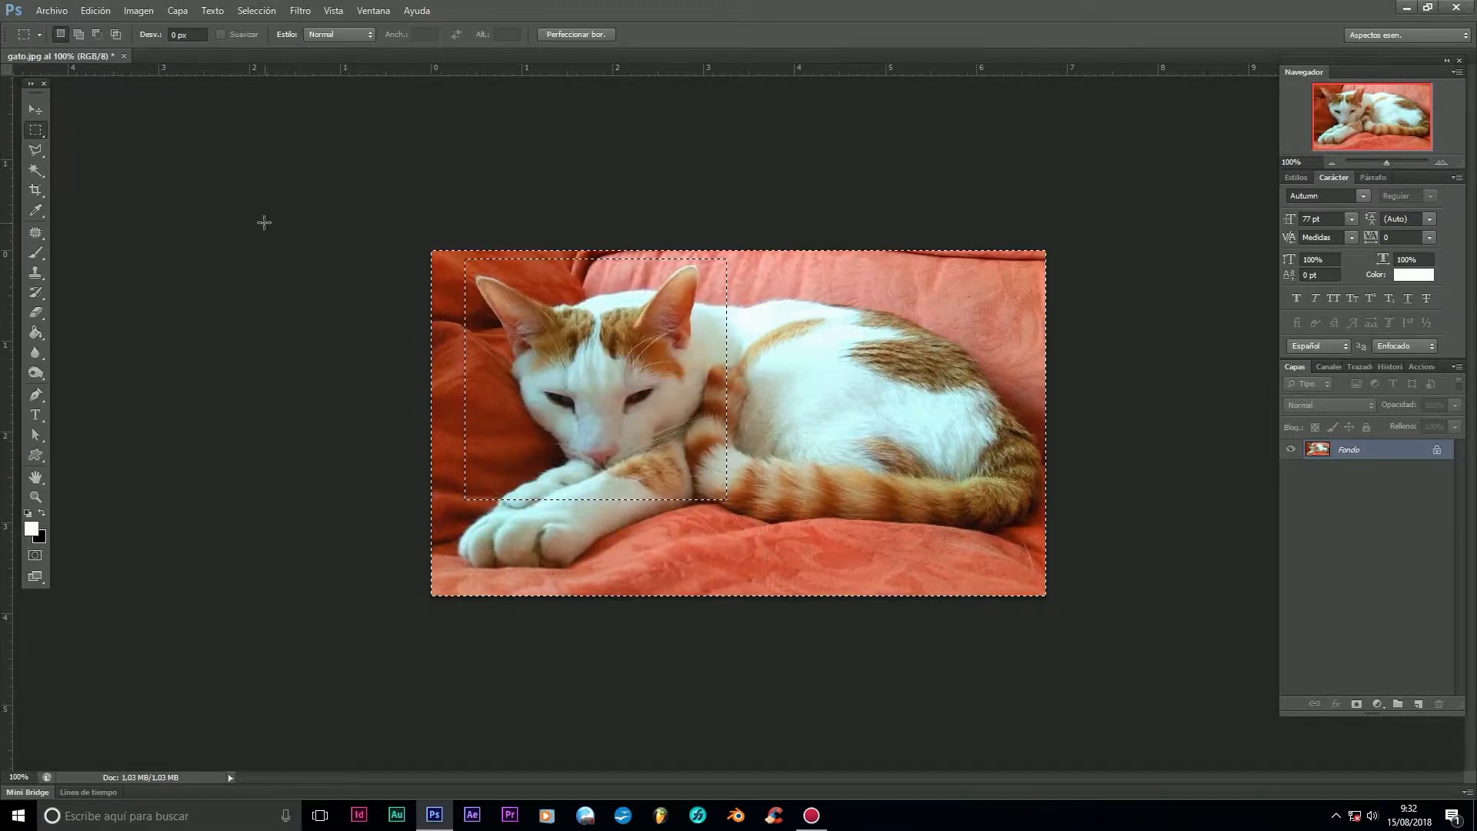
click(91, 11)
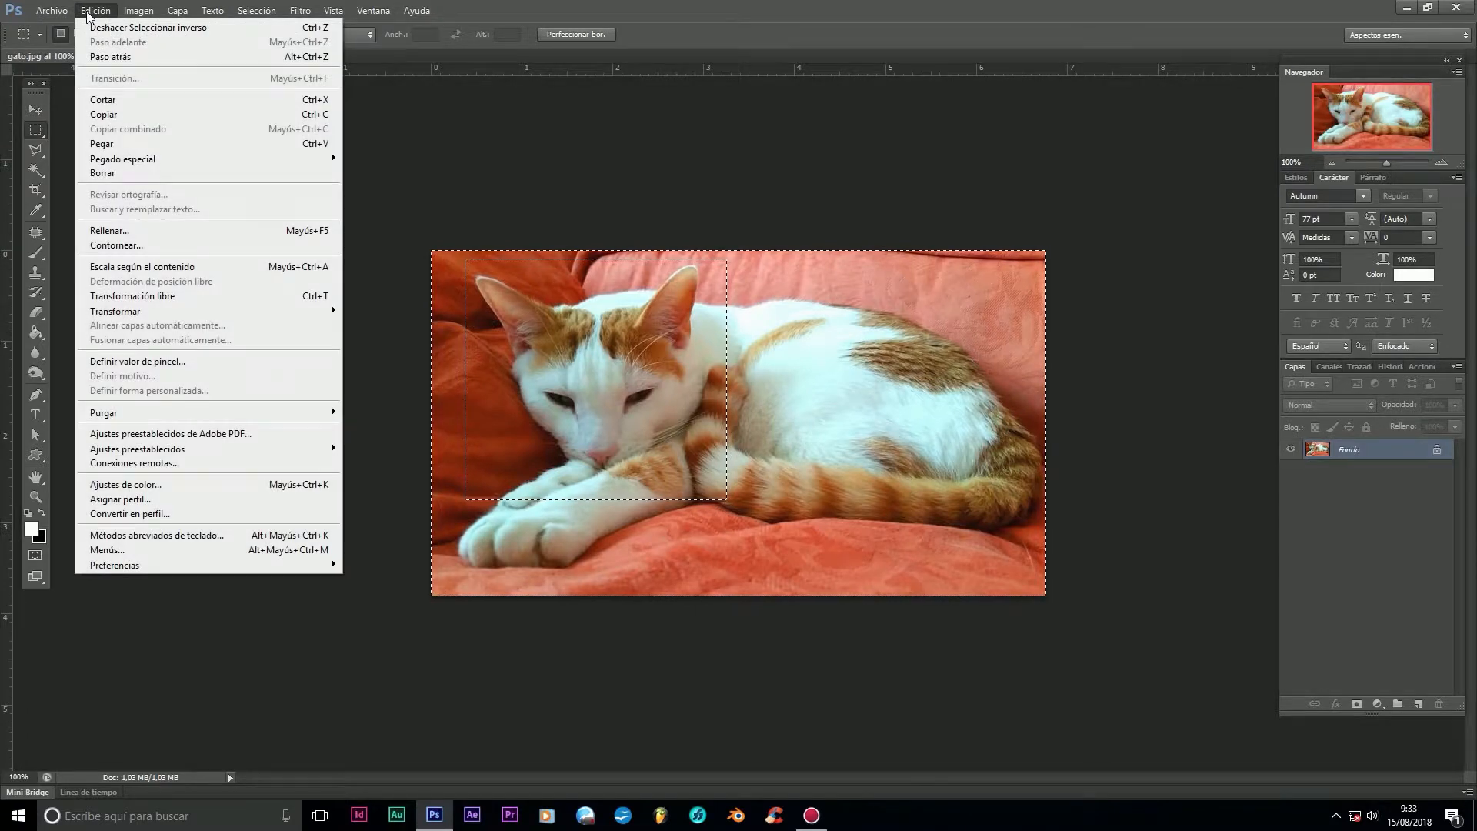
click(162, 233)
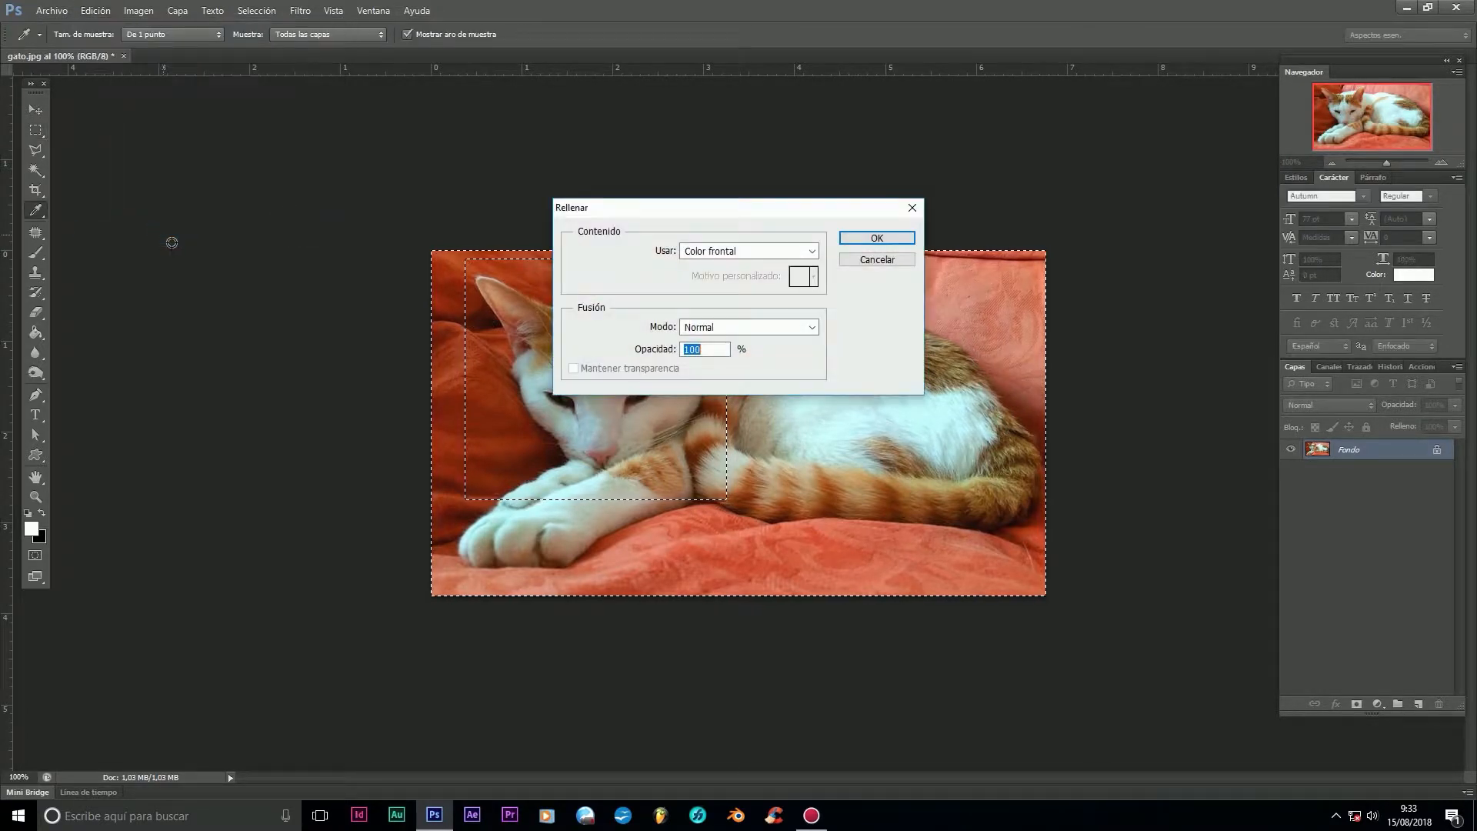
click(881, 240)
key(m)
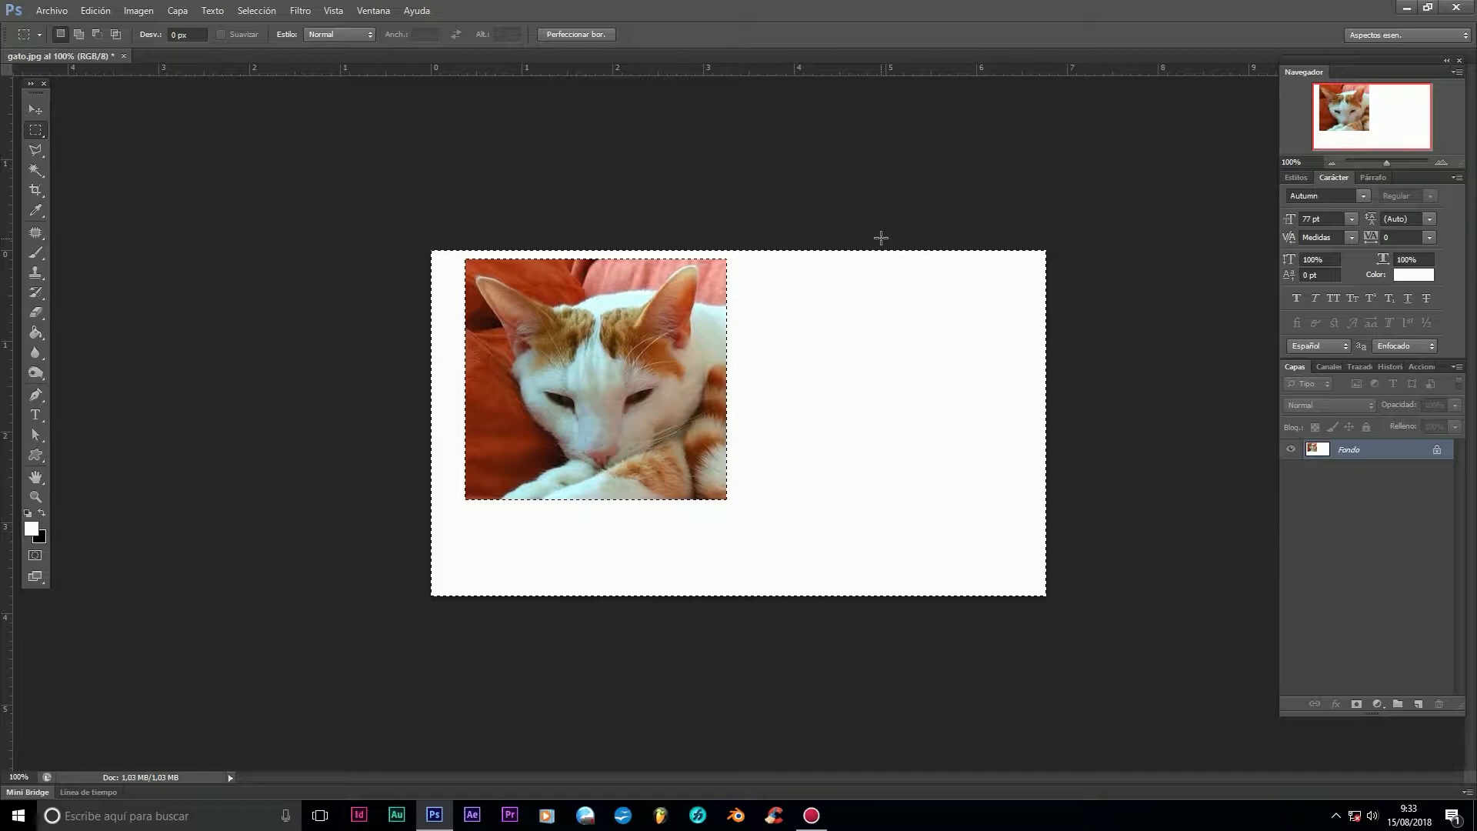
key(ctrl+z)
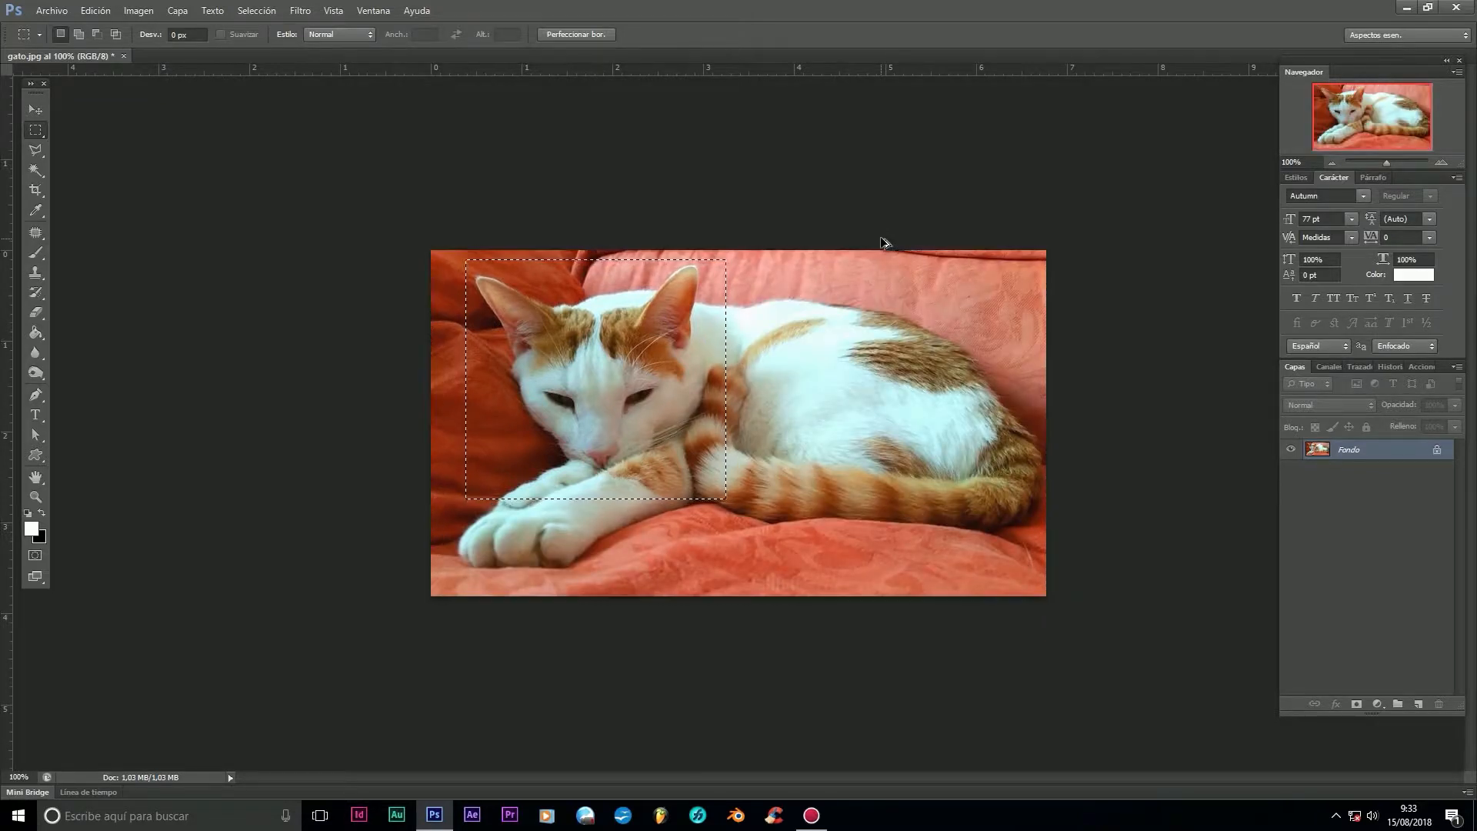
Step: Open the feather radius setting for the head selection and cancel it without applying
right_click(636, 333)
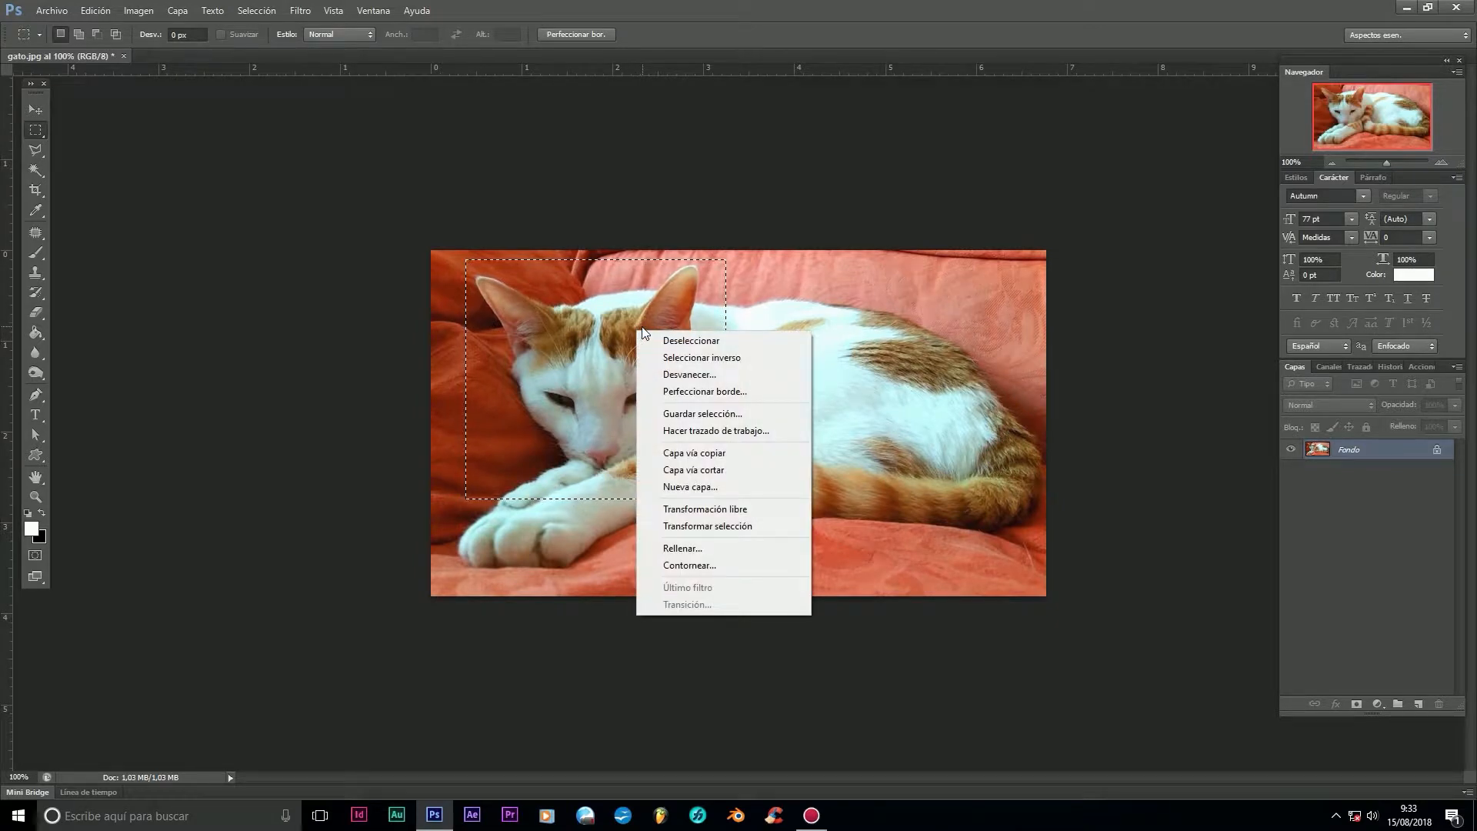
click(697, 374)
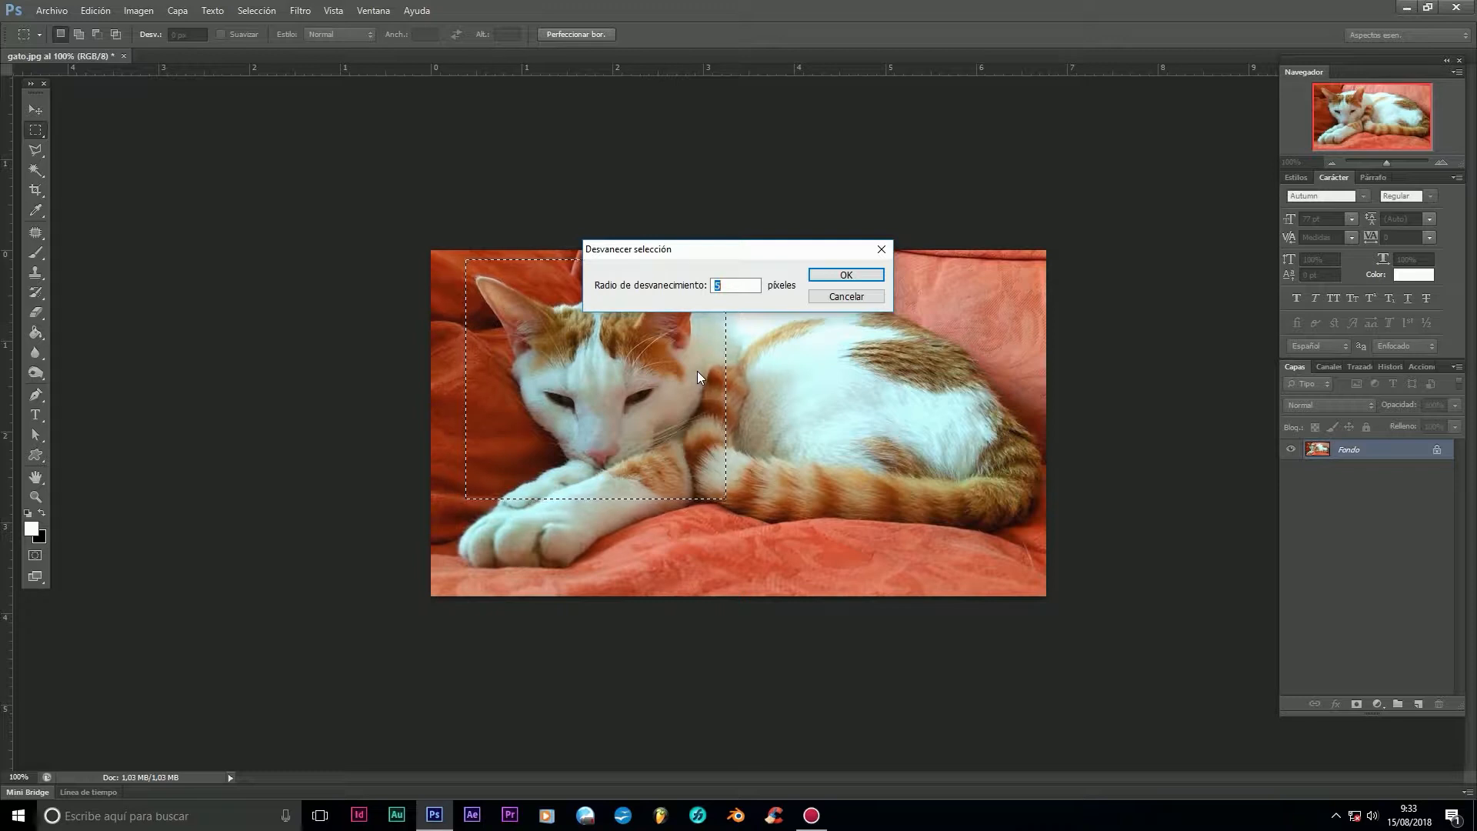
click(831, 298)
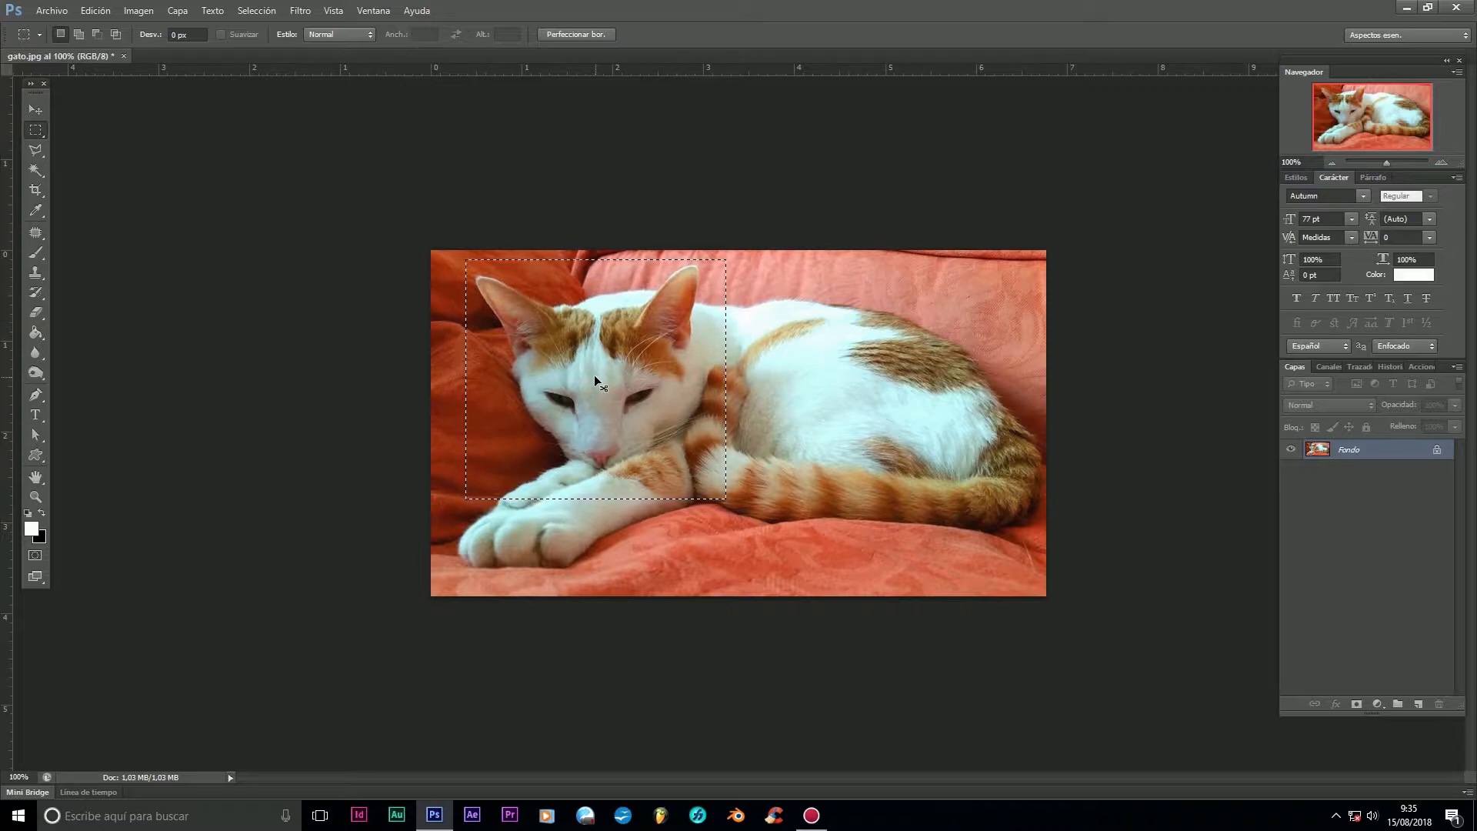
Step: Copy the selected cat's head to a new layer and hide the Fondo layer
key(ctrl+j)
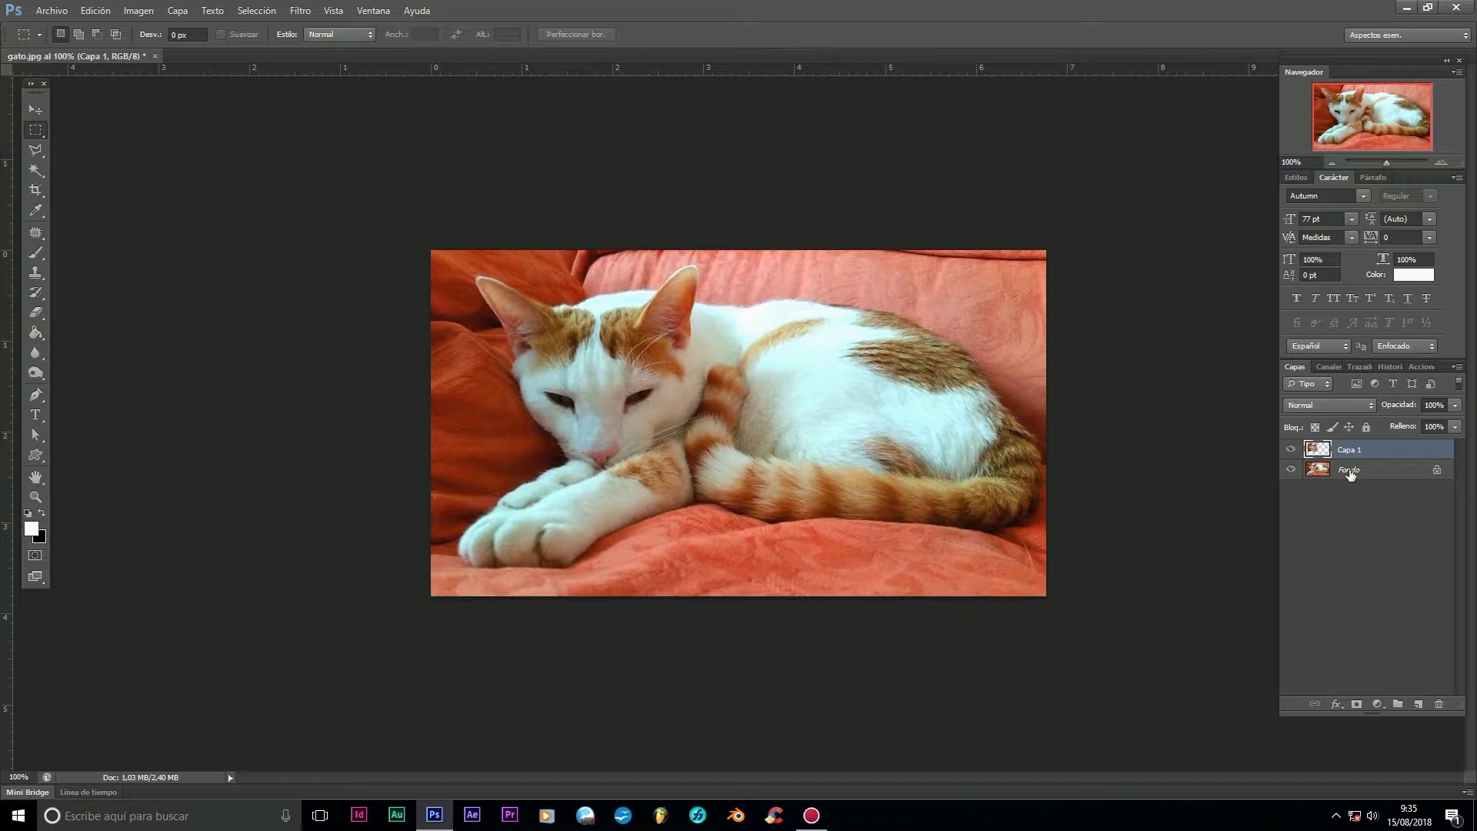
click(1292, 470)
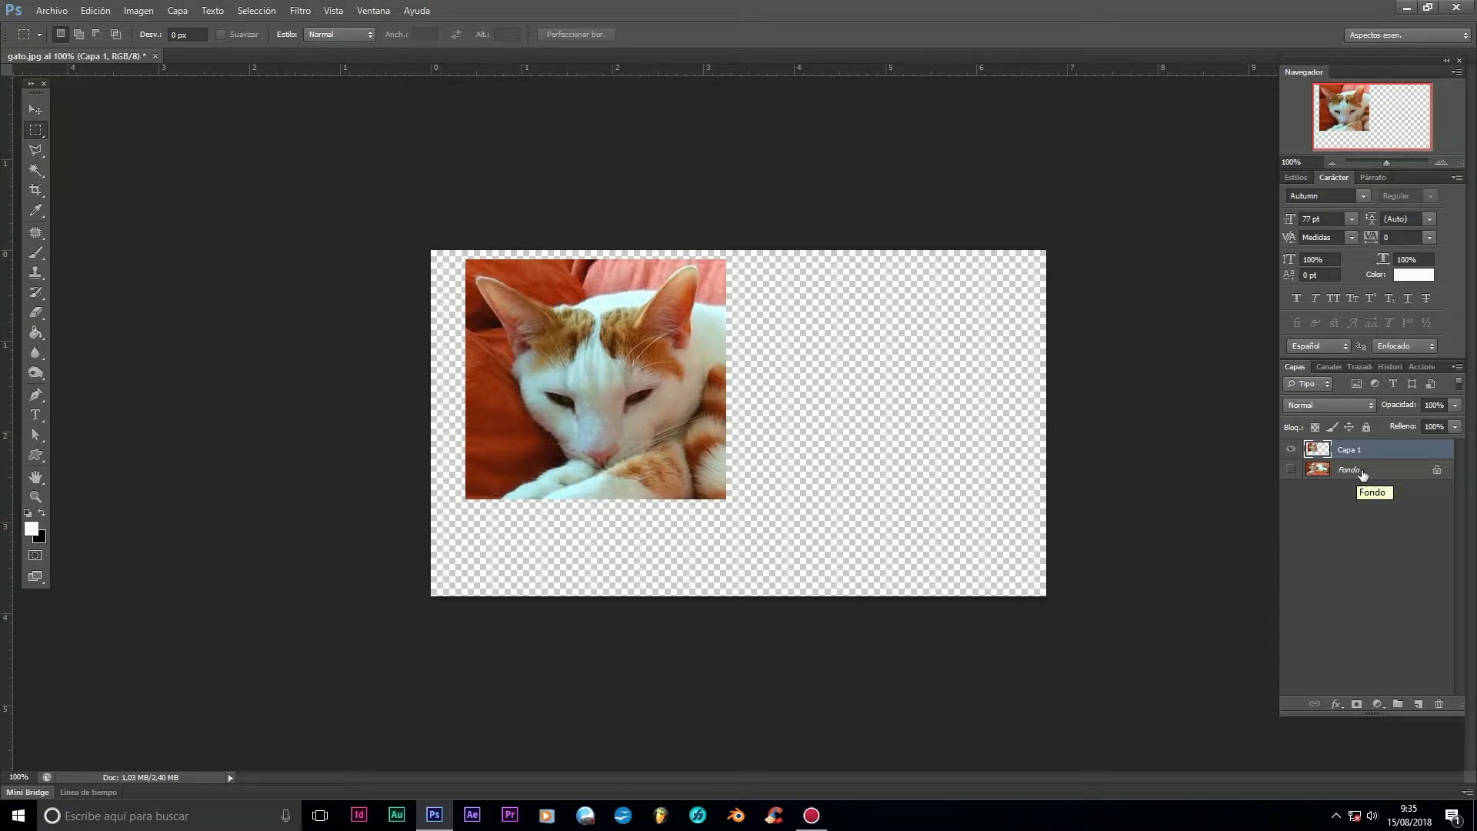
click(1291, 470)
click(1291, 470)
Step: Examine the cut edge of the copied head layer up close around the corner beside the cat's ear
click(35, 496)
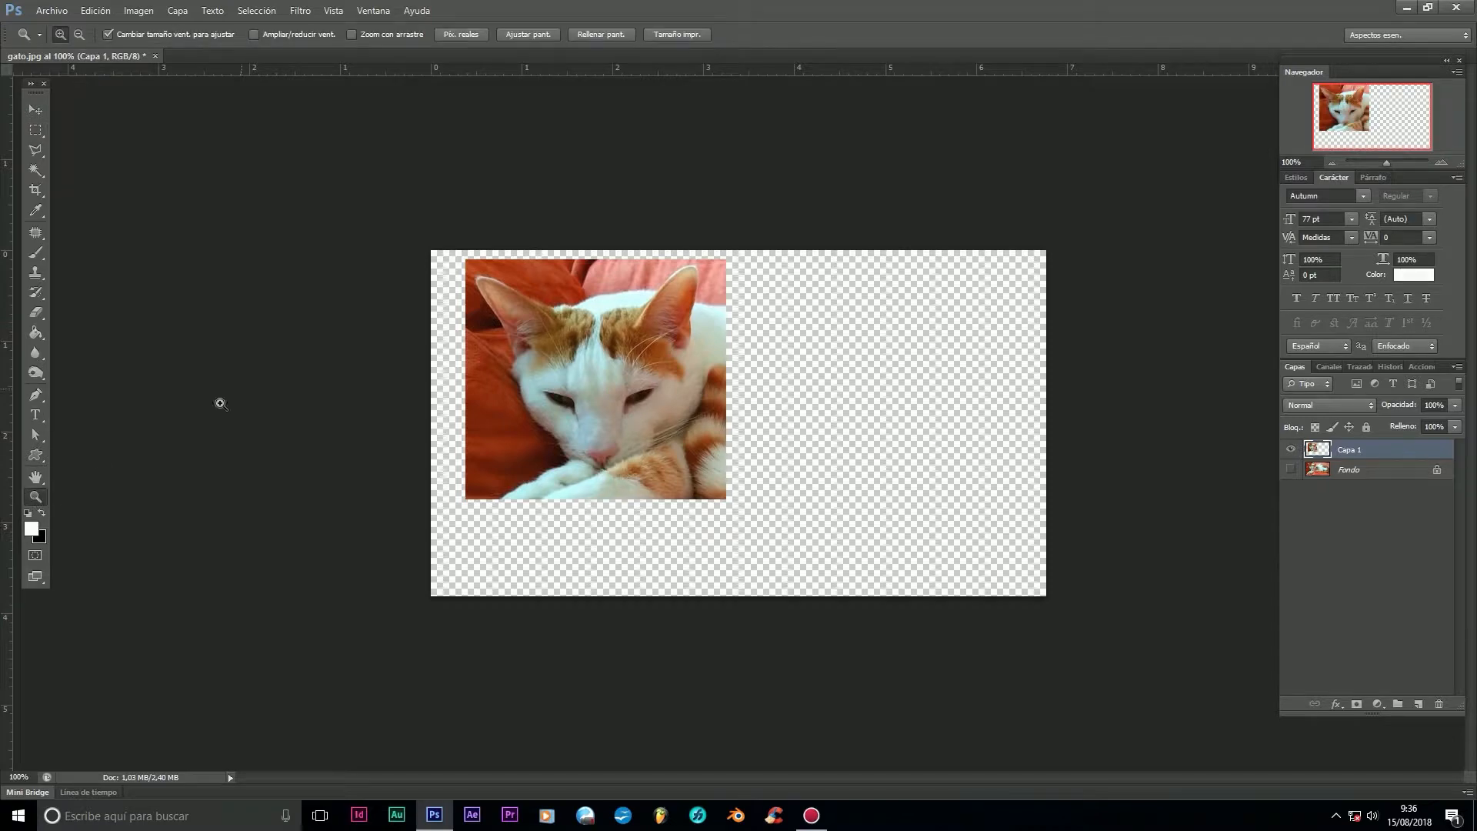
drag(436, 231, 574, 342)
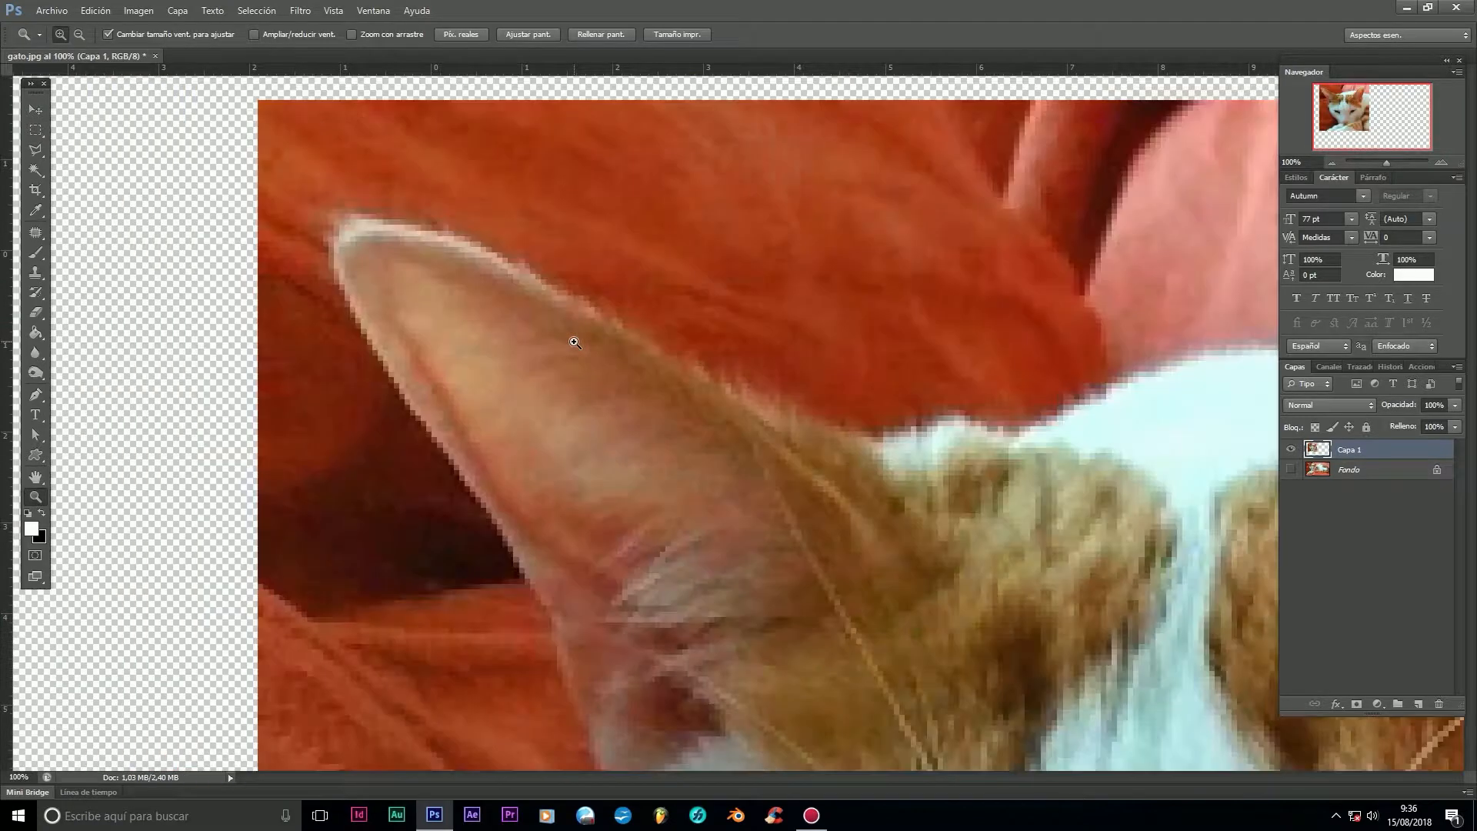
drag(399, 103, 649, 356)
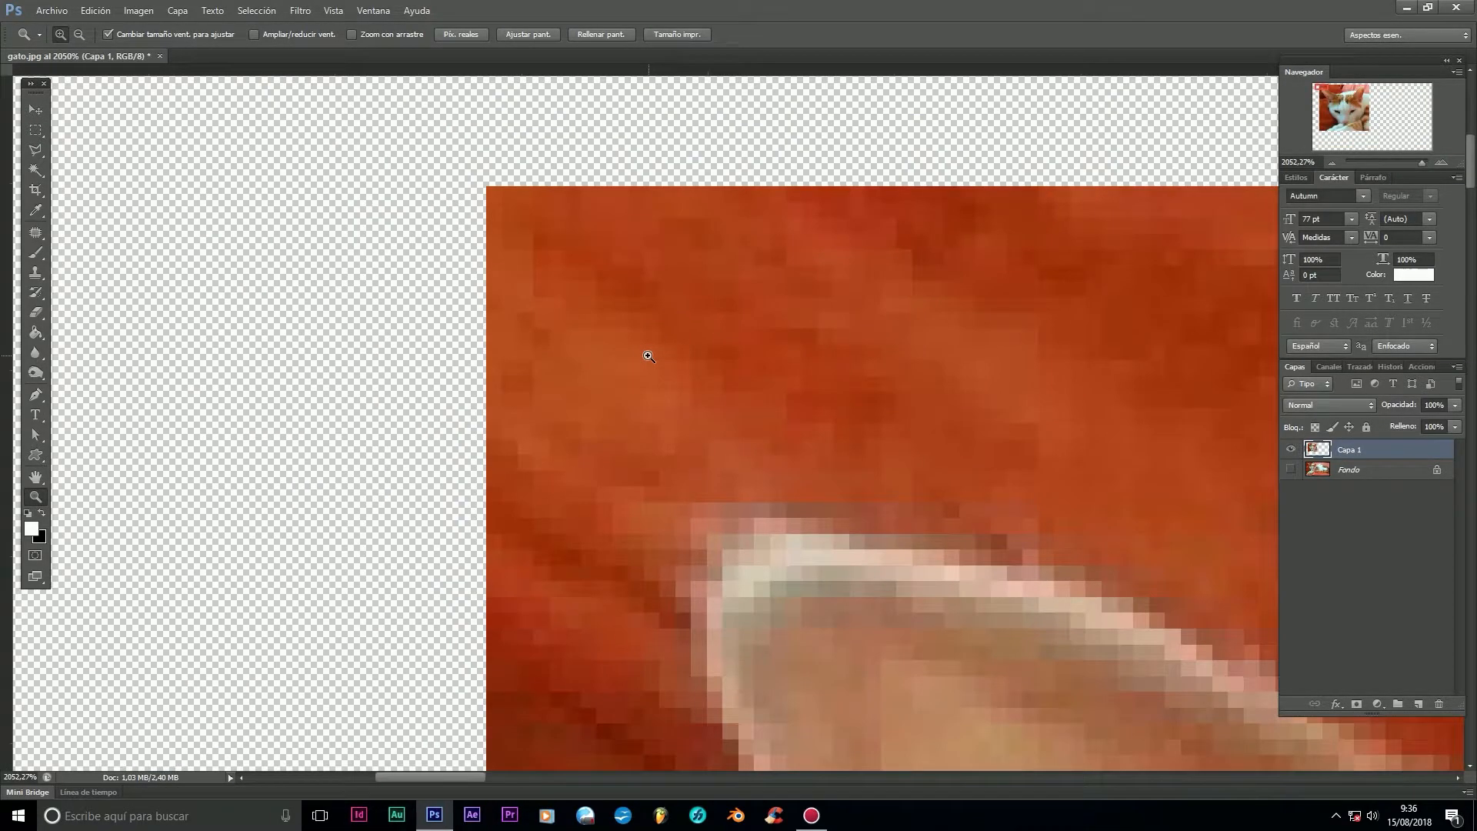
drag(549, 639, 548, 450)
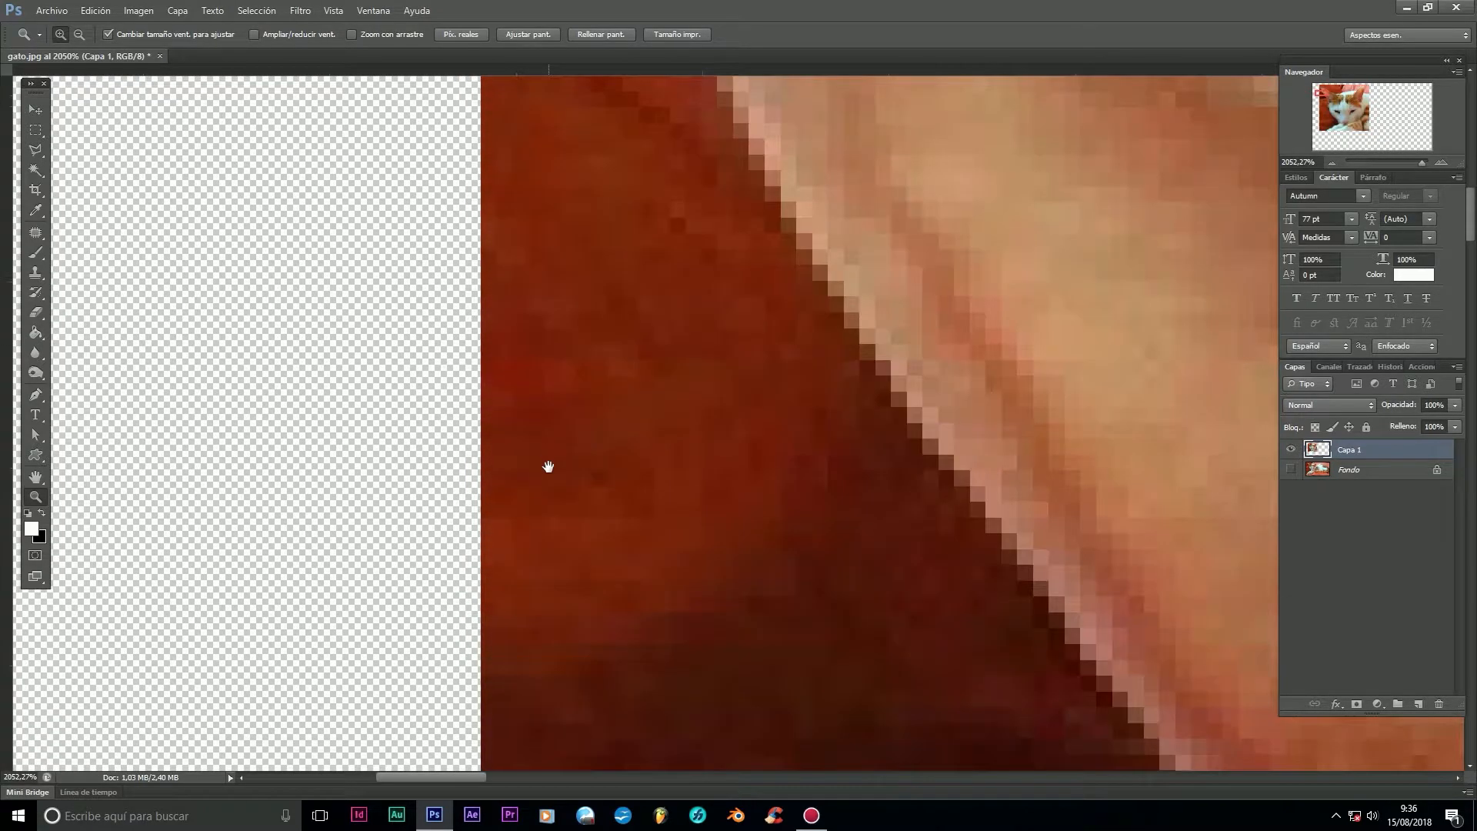
alt+click(529, 593)
alt+click(528, 593)
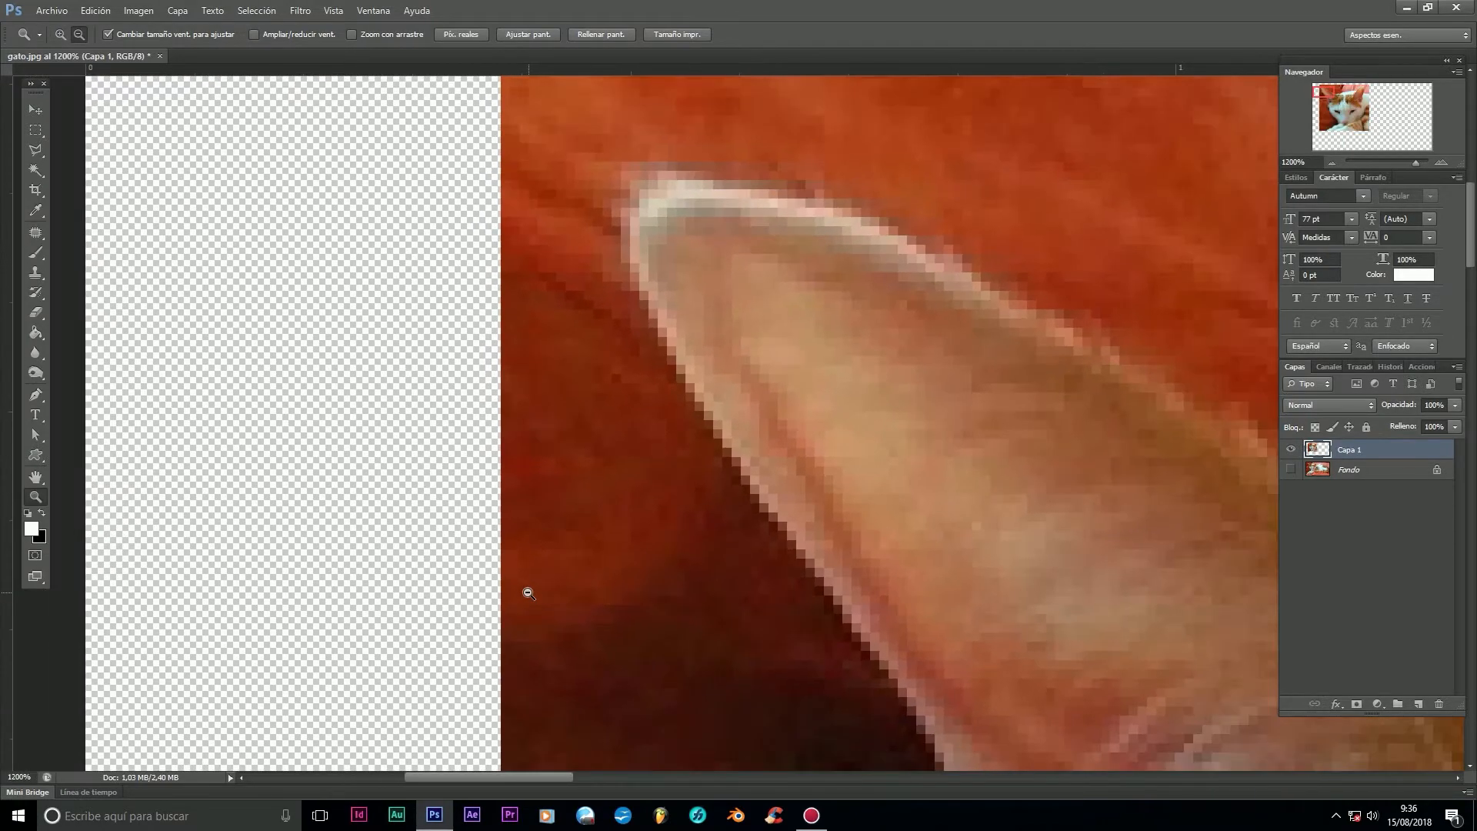
alt+click(528, 593)
alt+click(529, 593)
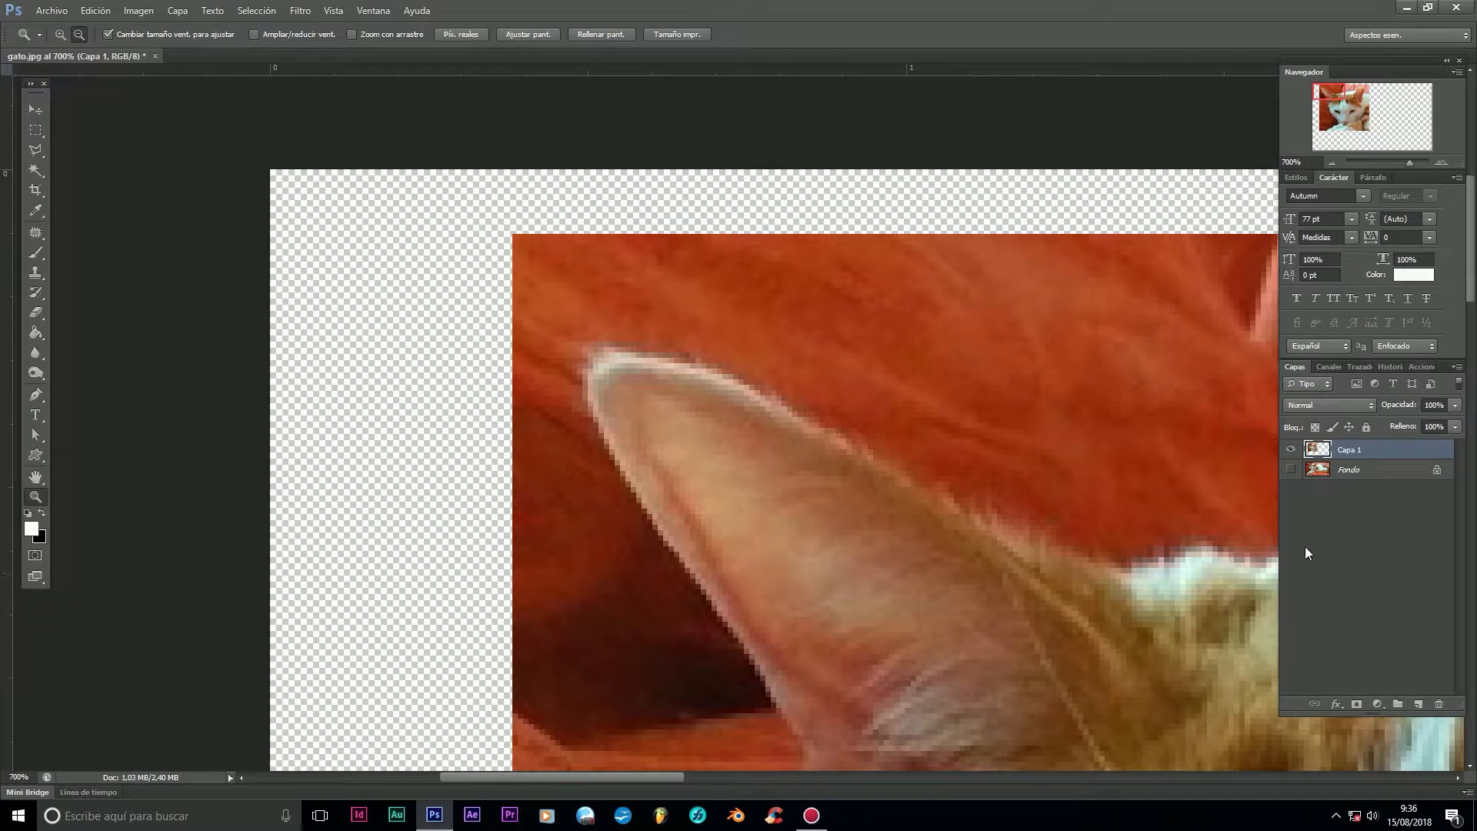
click(607, 534)
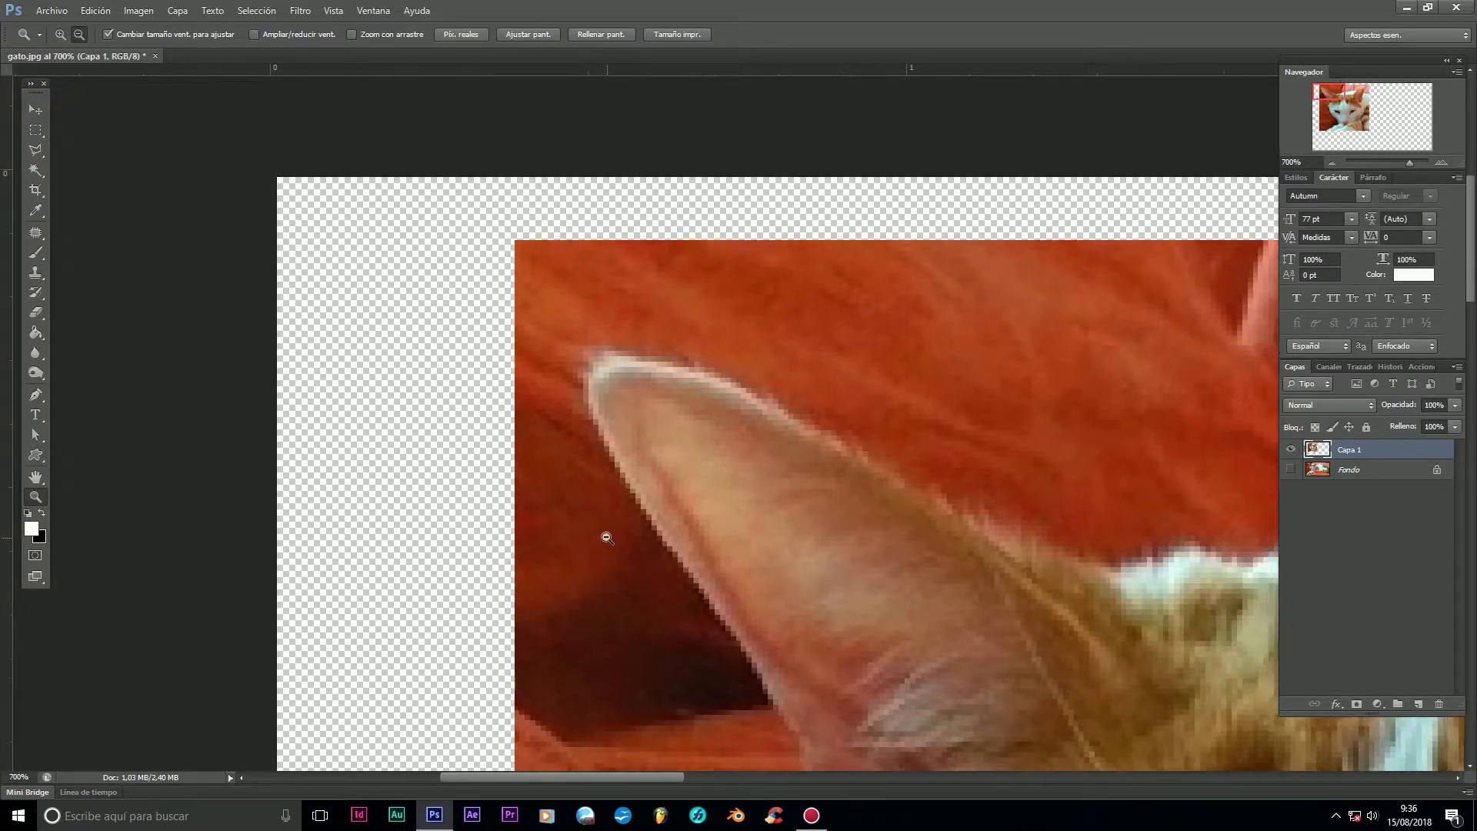
click(614, 598)
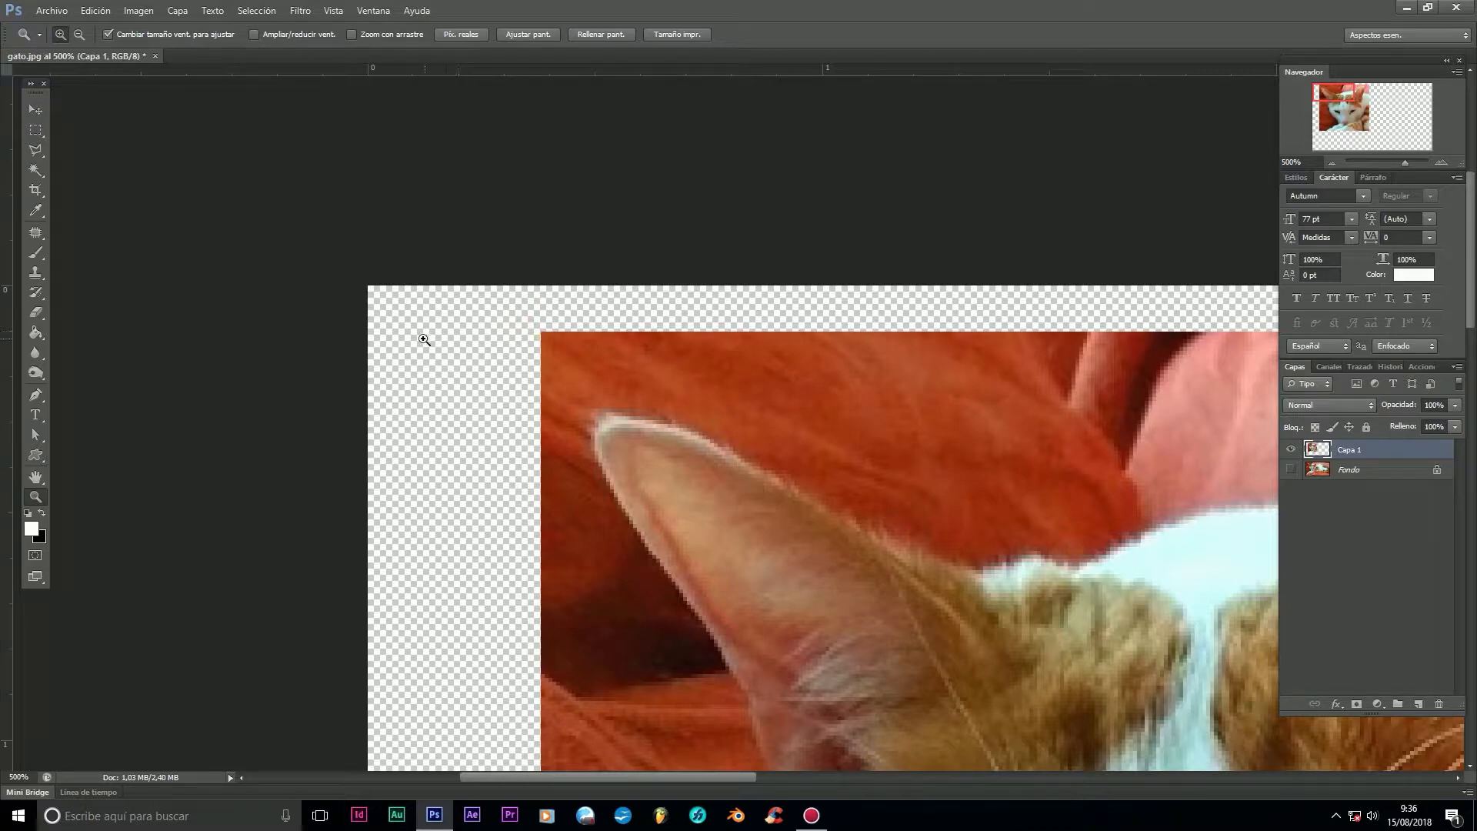
Step: Show the Fondo layer and delete the Capa 1 layer holding the copied cat's head
alt+click(548, 609)
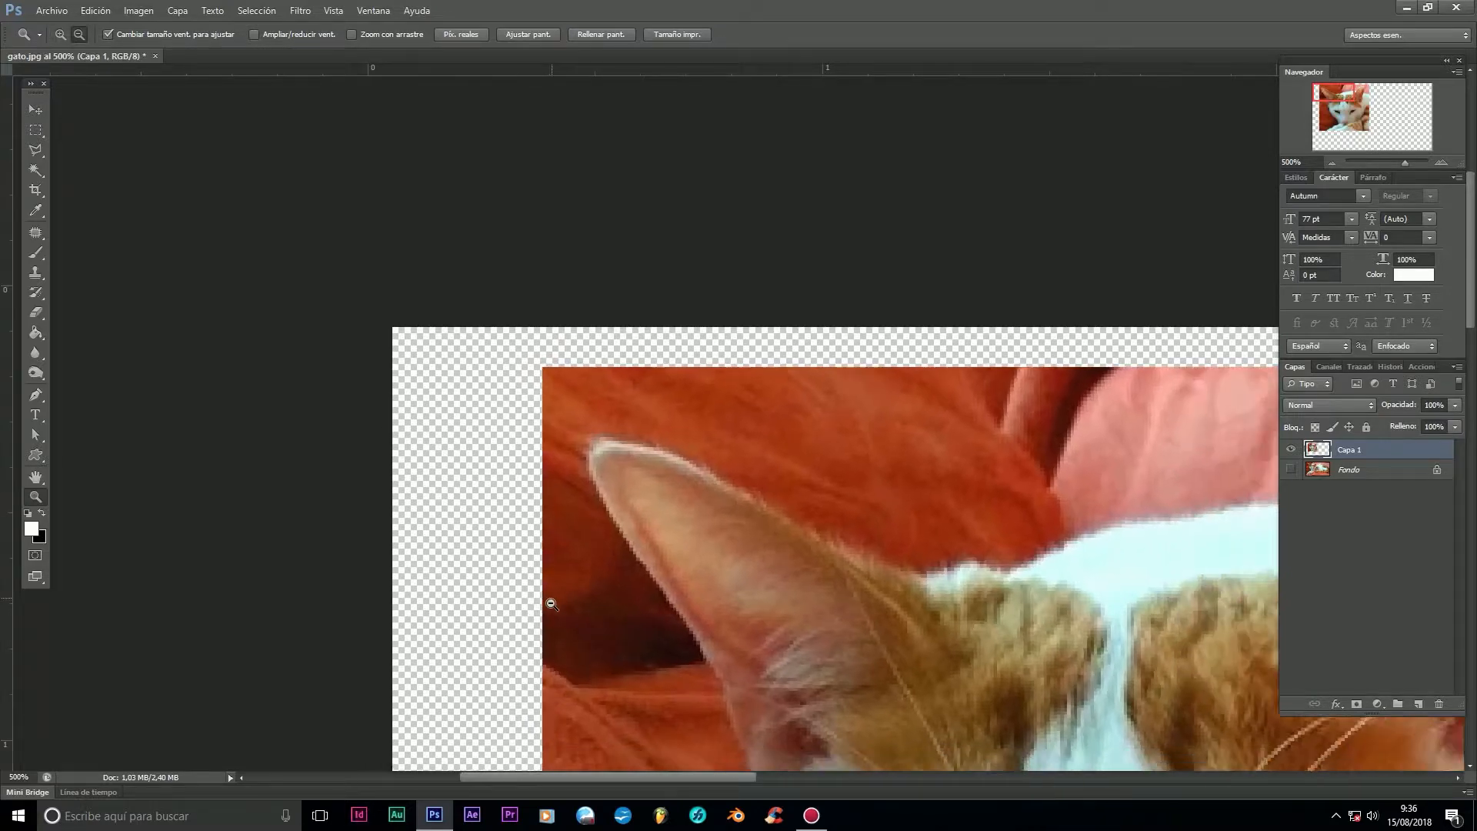
alt+click(547, 677)
drag(767, 665, 745, 300)
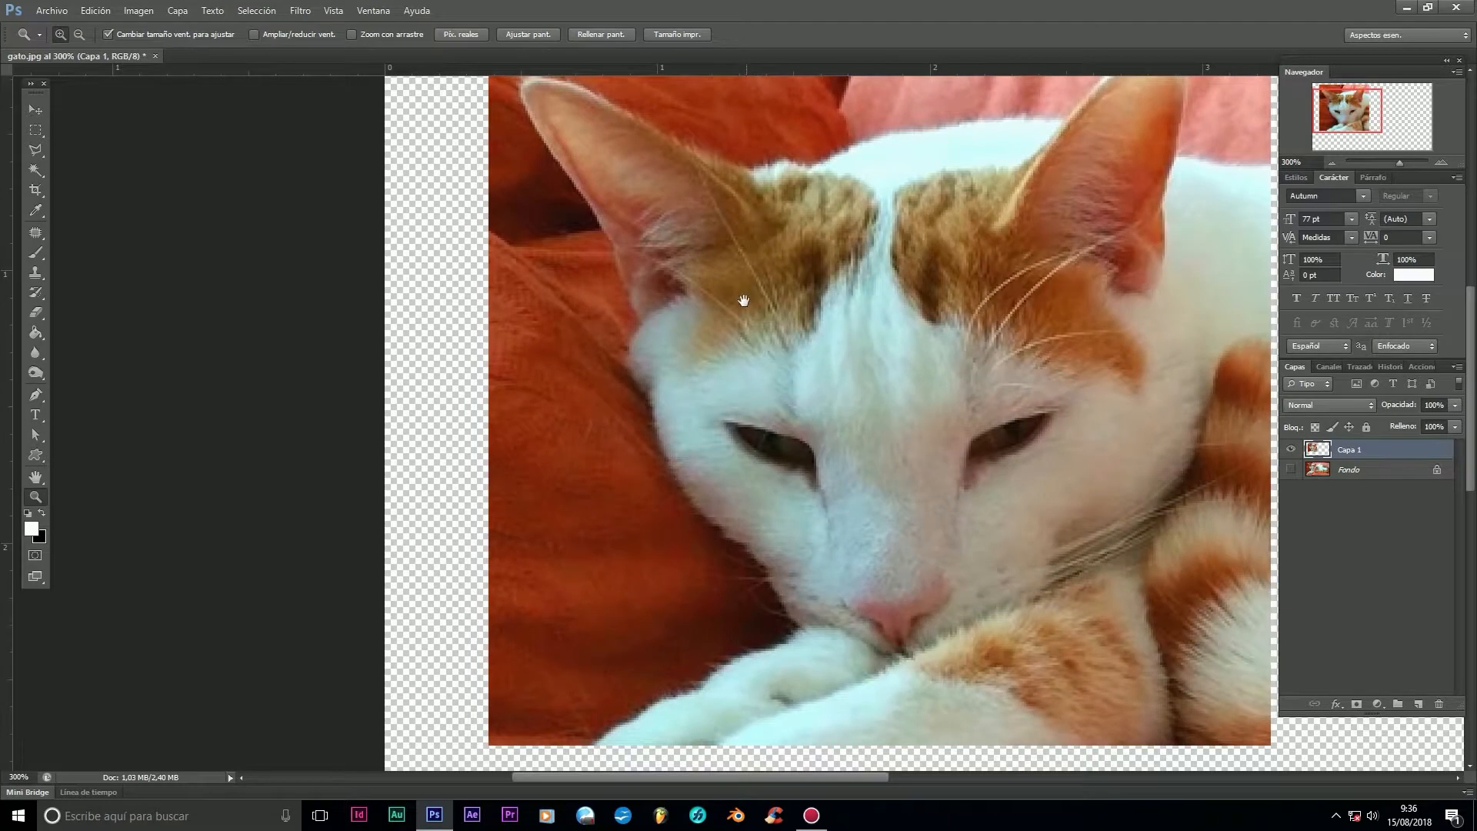
alt+click(670, 444)
alt+click(670, 444)
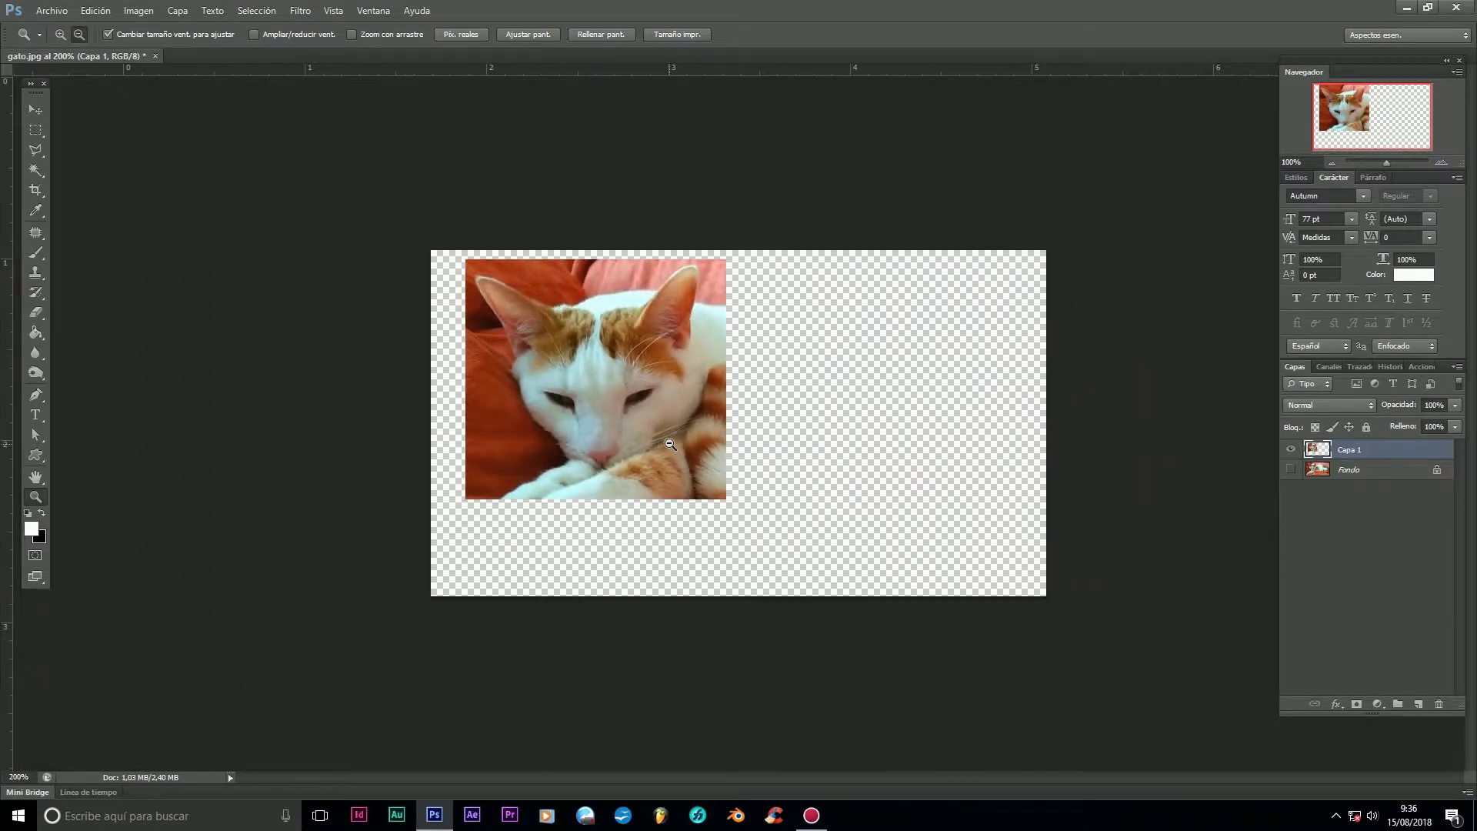
click(1291, 470)
mouse_move(1397, 454)
mouse_down()
mouse_move(1385, 518)
mouse_move(1452, 709)
mouse_move(1439, 705)
mouse_up()
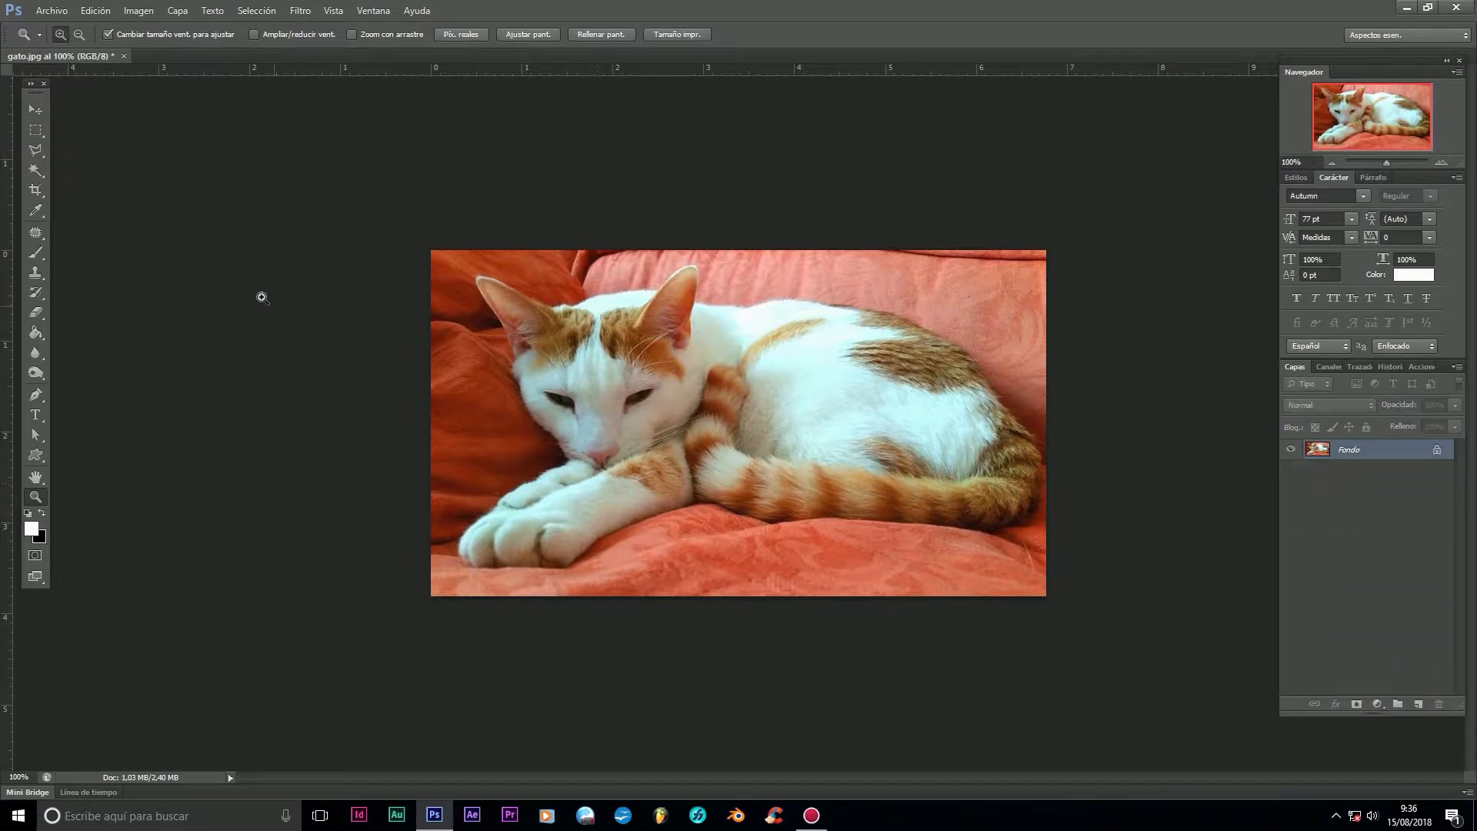
Step: Copy a rectangular marquee selection of the cat's head to a new layer and hide the Fondo layer
click(36, 130)
drag(469, 263, 757, 513)
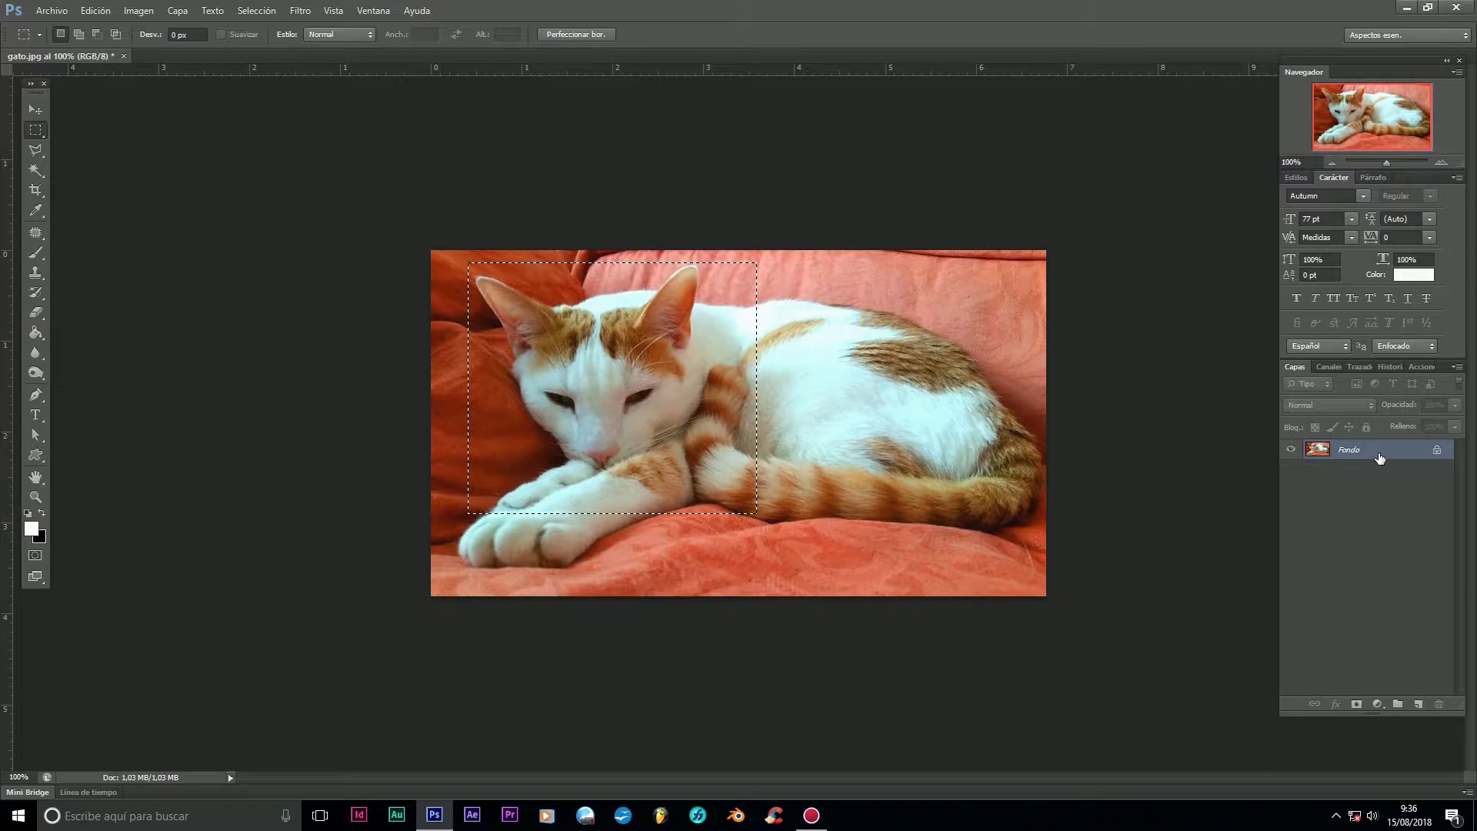
drag(1380, 459, 1380, 453)
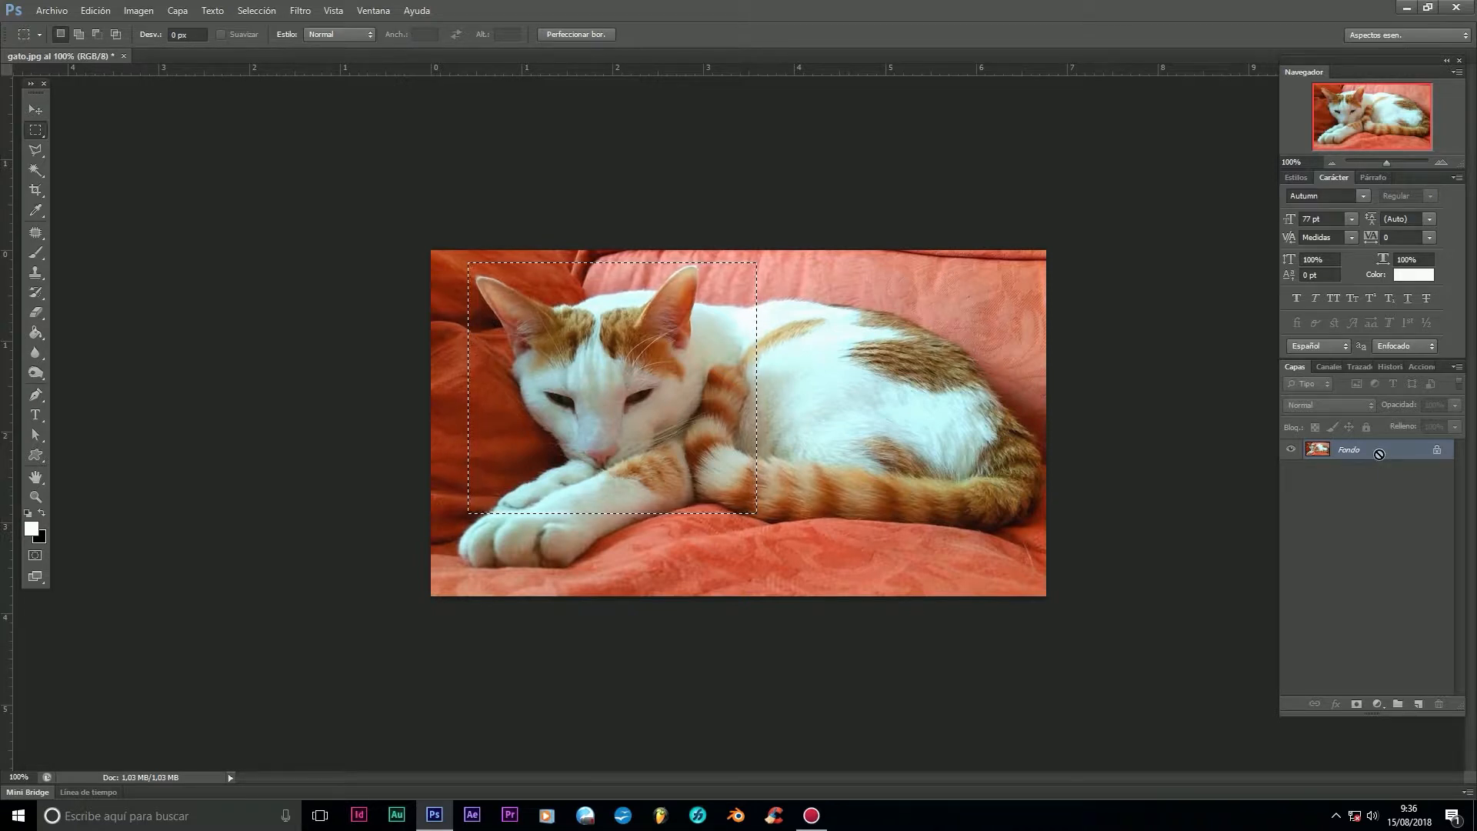
key(ctrl+j)
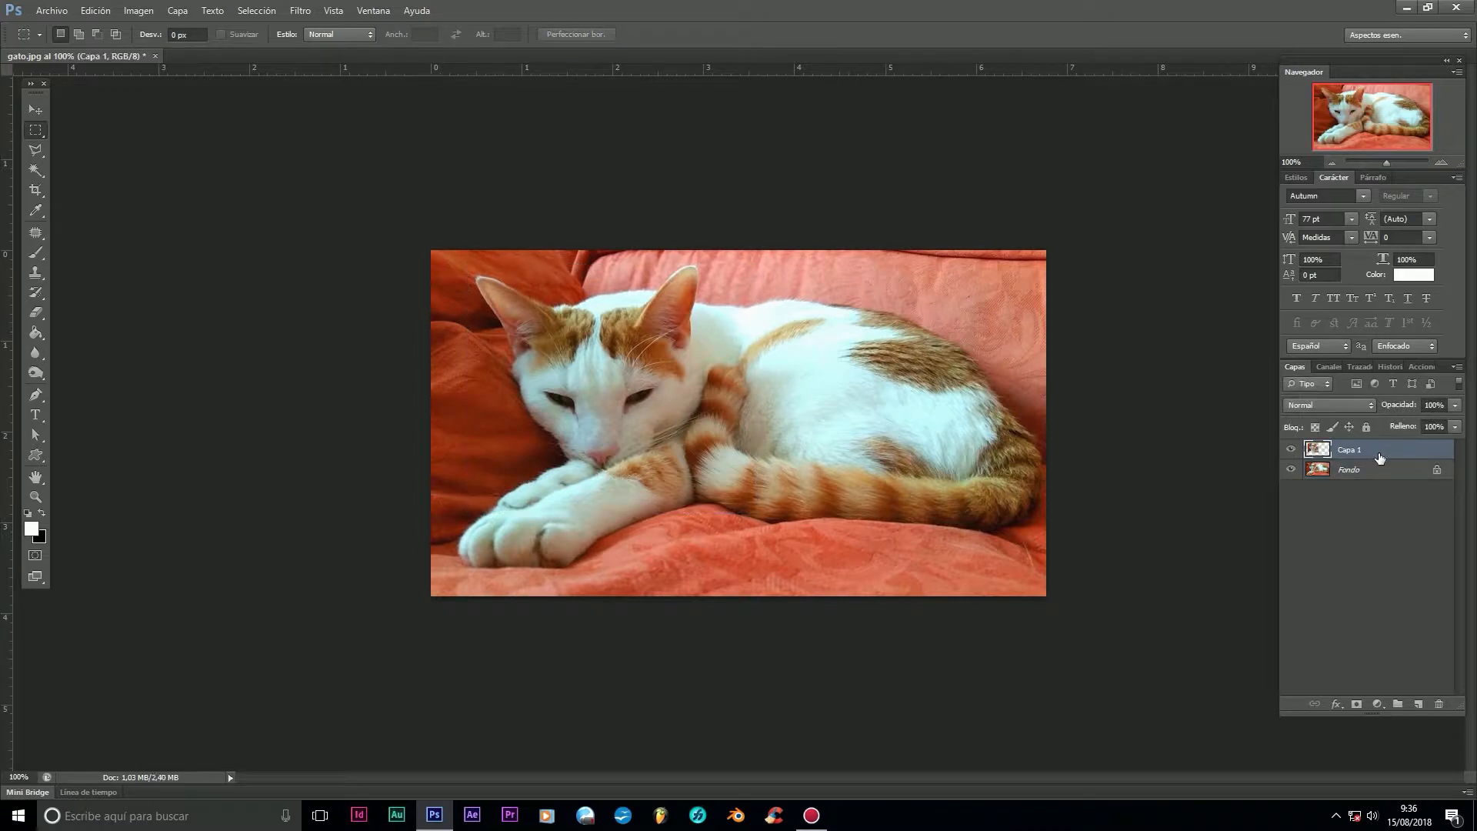
click(1291, 470)
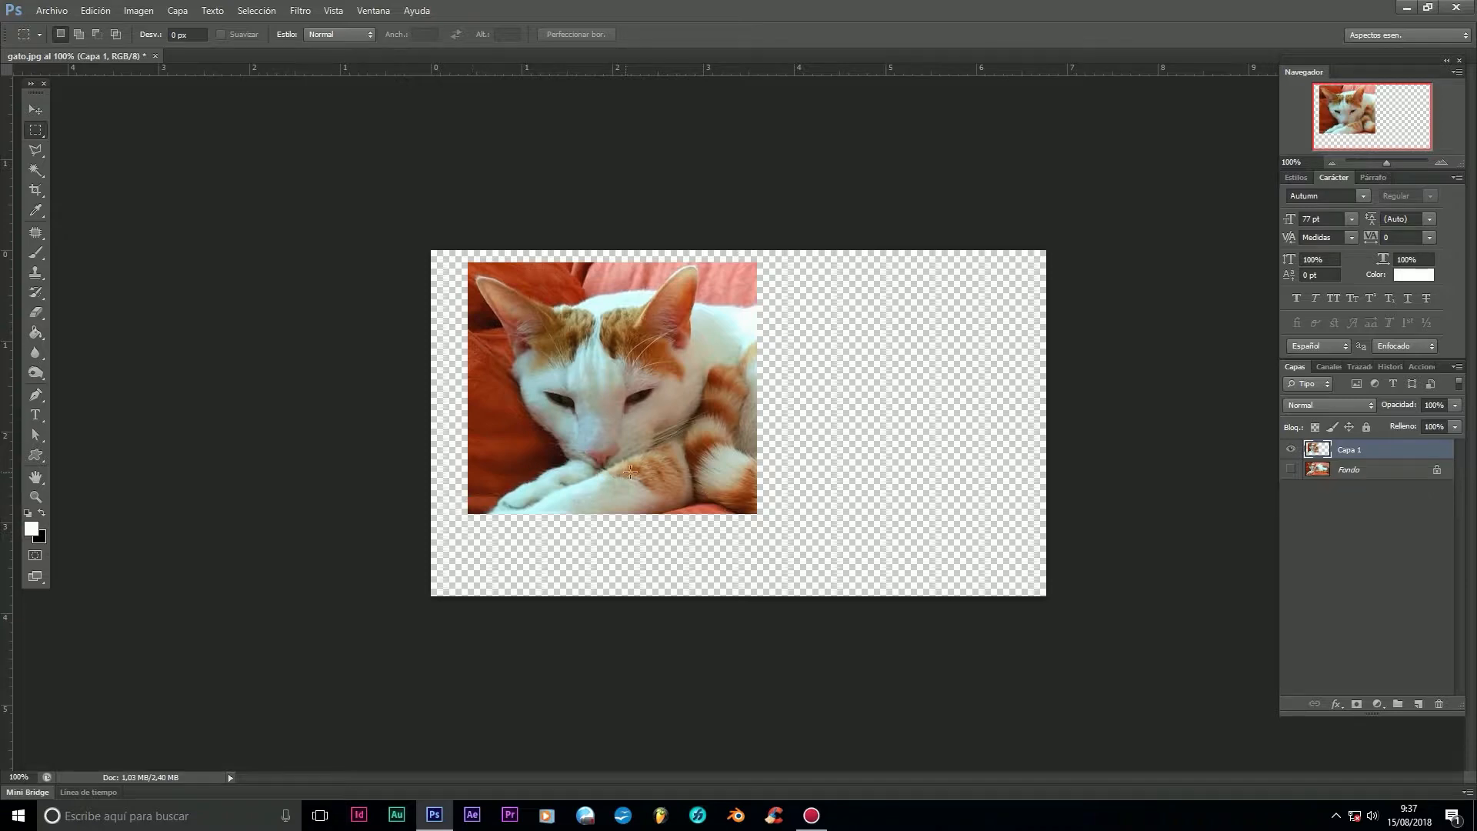
Step: Examine the cut corner of the copied head layer near the striped tail up close, and undo the copy and its selection
key(z)
drag(711, 483, 815, 577)
alt+click(641, 412)
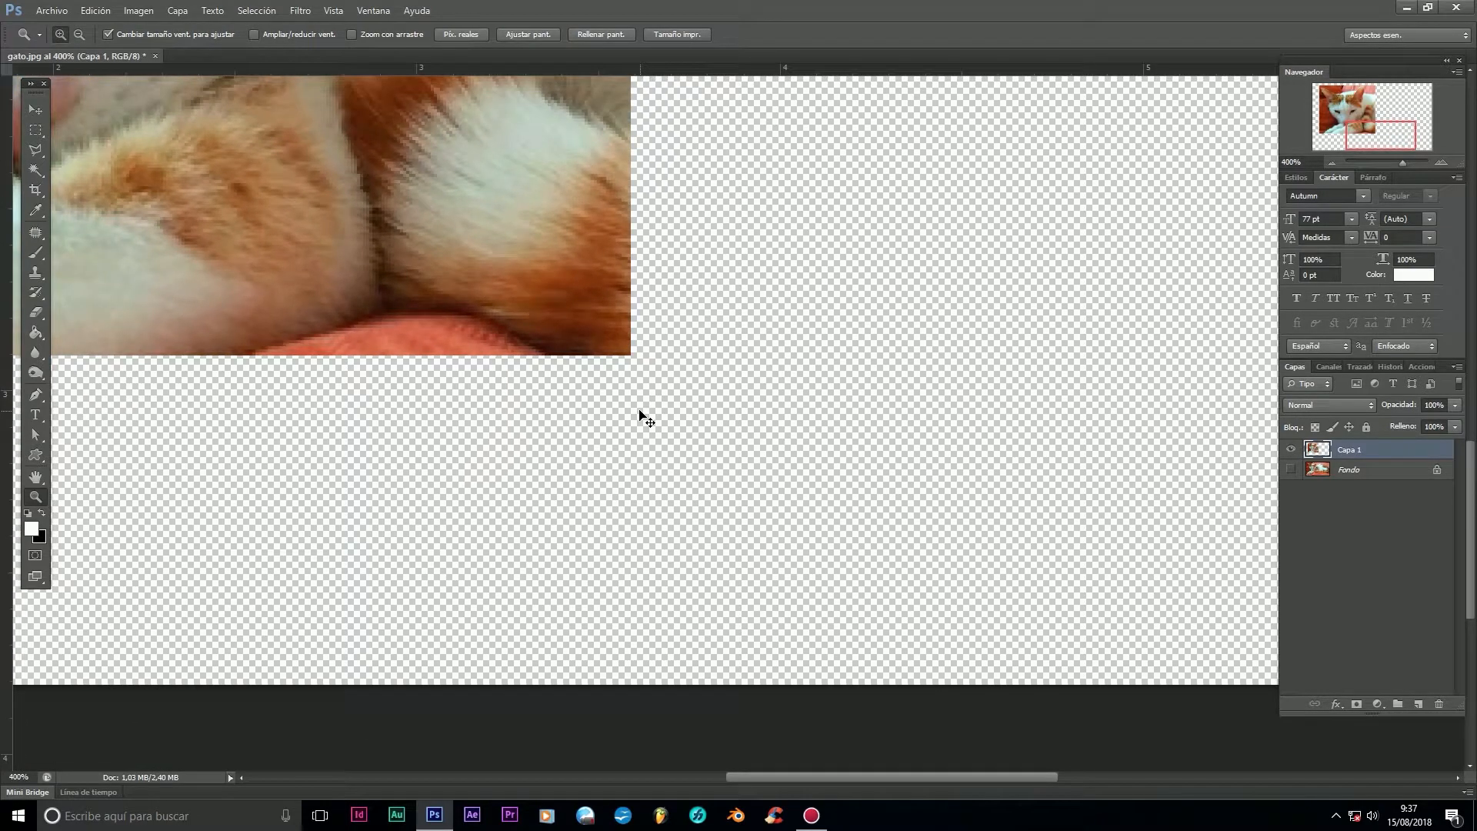
key(ctrl+0)
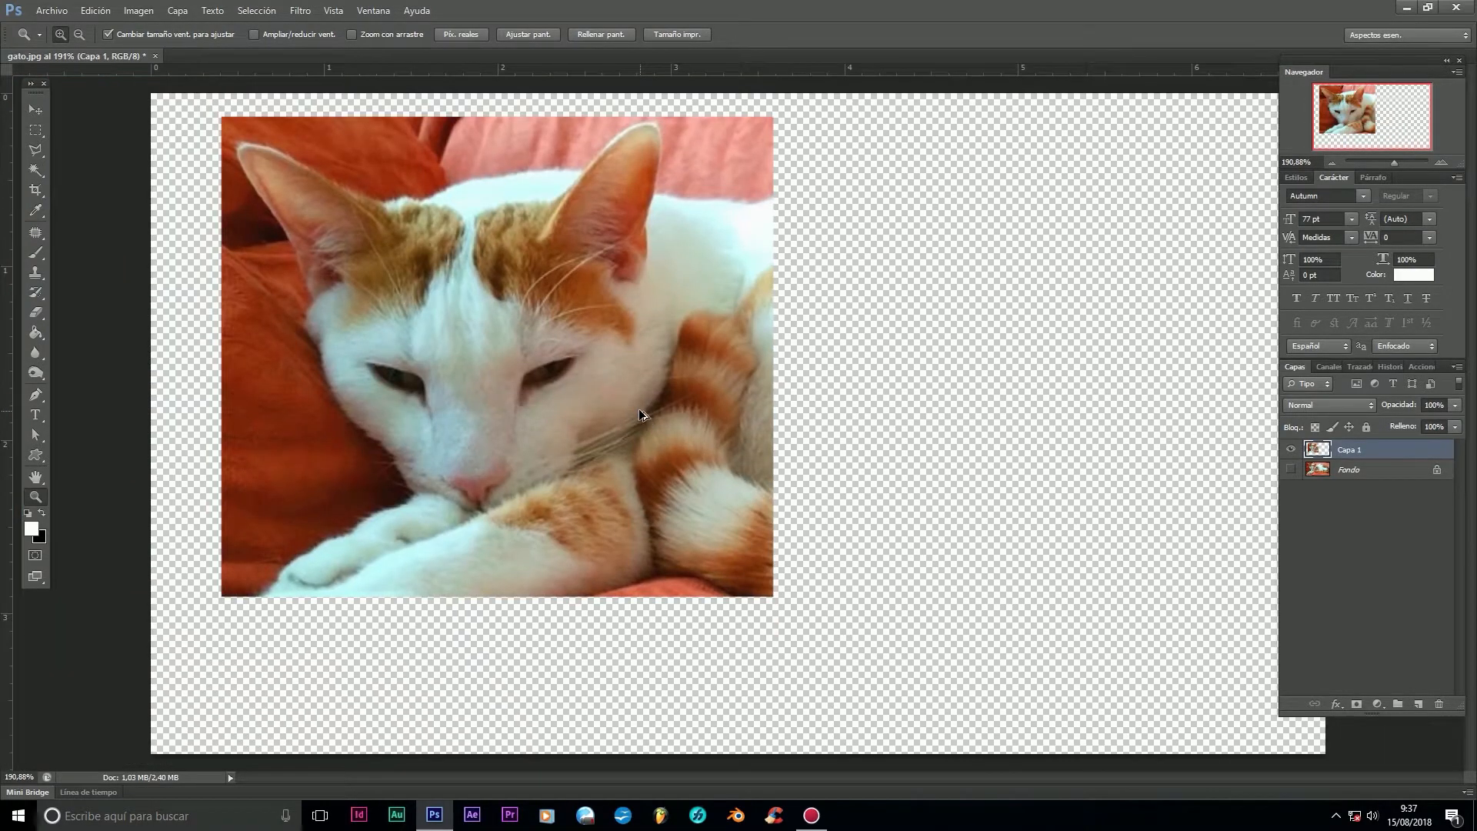
key(ctrl+alt+z)
key(ctrl+alt+z)
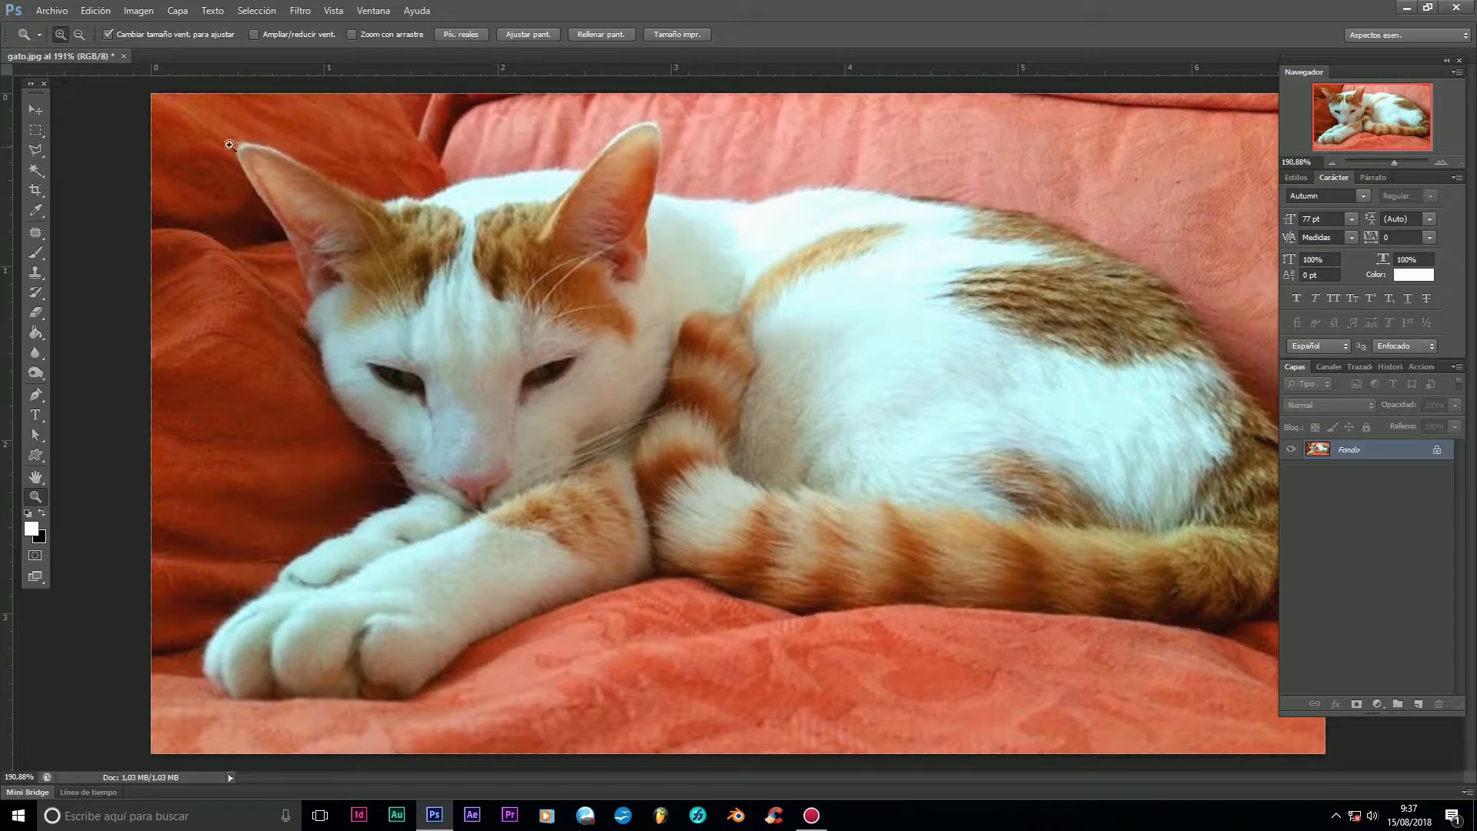
Step: Draw a rectangular marquee selection around the cat's head and apply a feather to it
click(37, 129)
drag(210, 107, 753, 617)
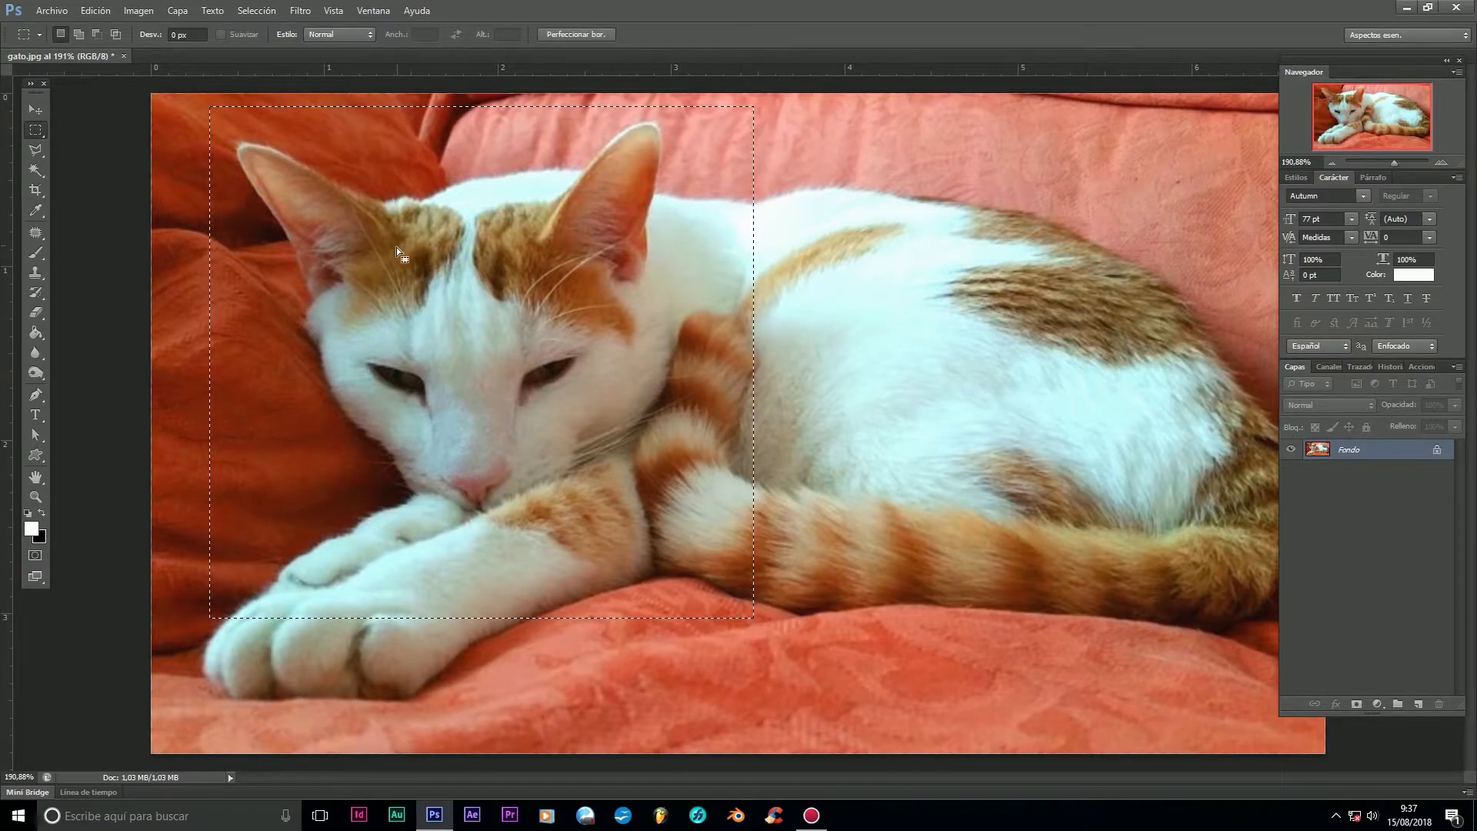
right_click(413, 271)
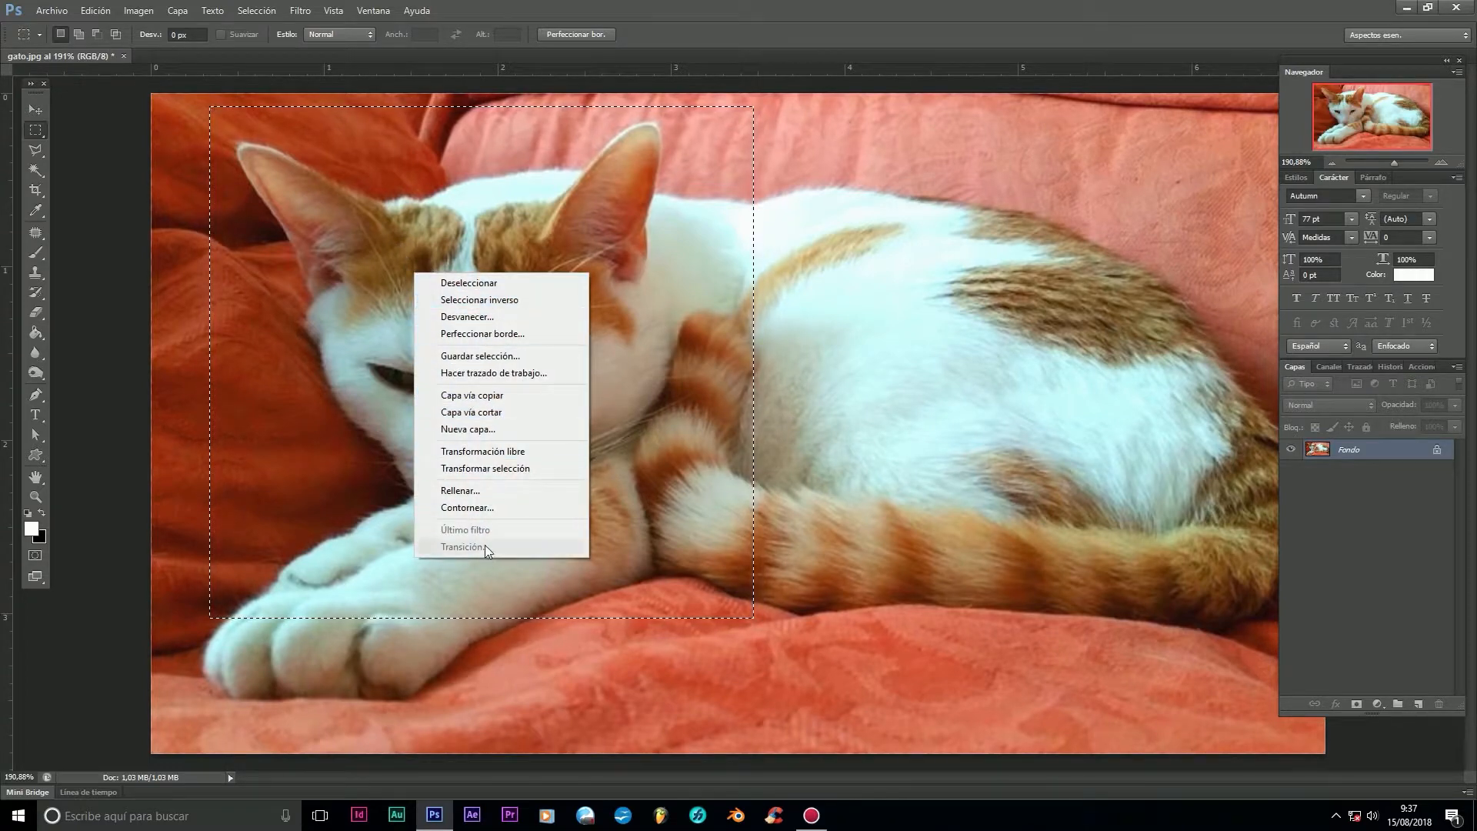
click(484, 317)
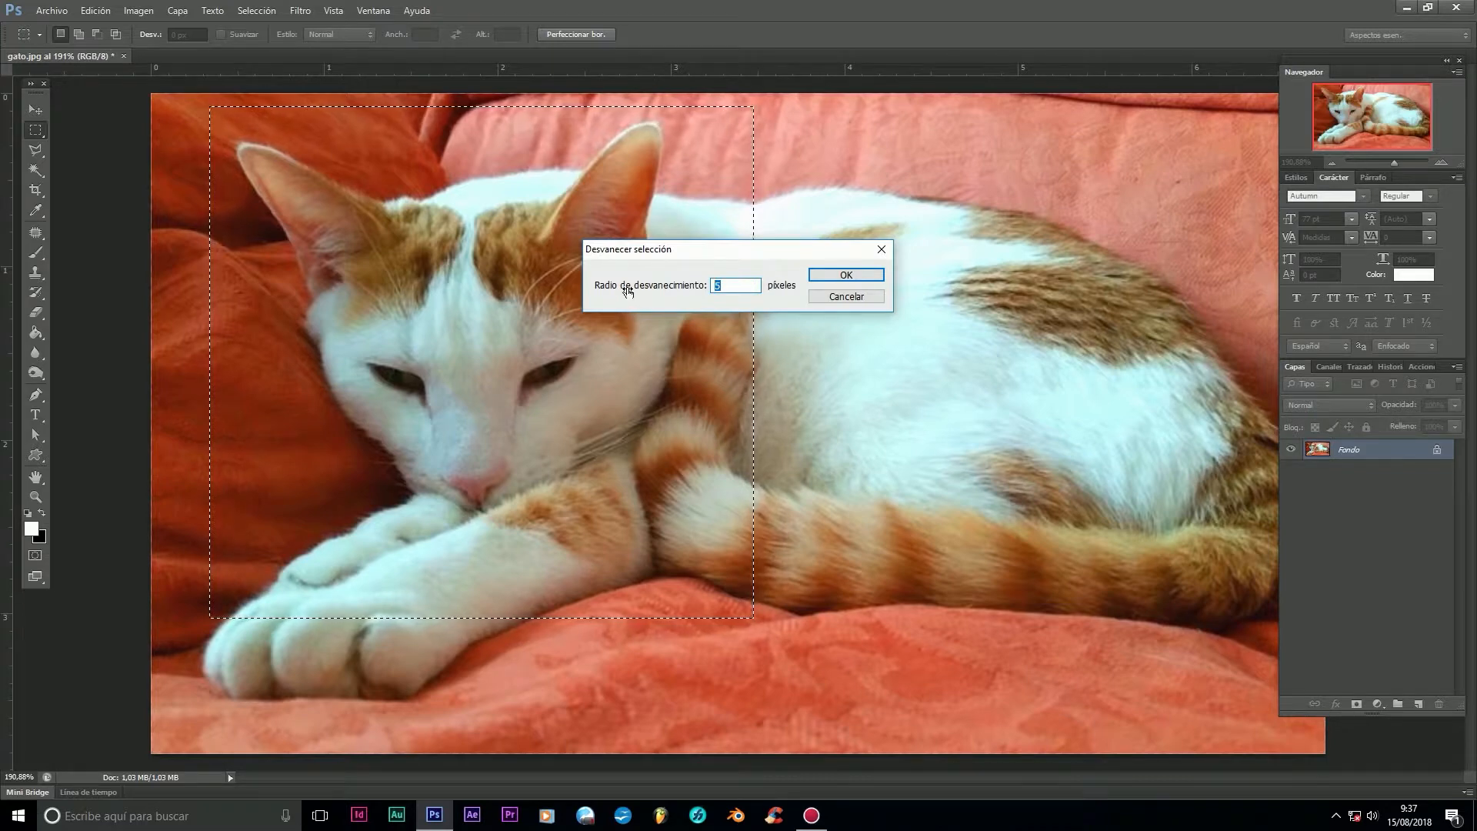
click(833, 275)
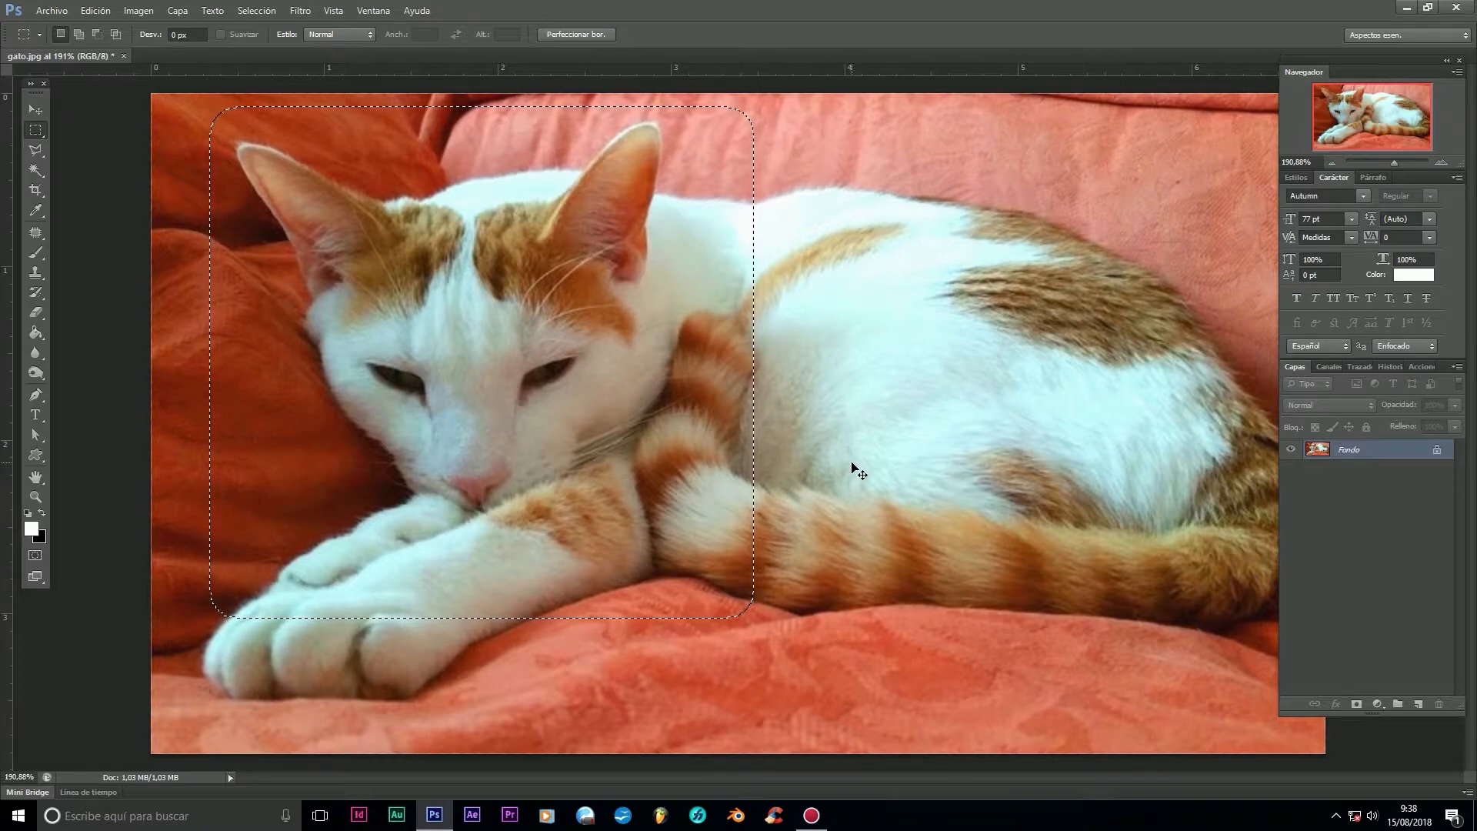
Step: Copy the feathered head selection to a new layer and hide the Fondo layer
key(ctrl+j)
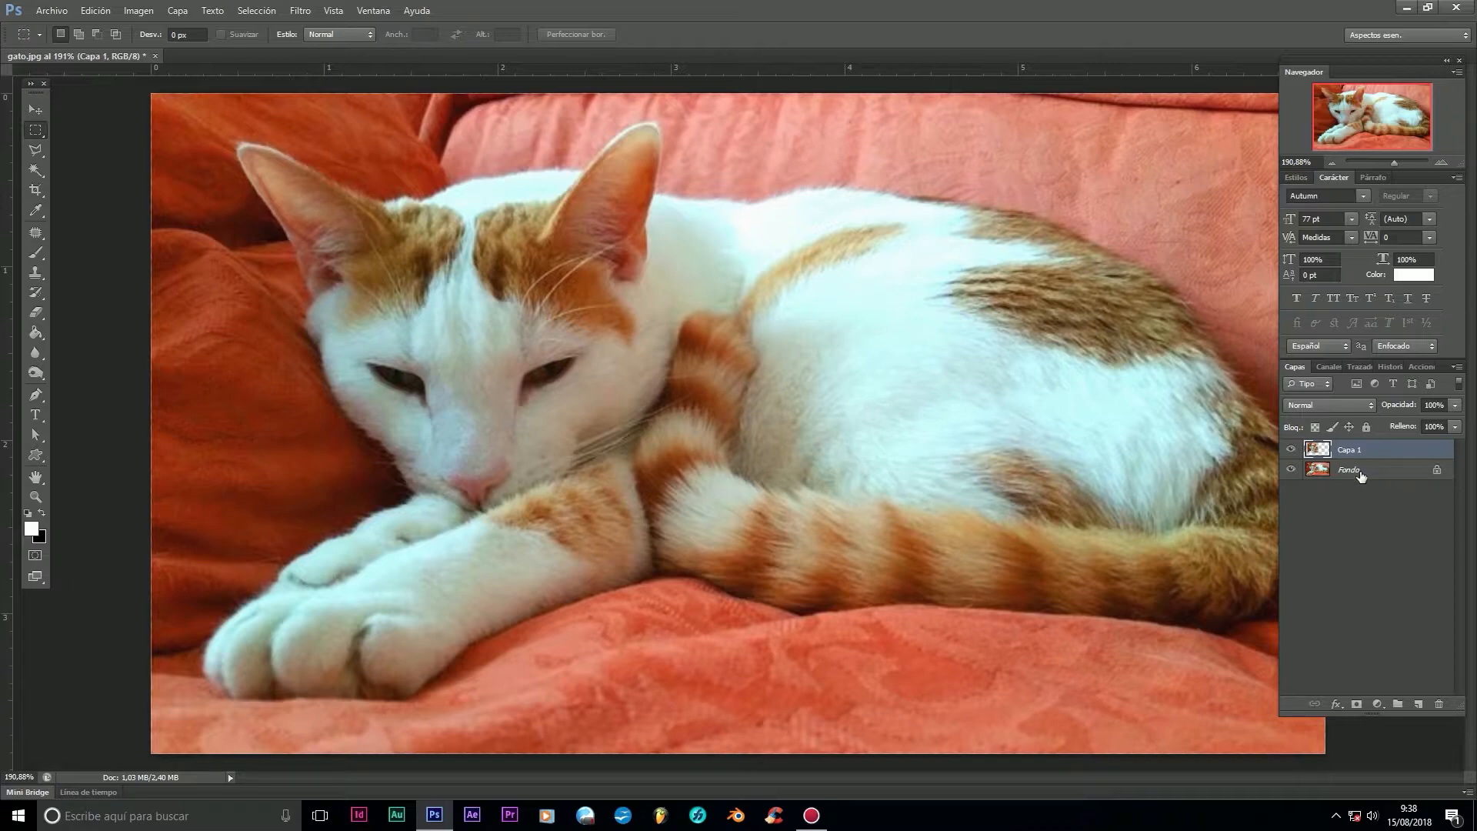
click(1290, 471)
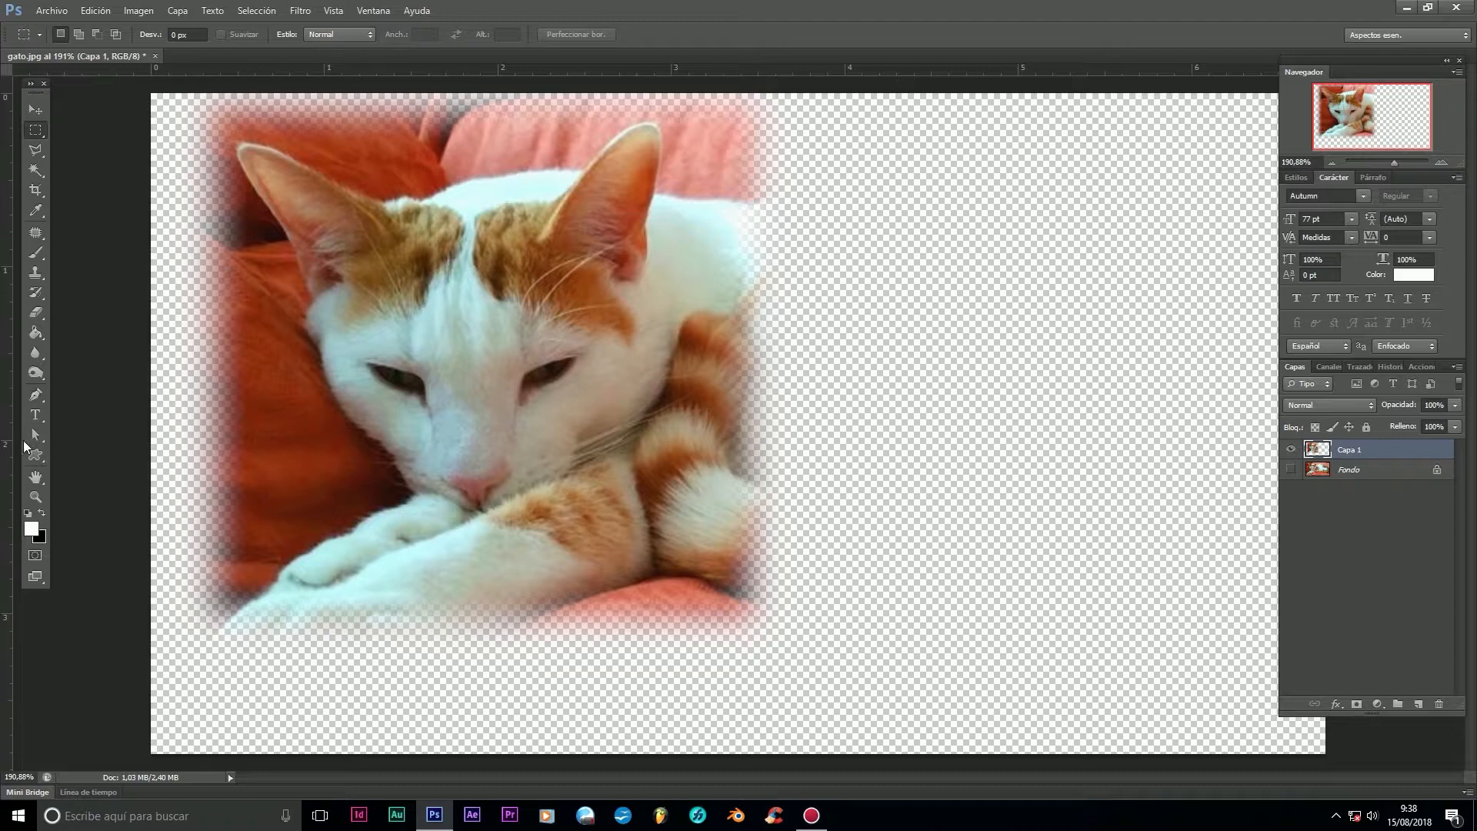
Step: Examine the faded edges of the feathered head layer up close, from the paw corner around to the striped tail
click(35, 496)
drag(187, 499, 382, 694)
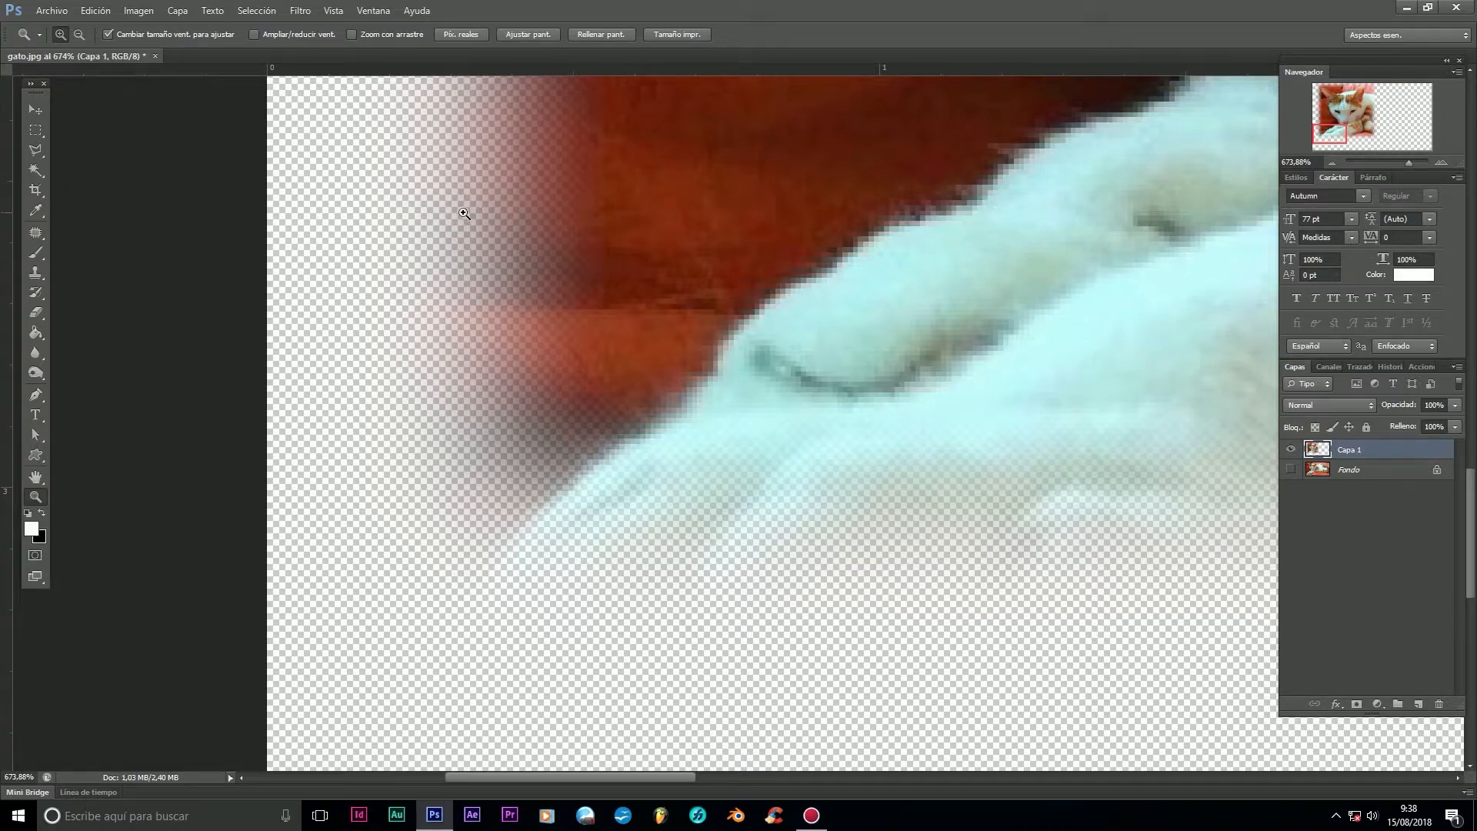
drag(856, 231, 894, 827)
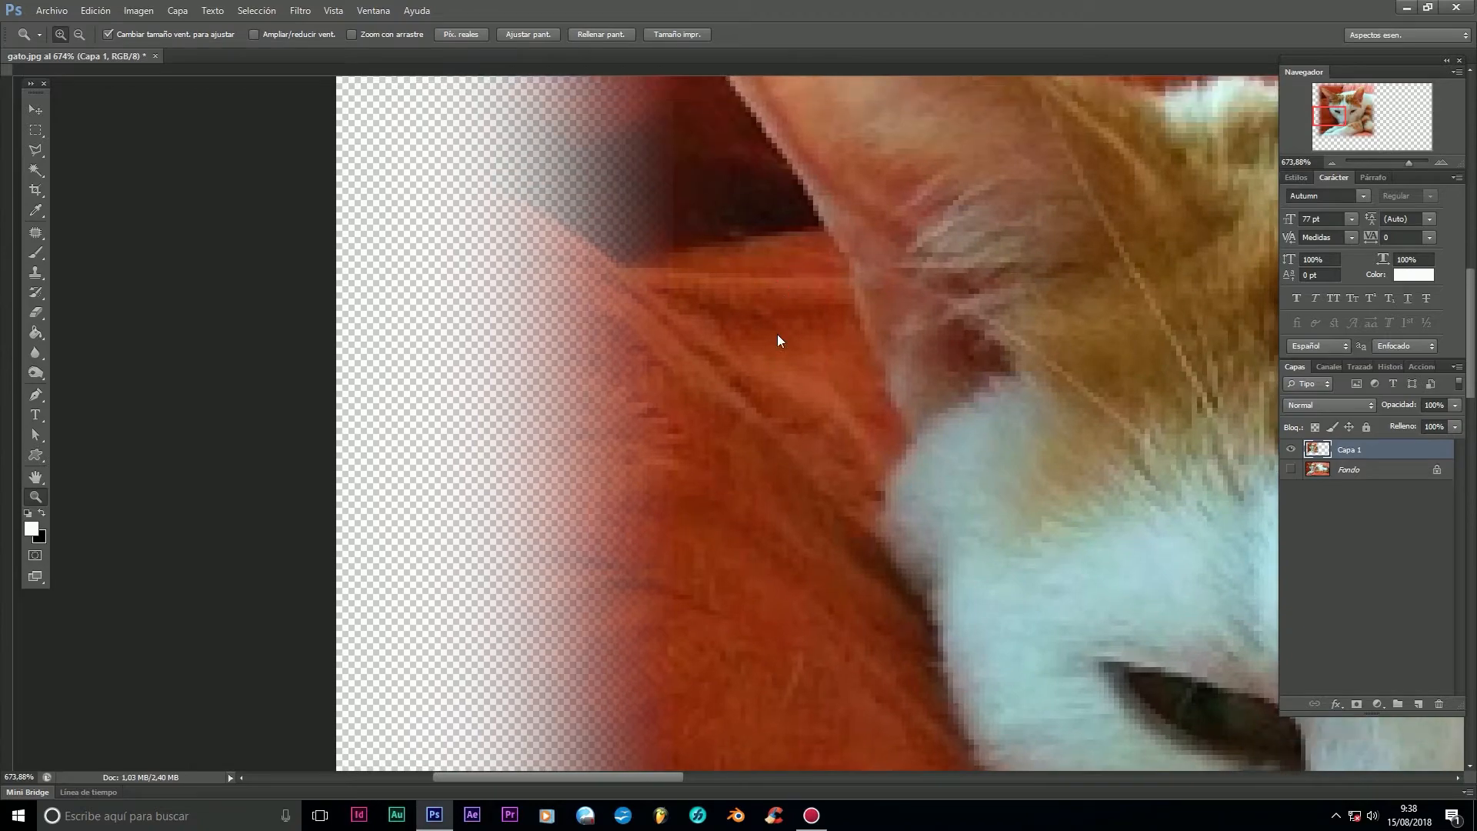
drag(778, 339, 792, 505)
drag(777, 454, 313, 448)
drag(1082, 501, 407, 93)
drag(424, 754, 458, 149)
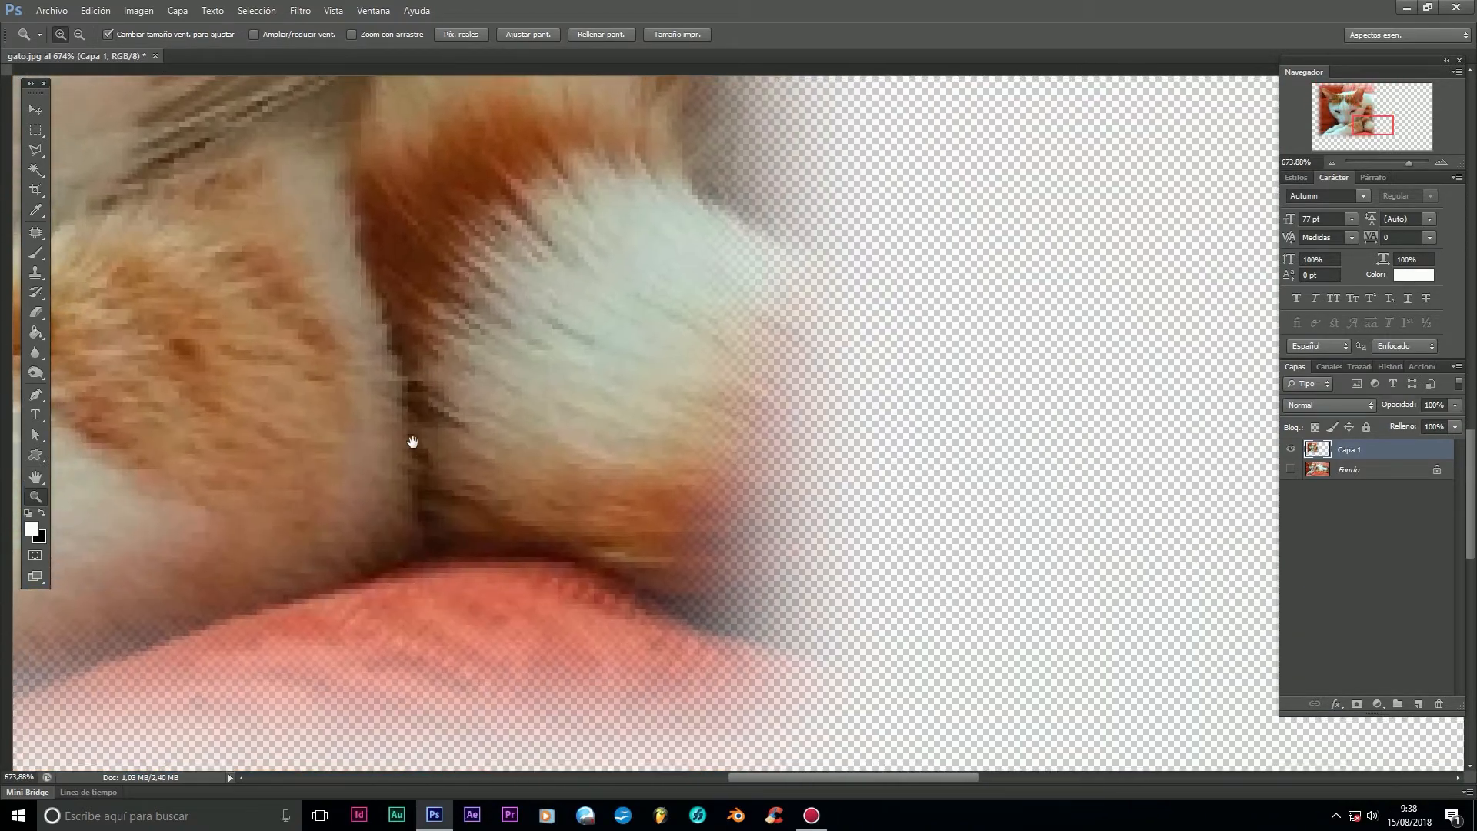
key(ctrl+0)
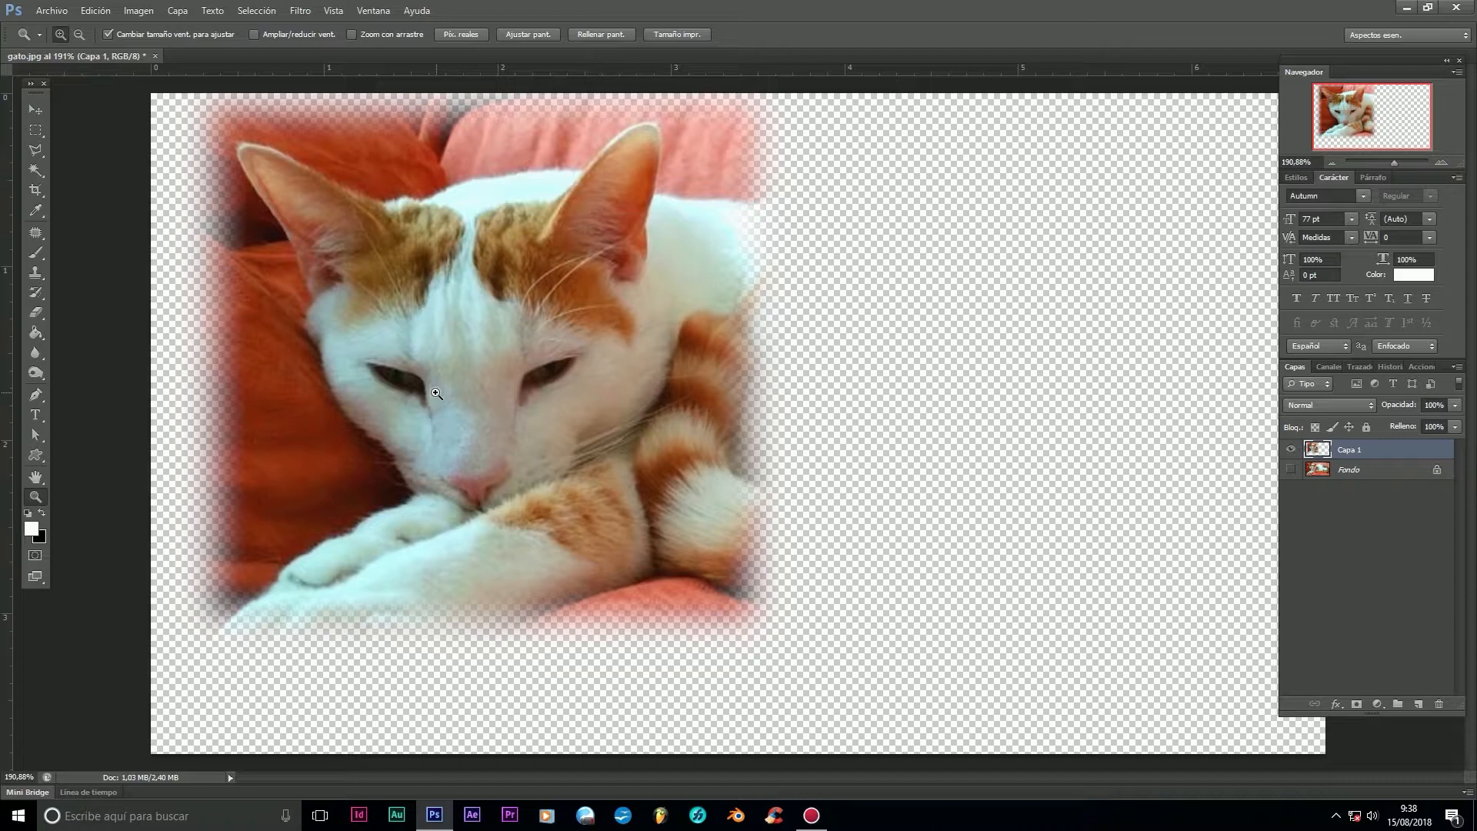
Step: Undo the layer copy and the feathering of the head selection, and deselect the remaining marquee
key(ctrl+alt+z)
key(ctrl+alt+z)
key(ctrl+alt+z)
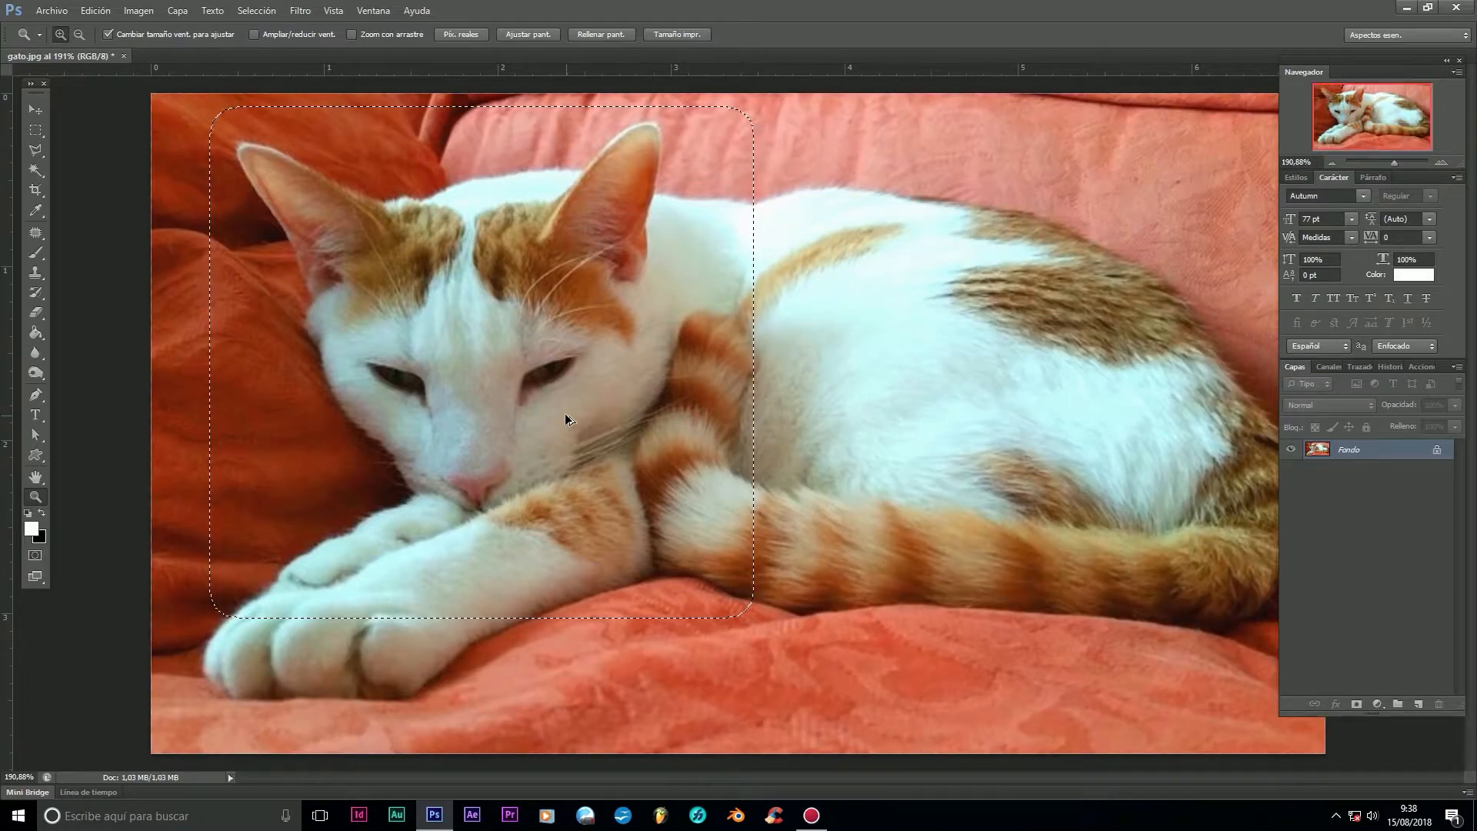
click(34, 132)
right_click(396, 344)
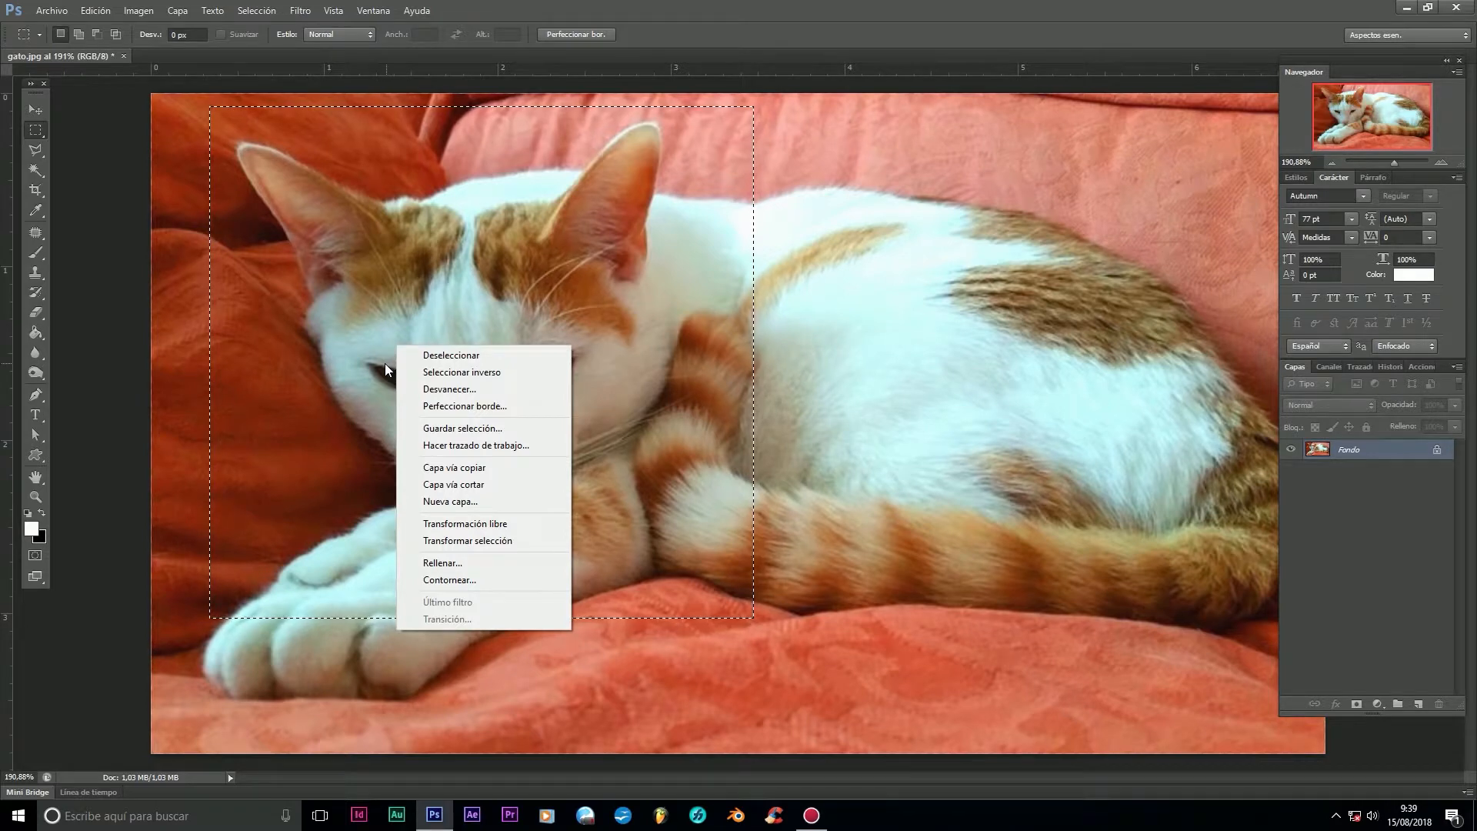
click(292, 153)
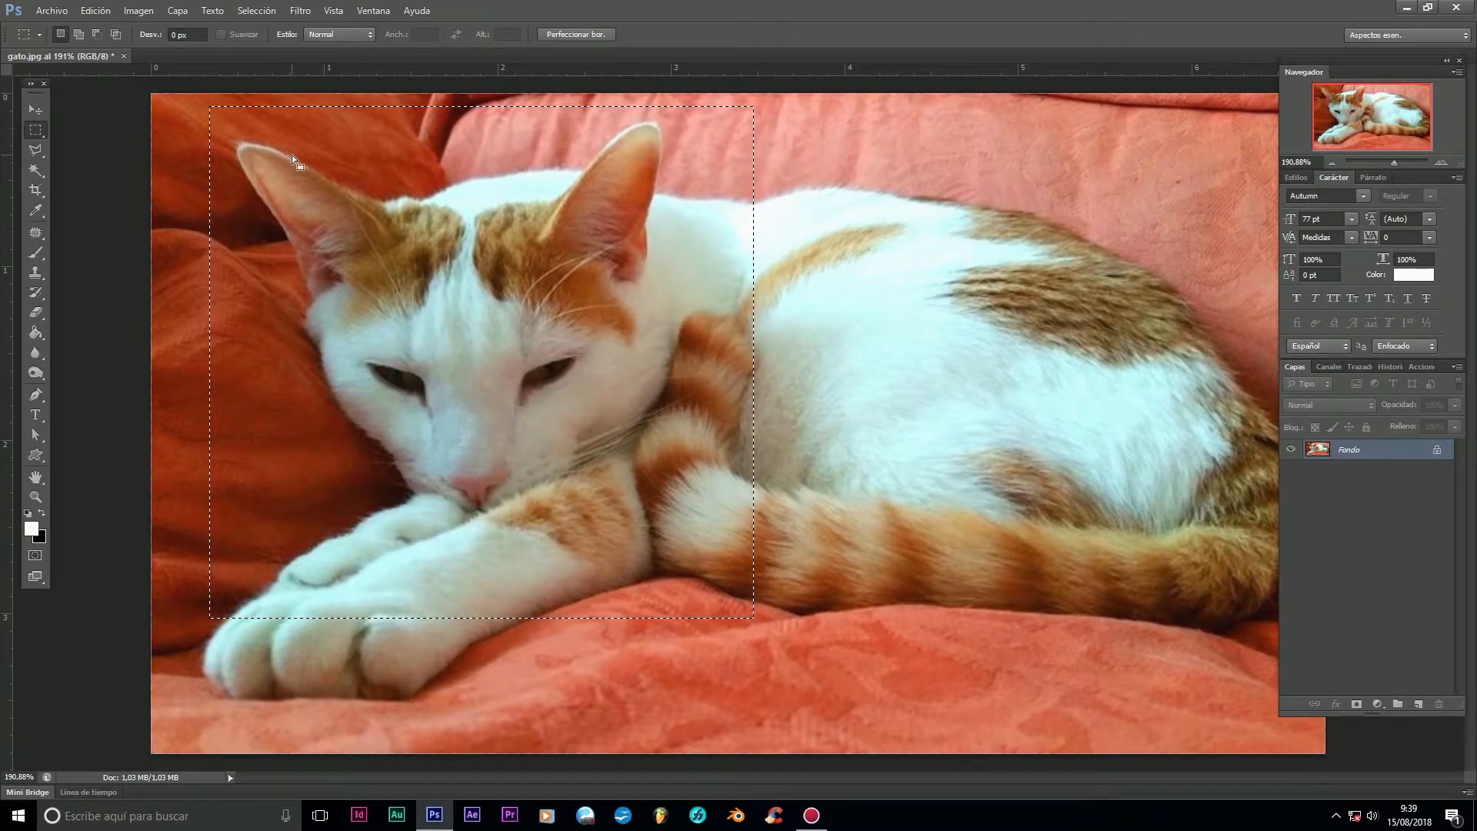
click(325, 145)
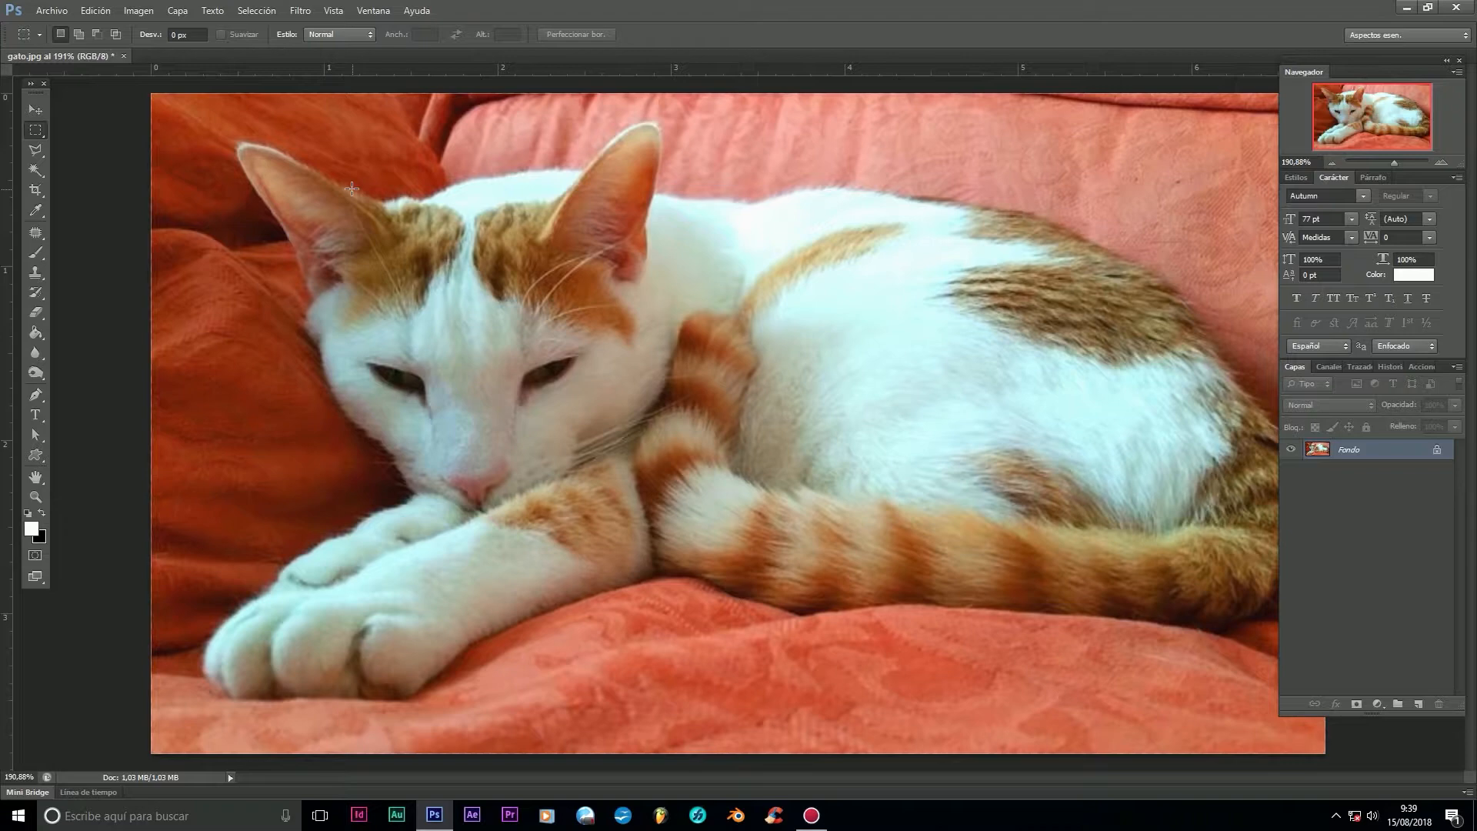
Step: Draw two trial rectangular marquee selections over the cat's head, deselecting each one
drag(342, 145, 778, 564)
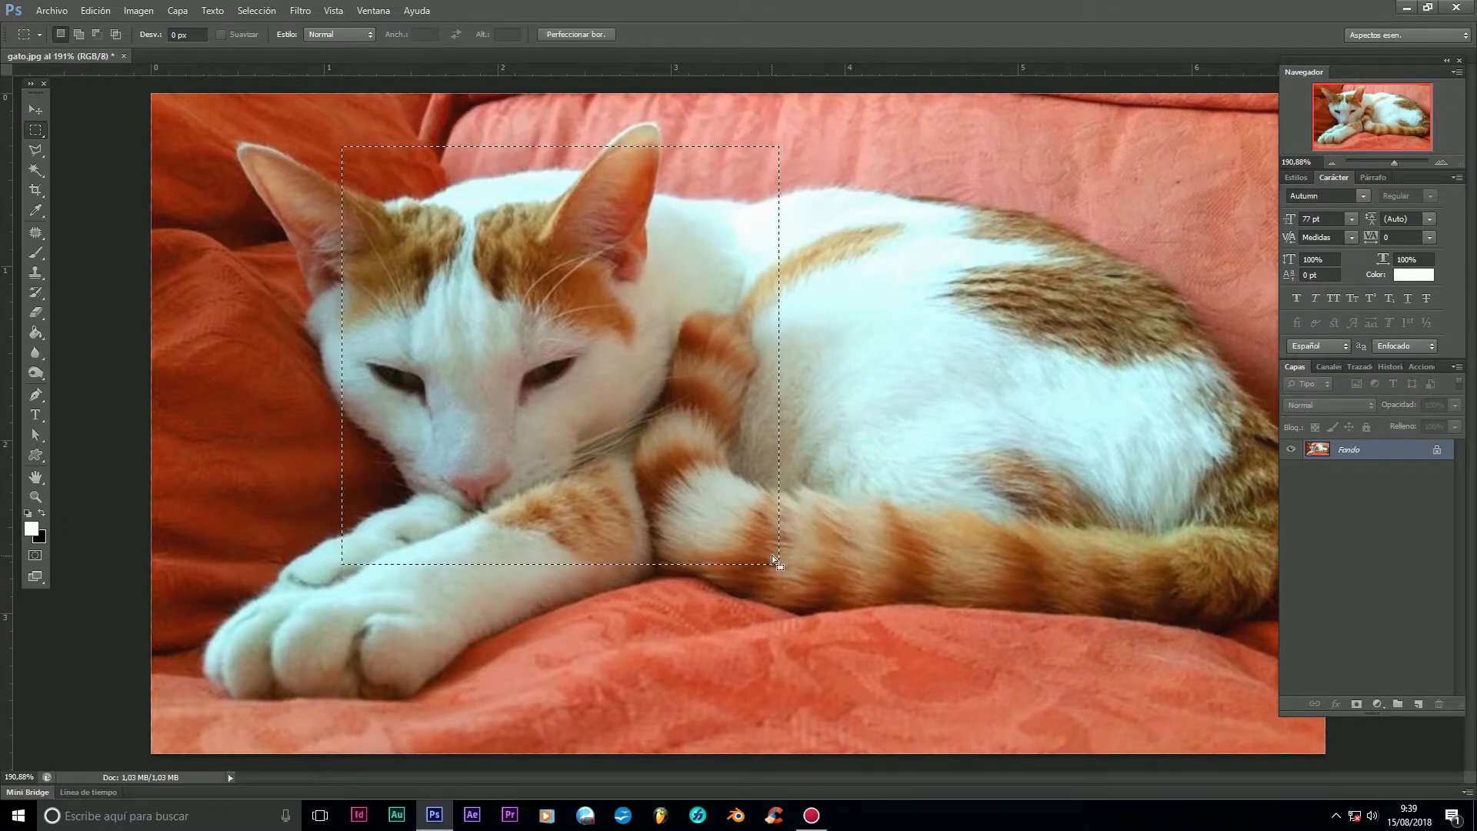
click(412, 134)
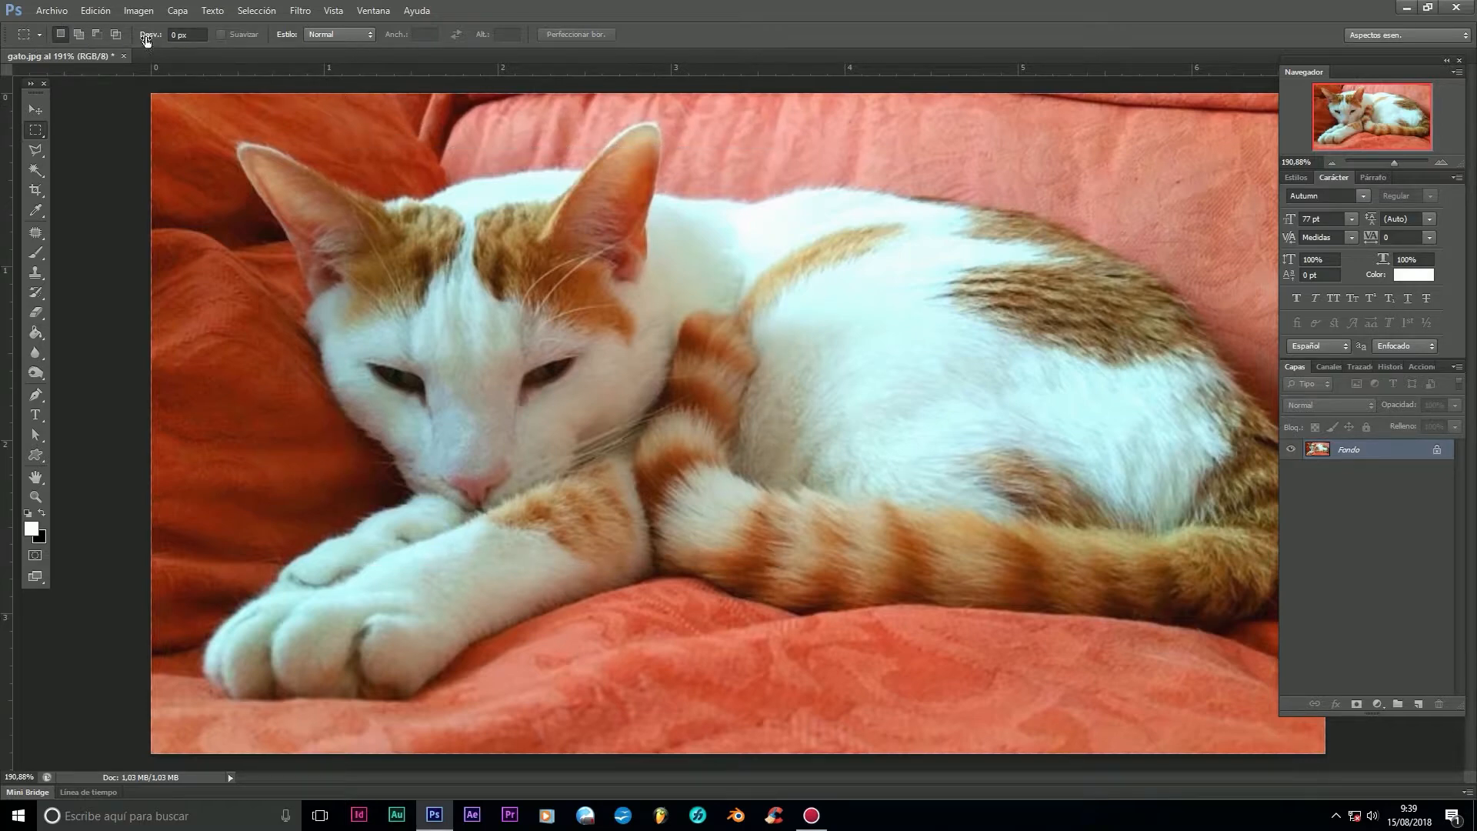
drag(216, 130, 858, 655)
right_click(571, 365)
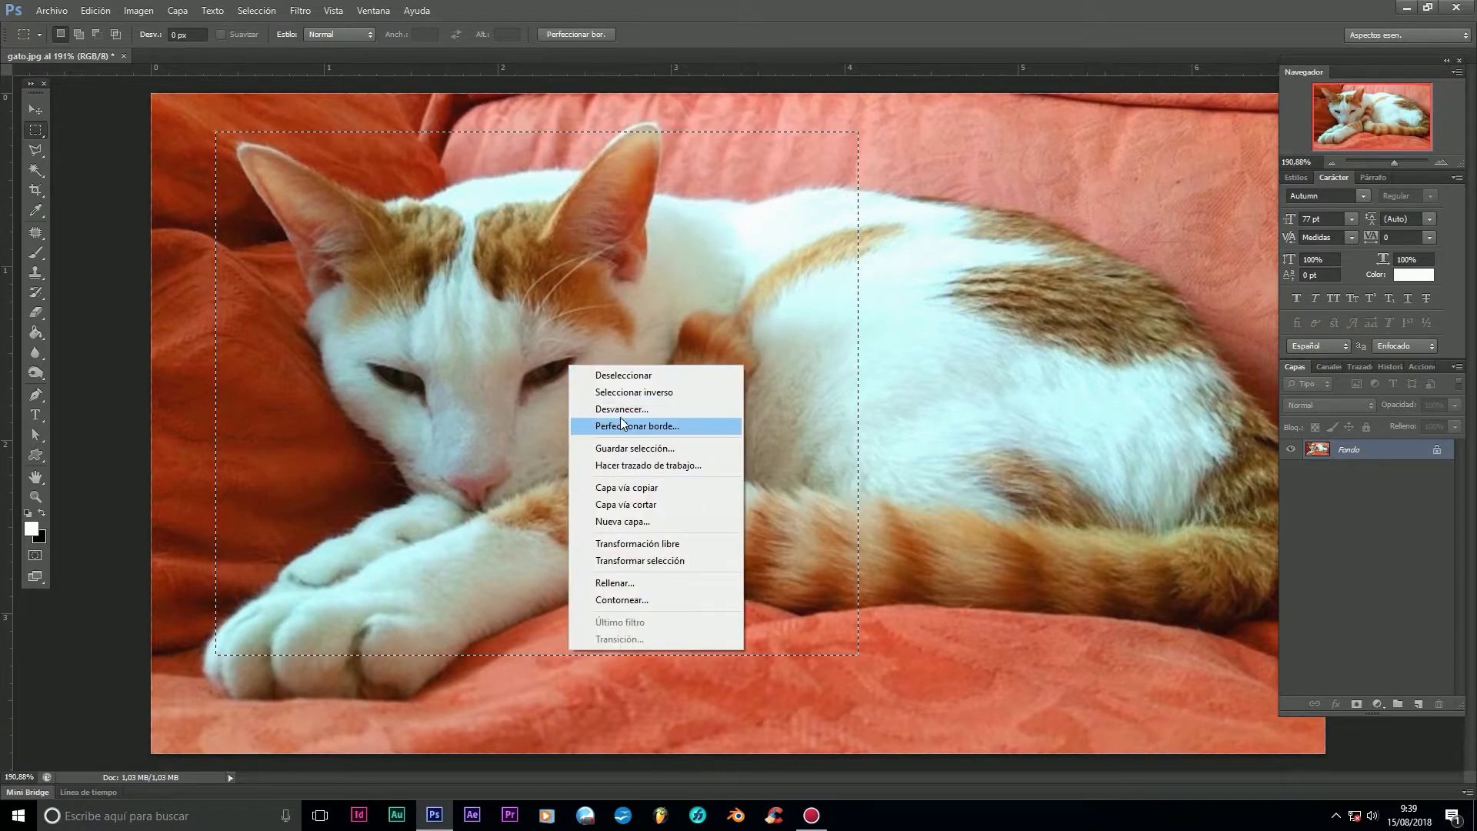
click(928, 377)
click(646, 372)
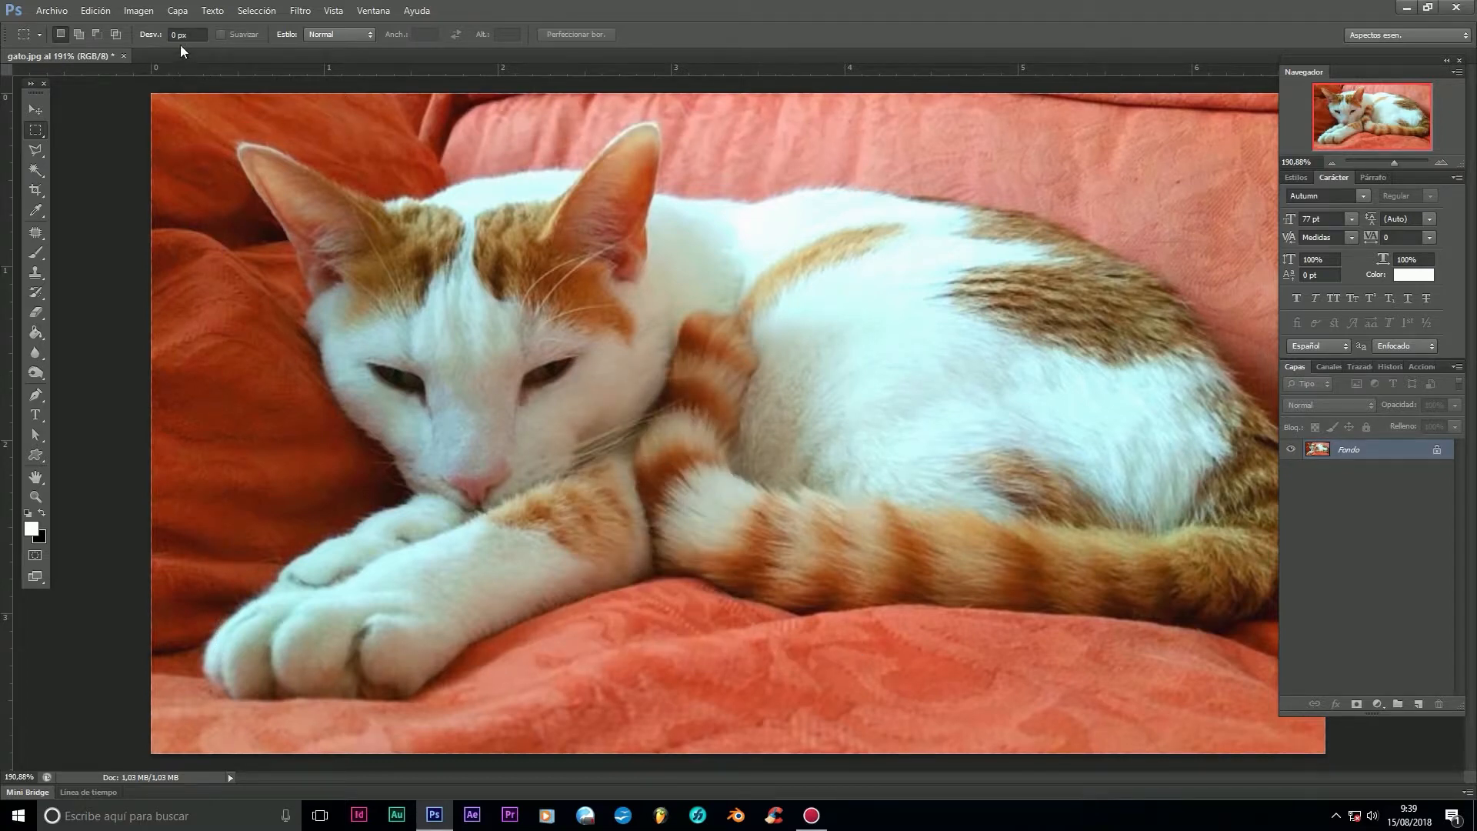
Step: Draw a rectangular marquee selection over the cat's face with the tool's feather at 0 px and deselect it
click(194, 34)
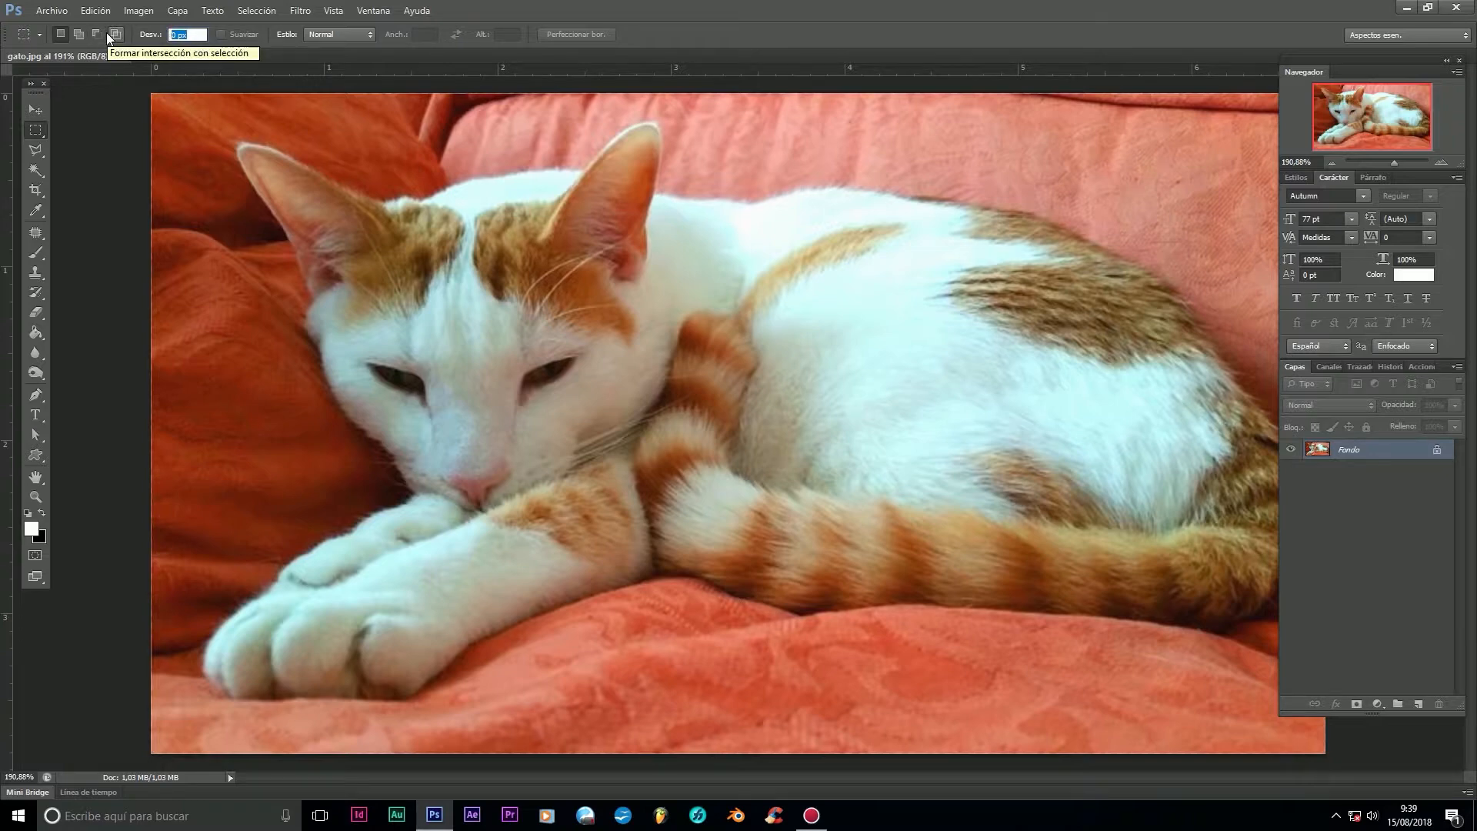
click(196, 34)
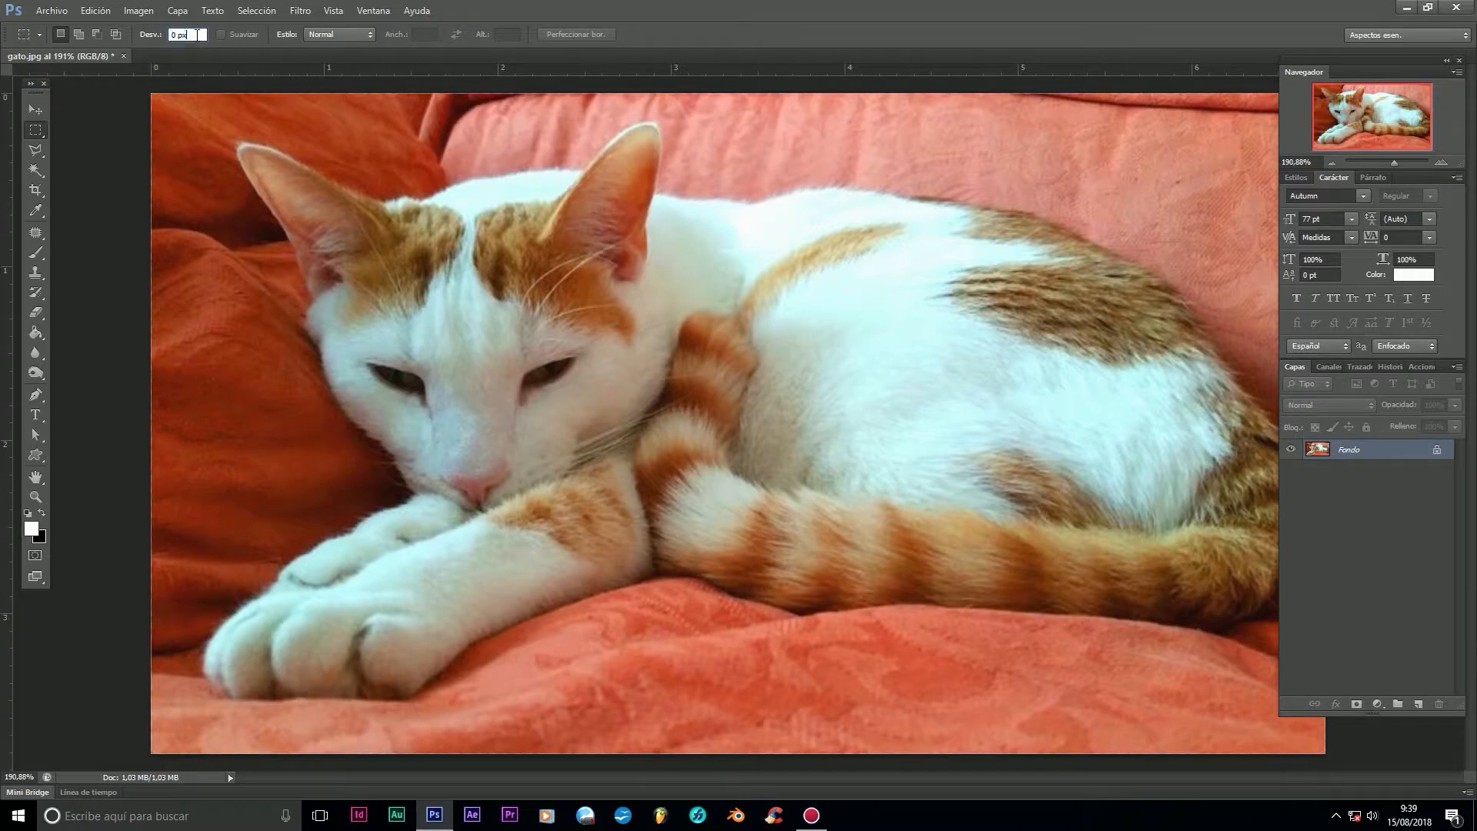
drag(254, 144, 677, 534)
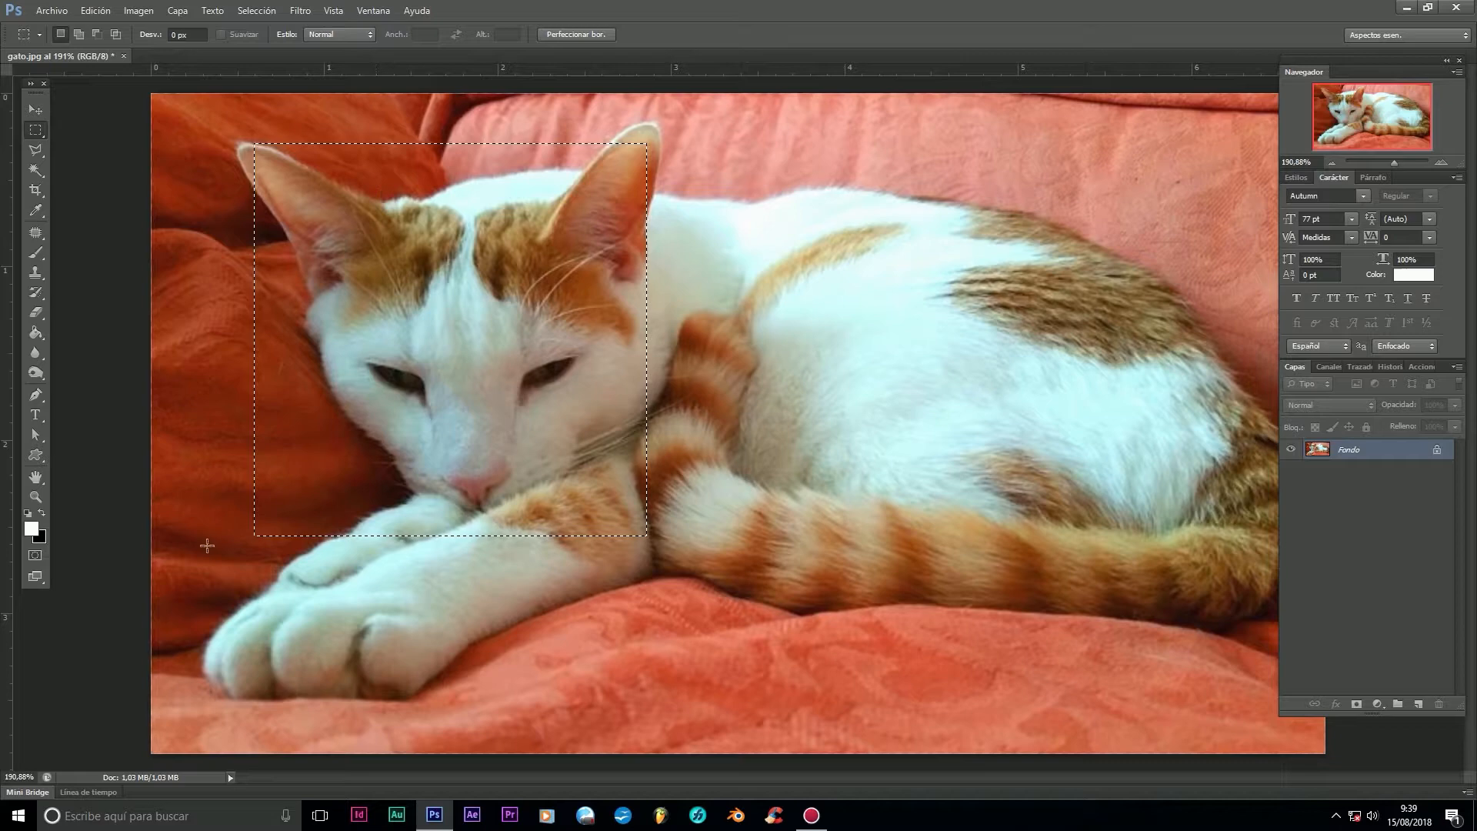
key(ctrl+d)
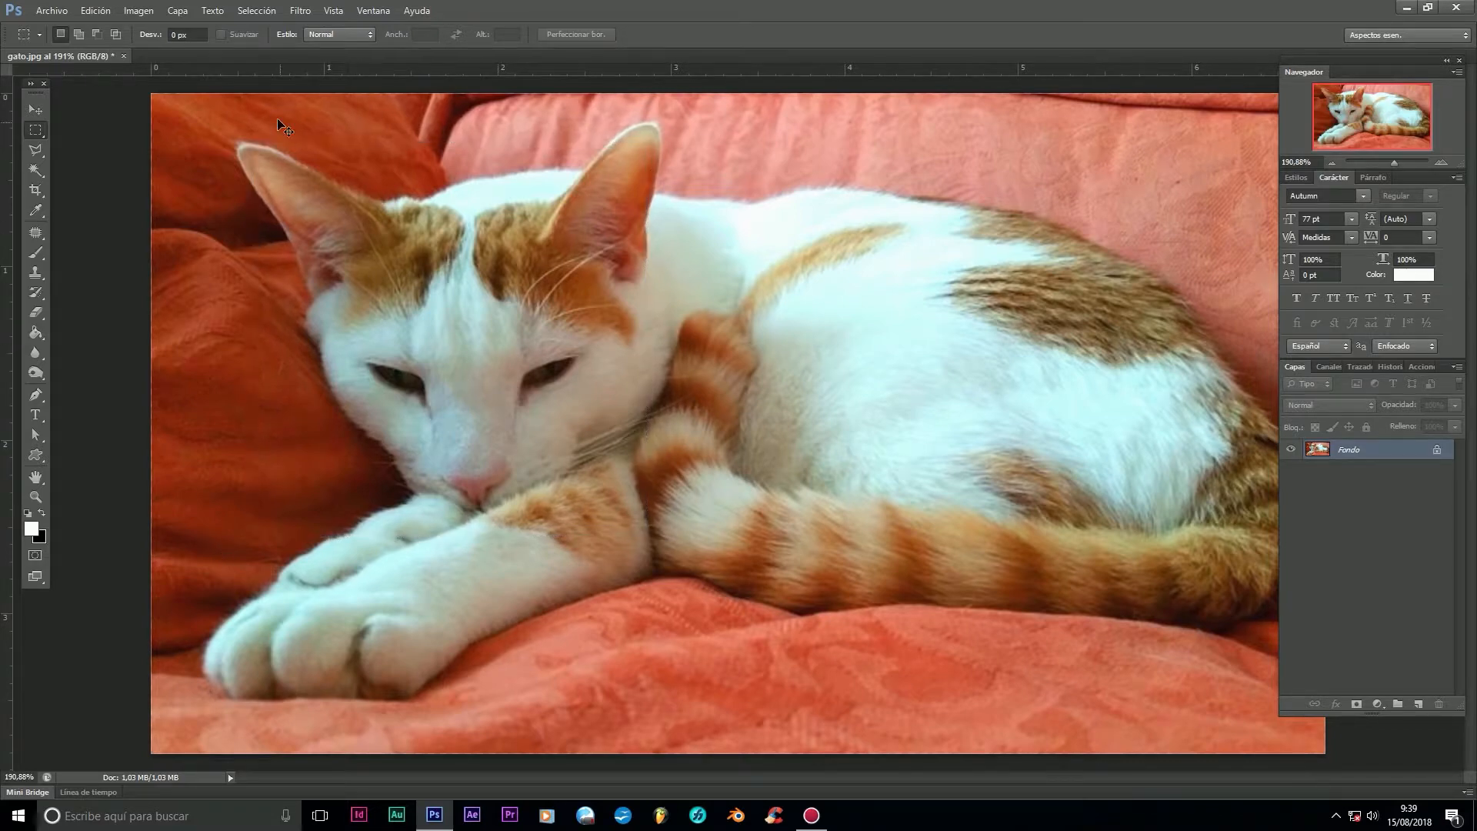
Step: Set the rectangular marquee tool's feather to 10 px and draw a selection around the cat's face
click(186, 35)
text(10)
key(Return)
drag(294, 164, 707, 575)
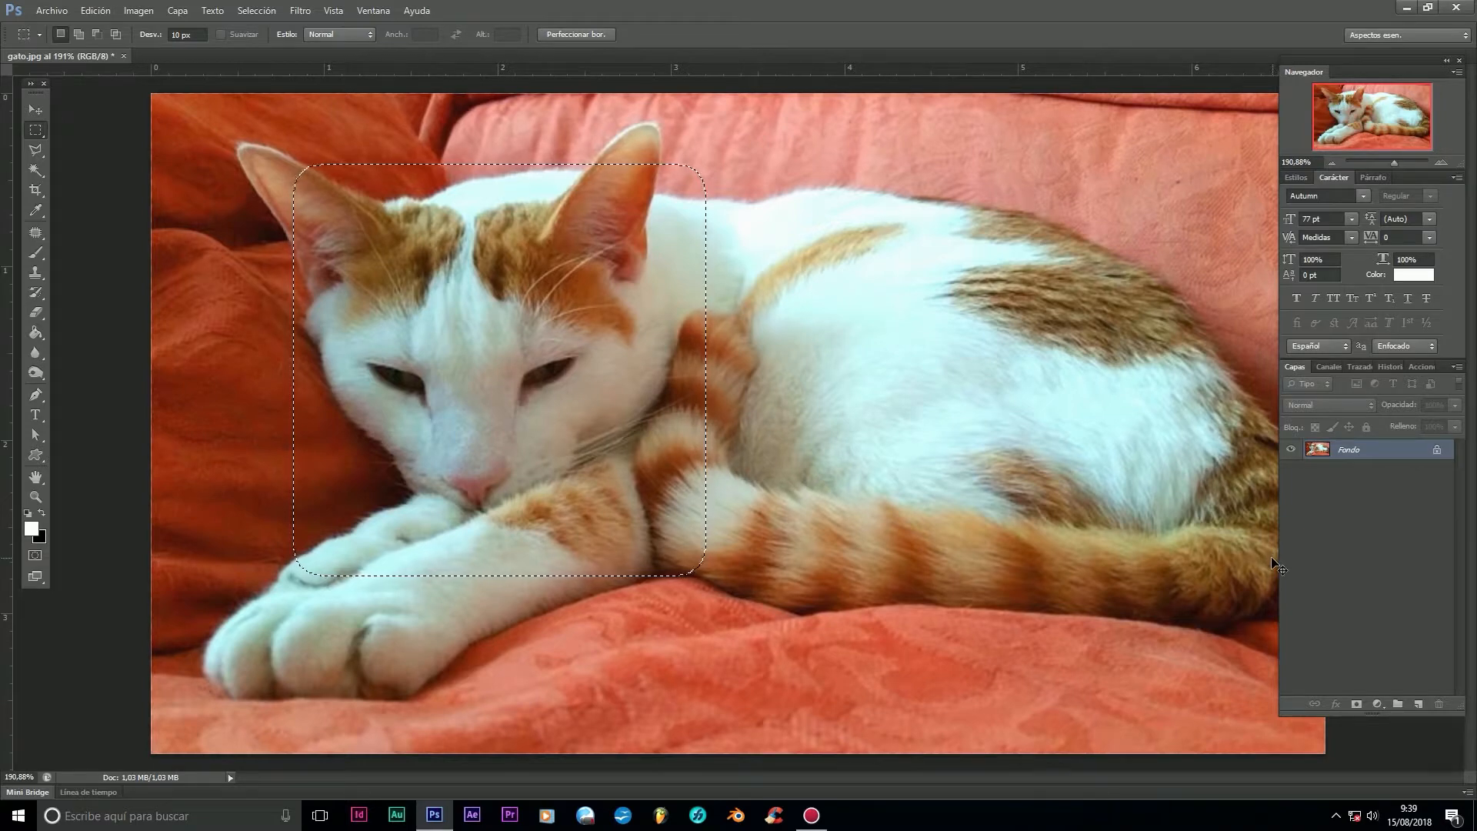
Step: Copy the 10 px feathered face selection to a new layer and hide the Fondo layer
key(ctrl+j)
click(1291, 470)
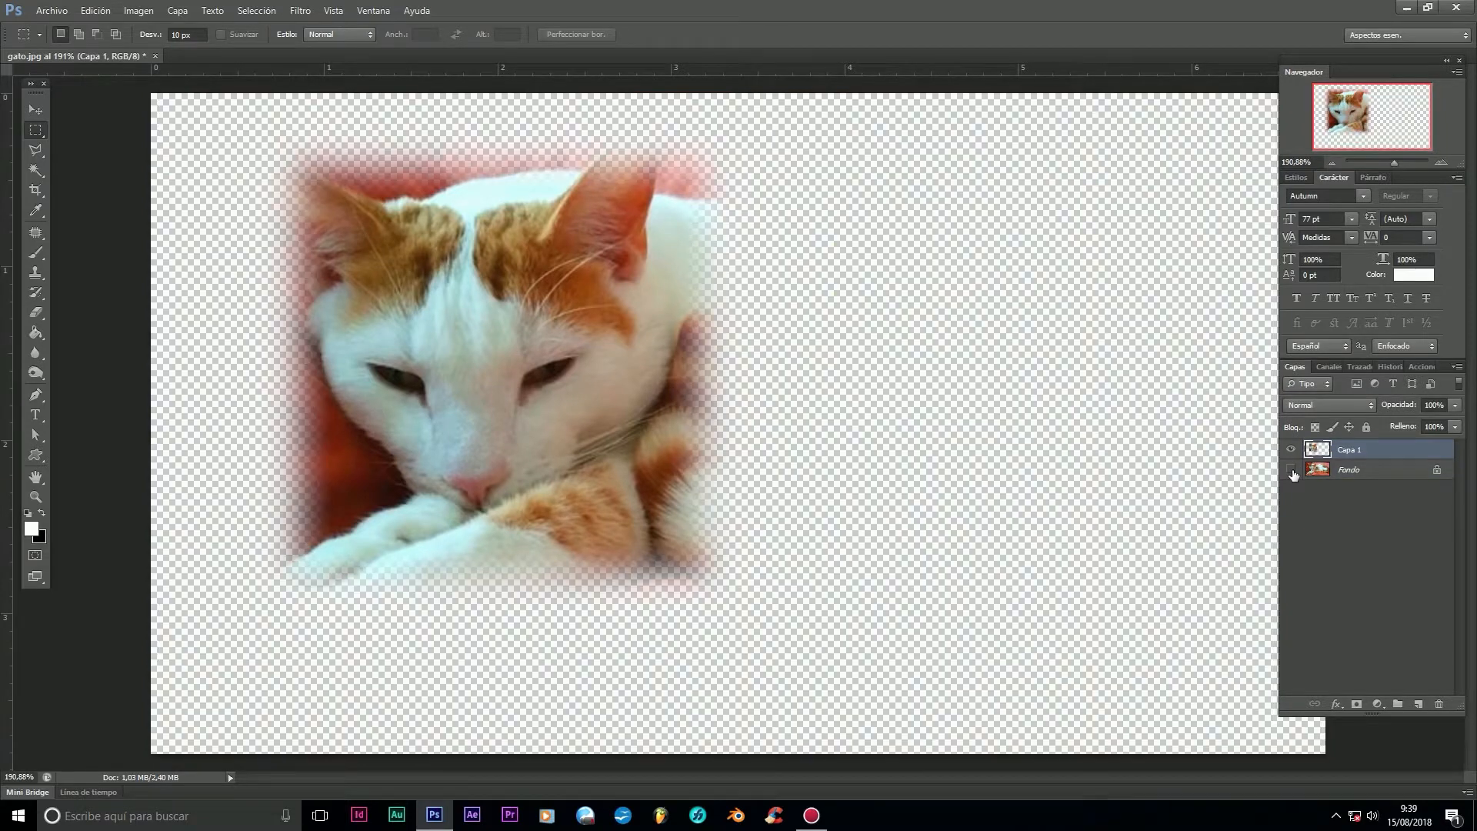
Step: Show the Fondo layer again and undo the layer copy of the cat's face
click(1291, 470)
key(ctrl+z)
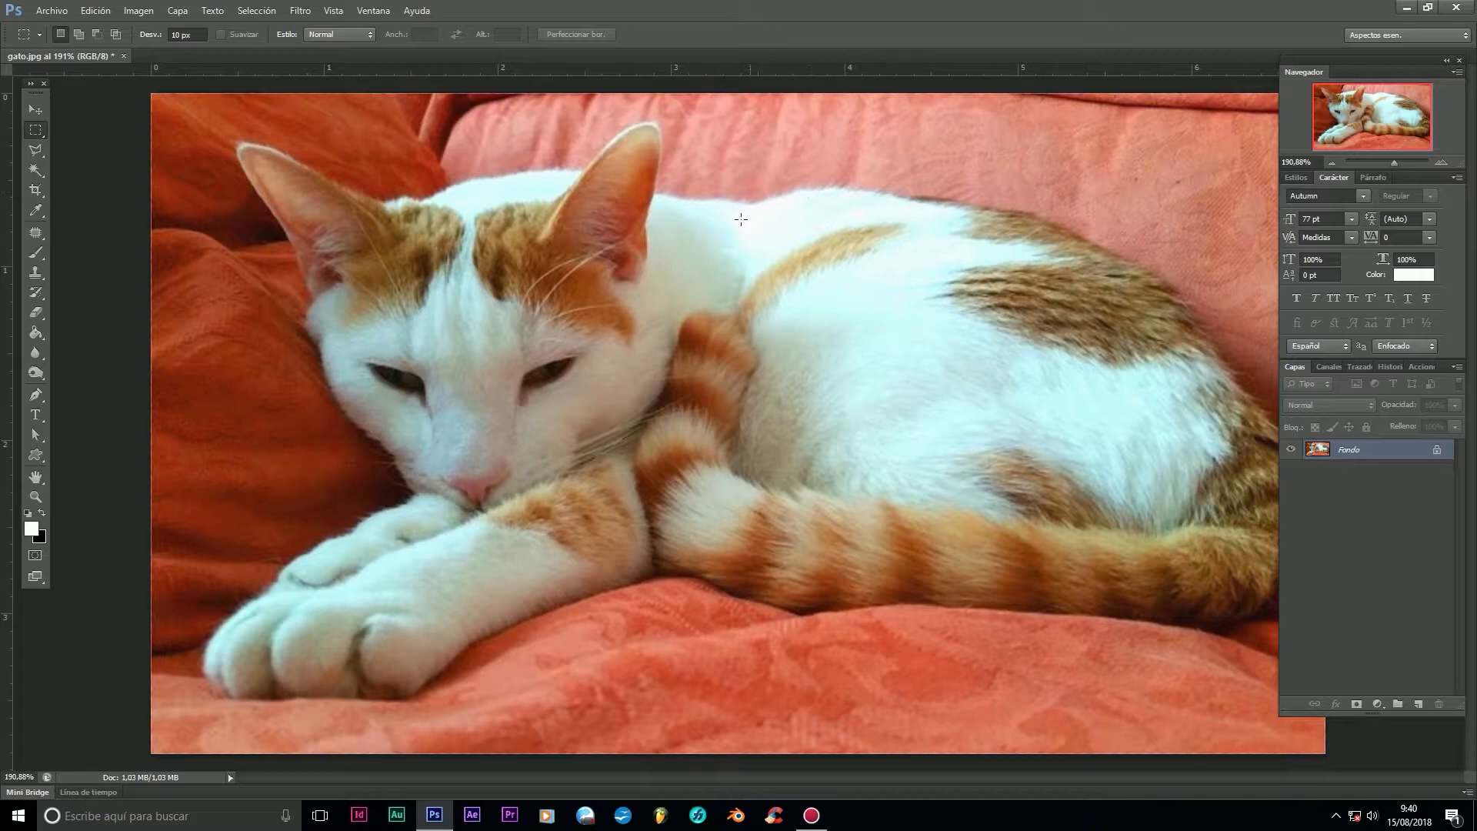
Step: Select three separate 10 px feathered rectangles on the cat's head, back and tail, and copy them to a new layer with Fondo hidden
drag(201, 113, 575, 455)
drag(808, 196, 1017, 374)
drag(711, 499, 980, 740)
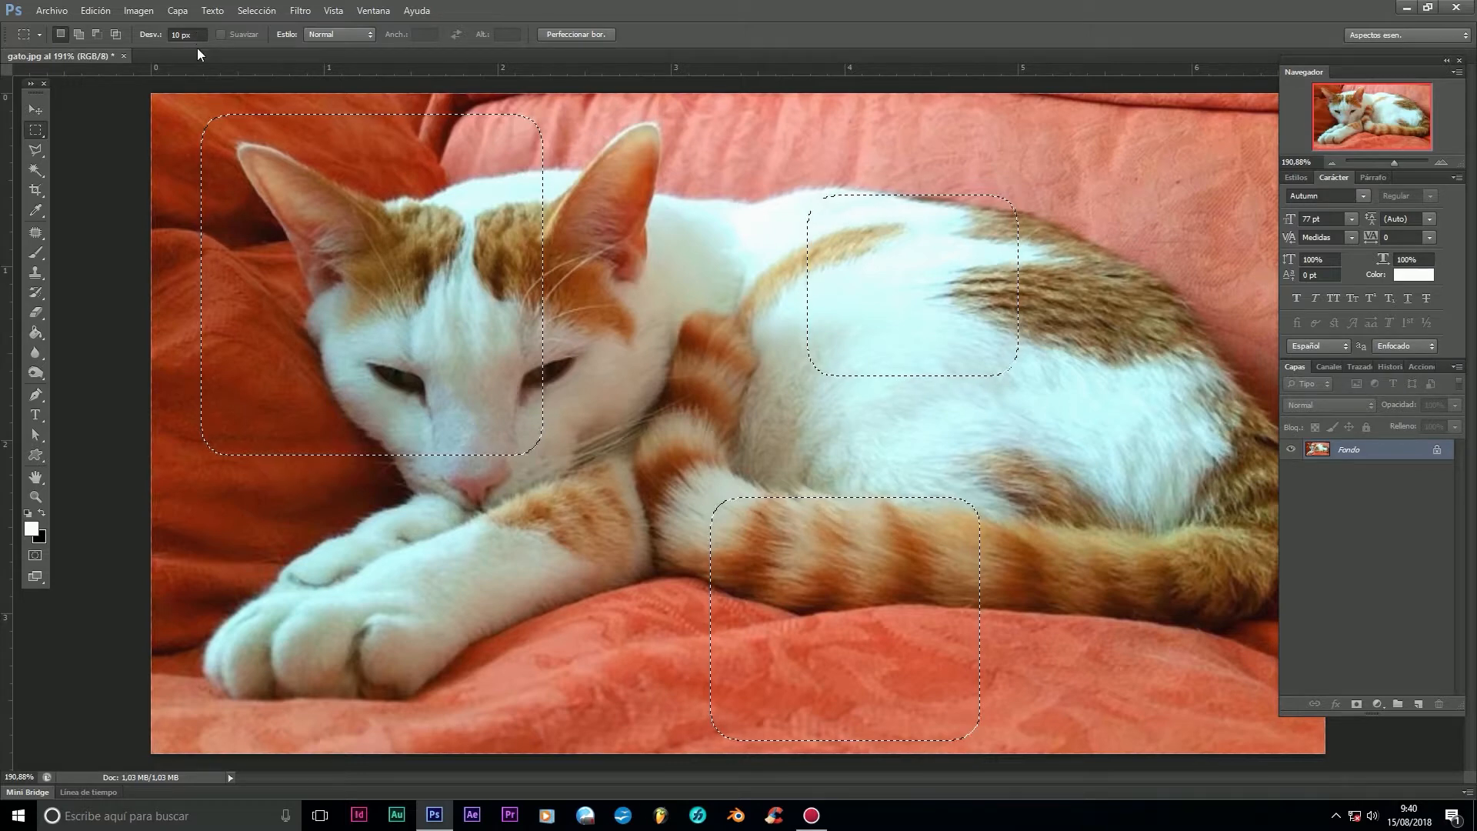
key(ctrl+j)
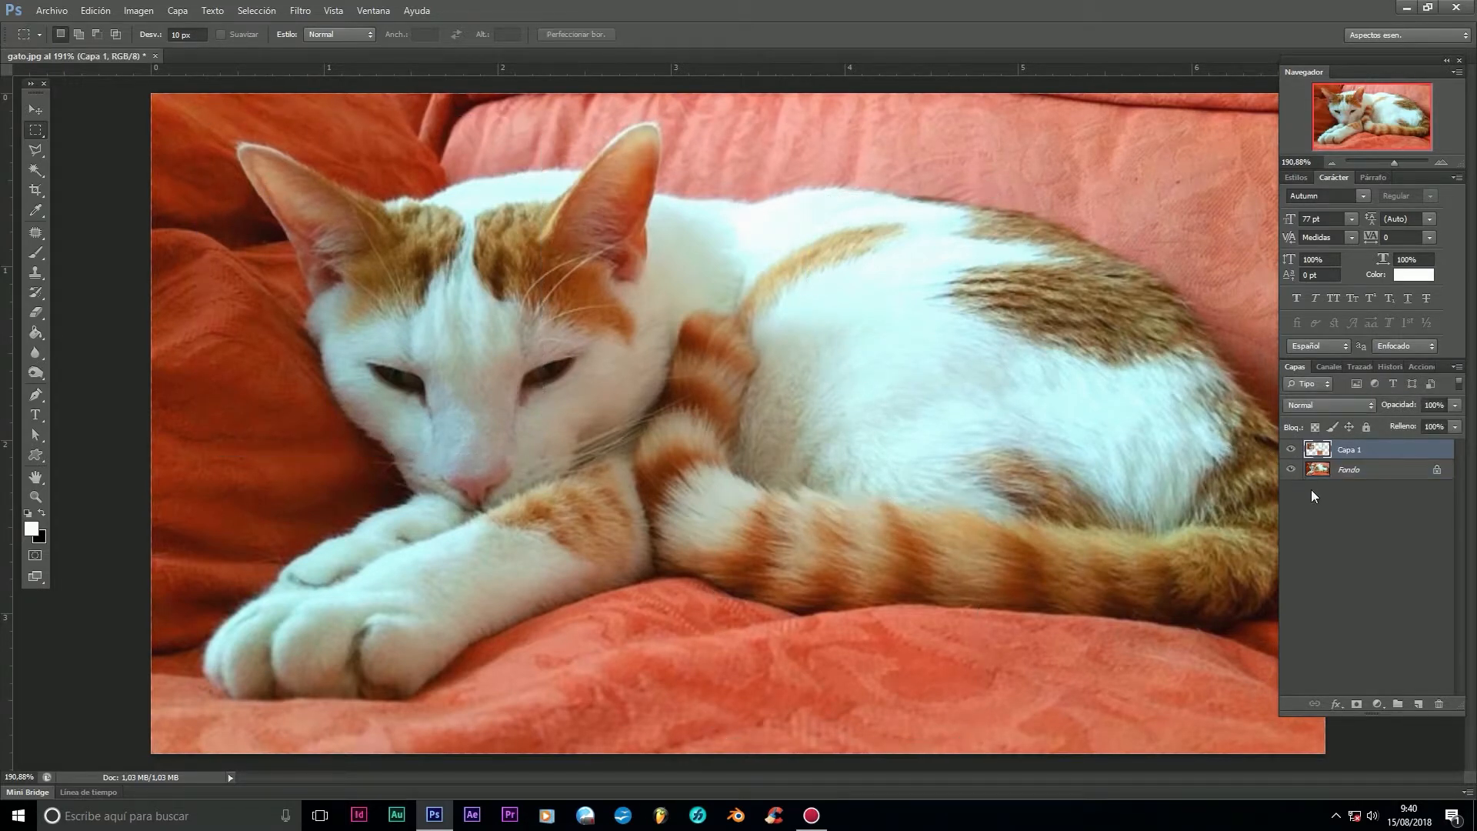
click(1291, 470)
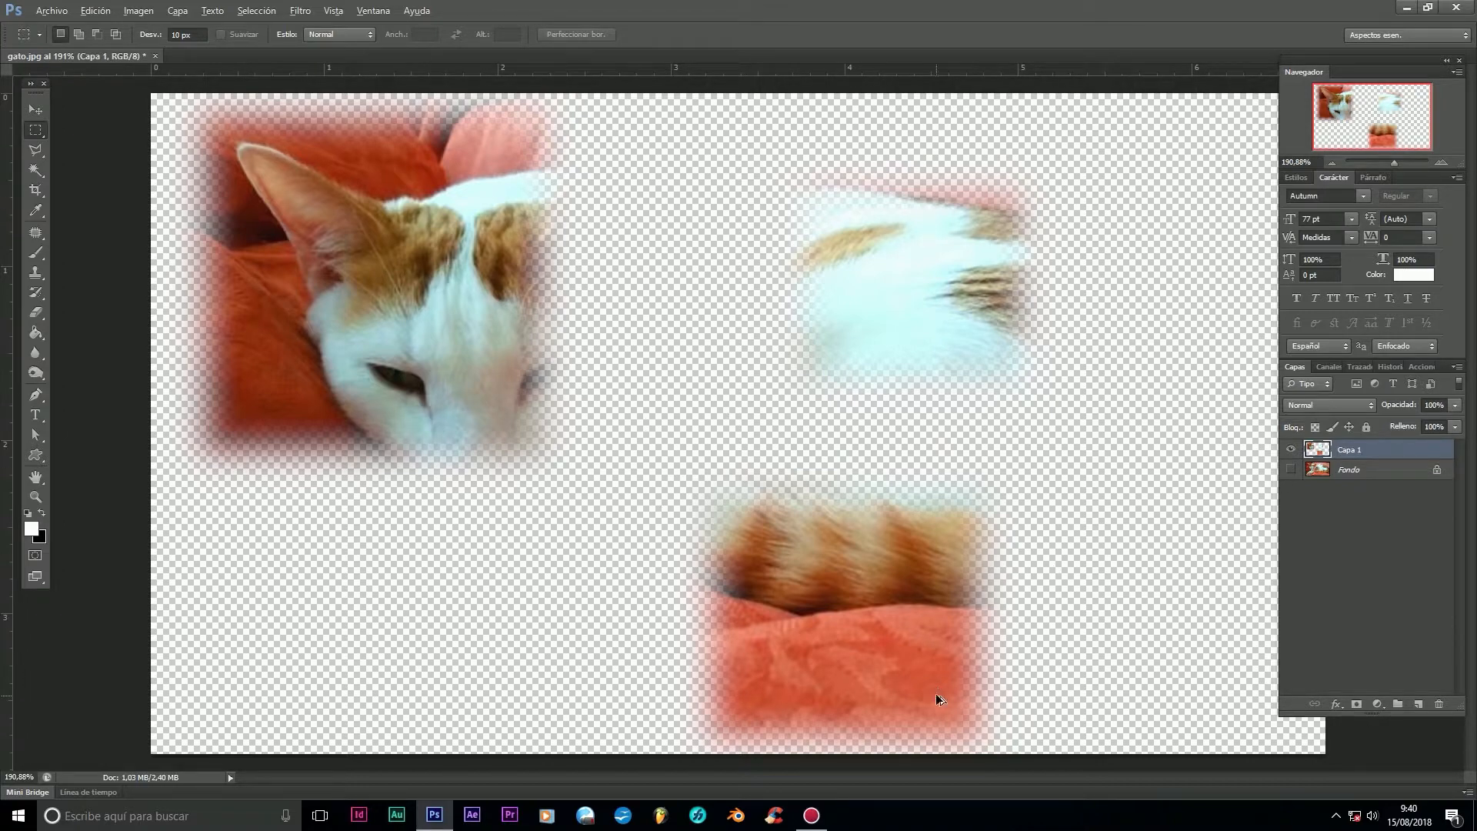
Step: Undo the hiding of Fondo and the three-area layer copy, and clear the selection
key(ctrl+alt+z)
key(ctrl+alt+z)
key(ctrl+d)
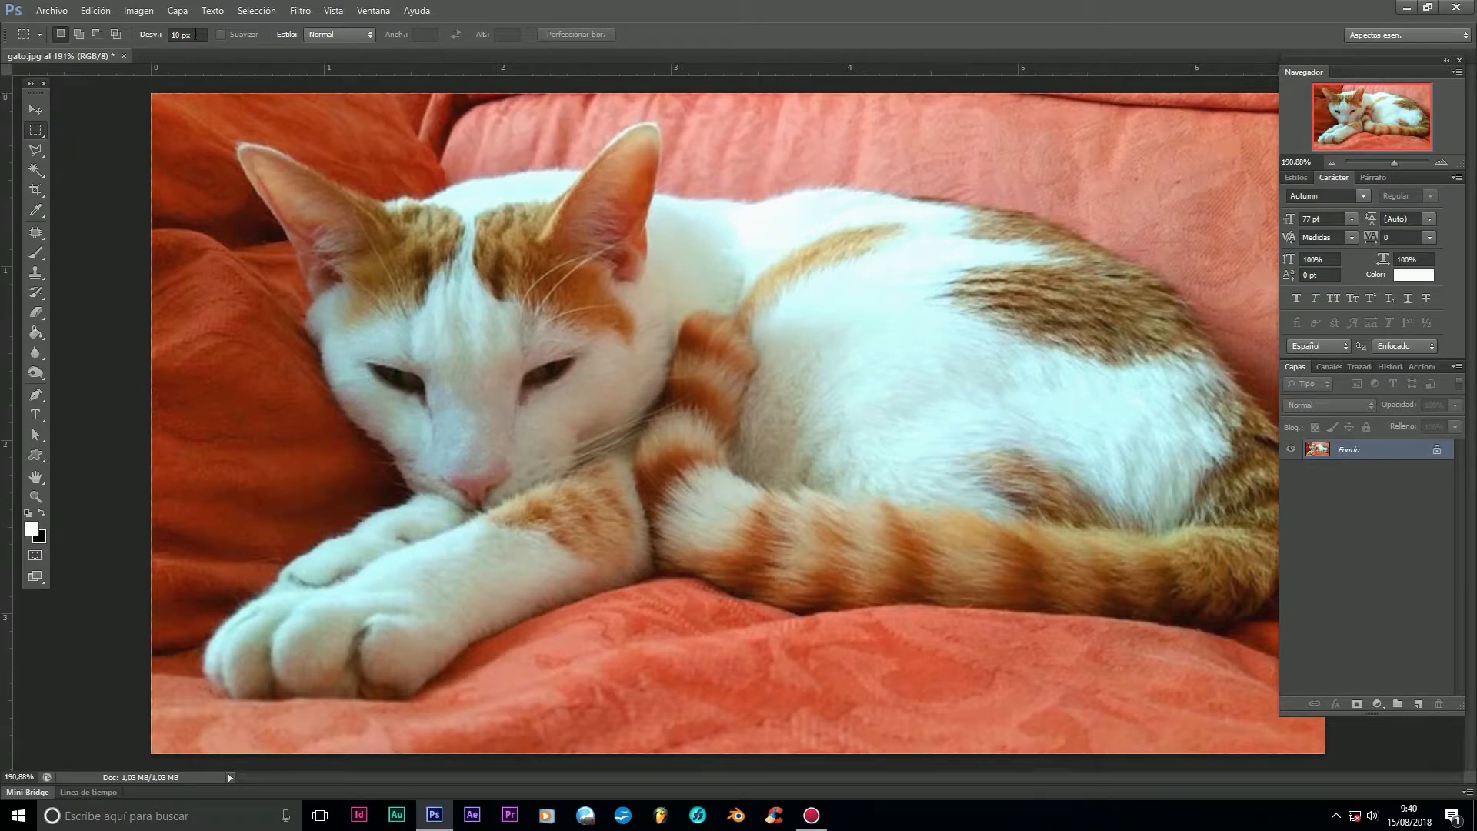
Step: Set the rectangular marquee tool's feather to 0 px
click(191, 32)
text(0)
key(Return)
Step: In add-to-selection mode, combine four overlapping rectangles from the cat's face to its hindquarters into one selection, and deselect it
click(79, 33)
drag(354, 184, 644, 475)
drag(553, 364, 801, 608)
drag(737, 263, 944, 459)
drag(867, 357, 1131, 583)
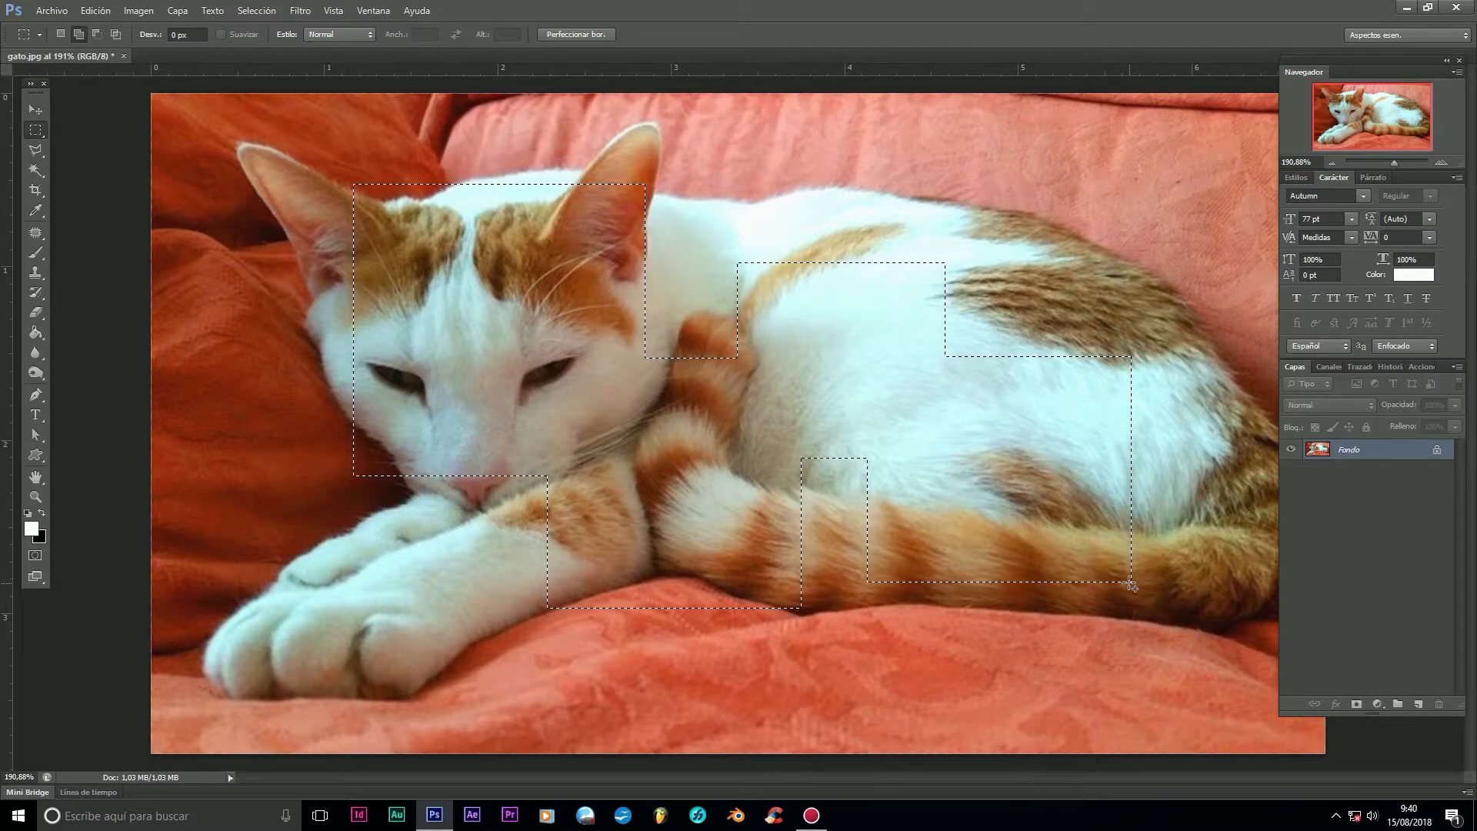
key(ctrl+d)
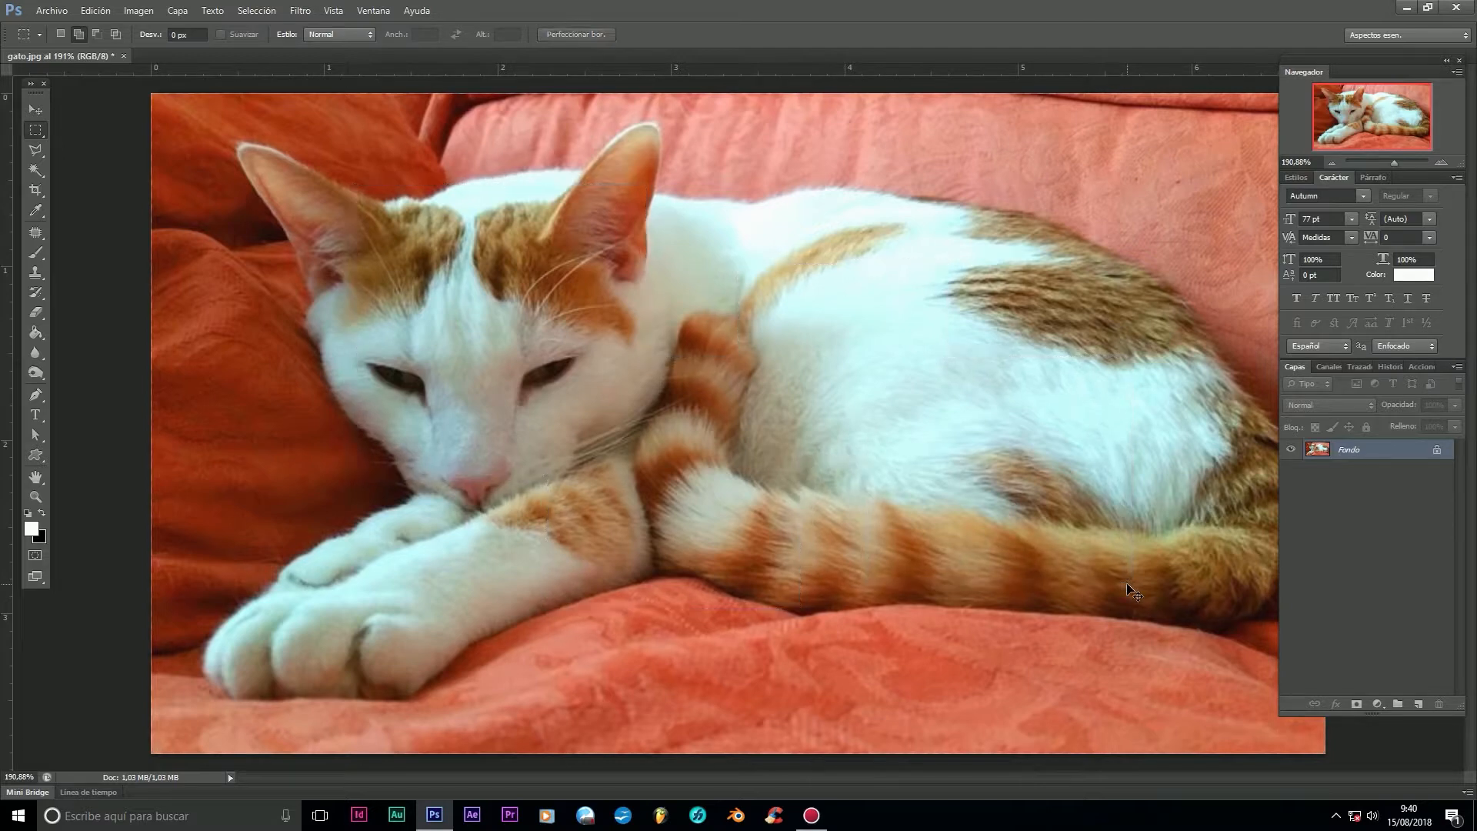
Step: In new-selection mode, select the cat's head and temporarily add three overlapping rectangles across its body and tail
click(61, 35)
drag(227, 133, 711, 488)
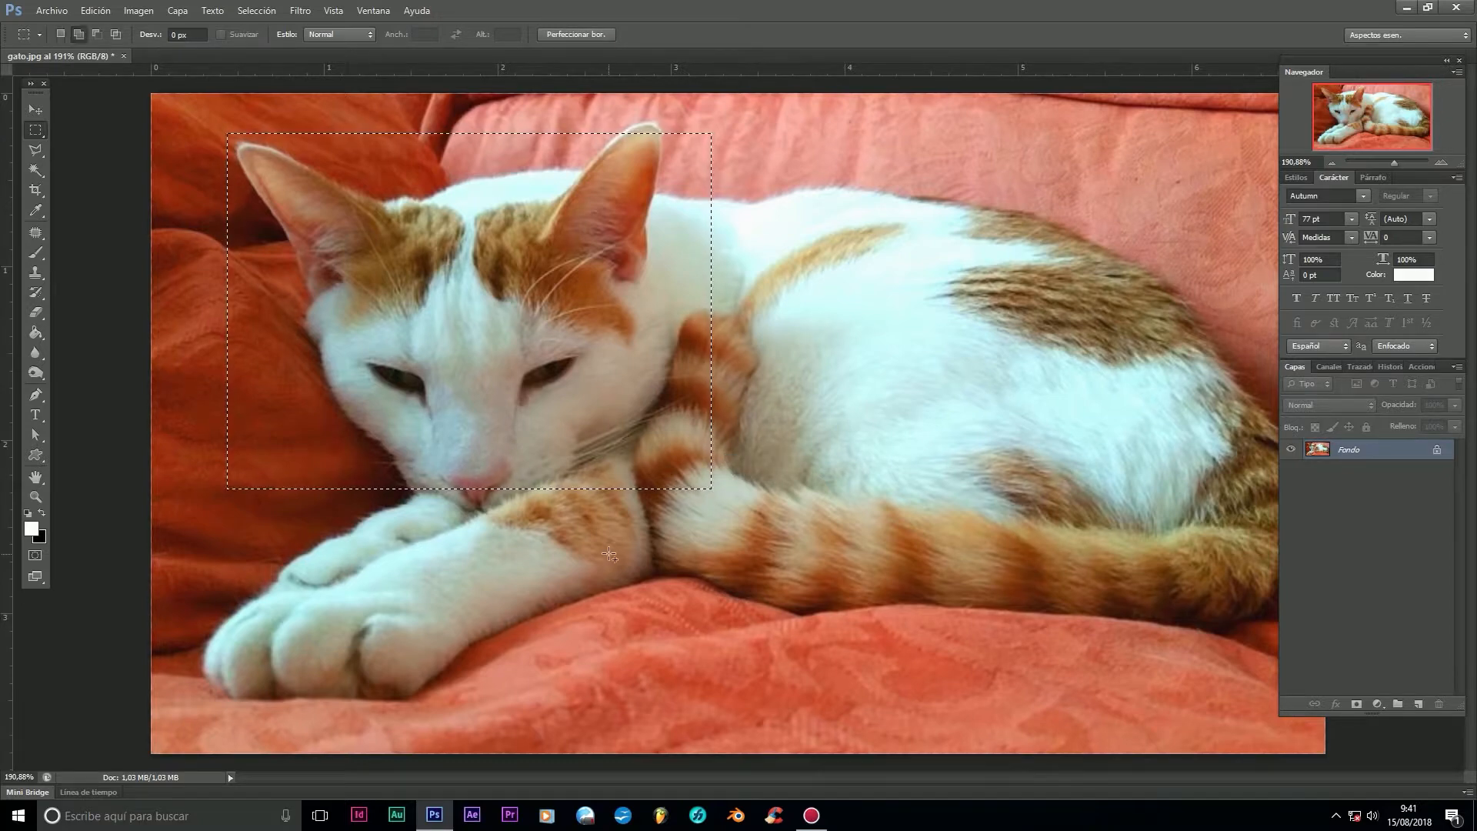
drag(541, 288, 946, 657)
drag(844, 191, 1184, 506)
drag(1044, 430, 1341, 645)
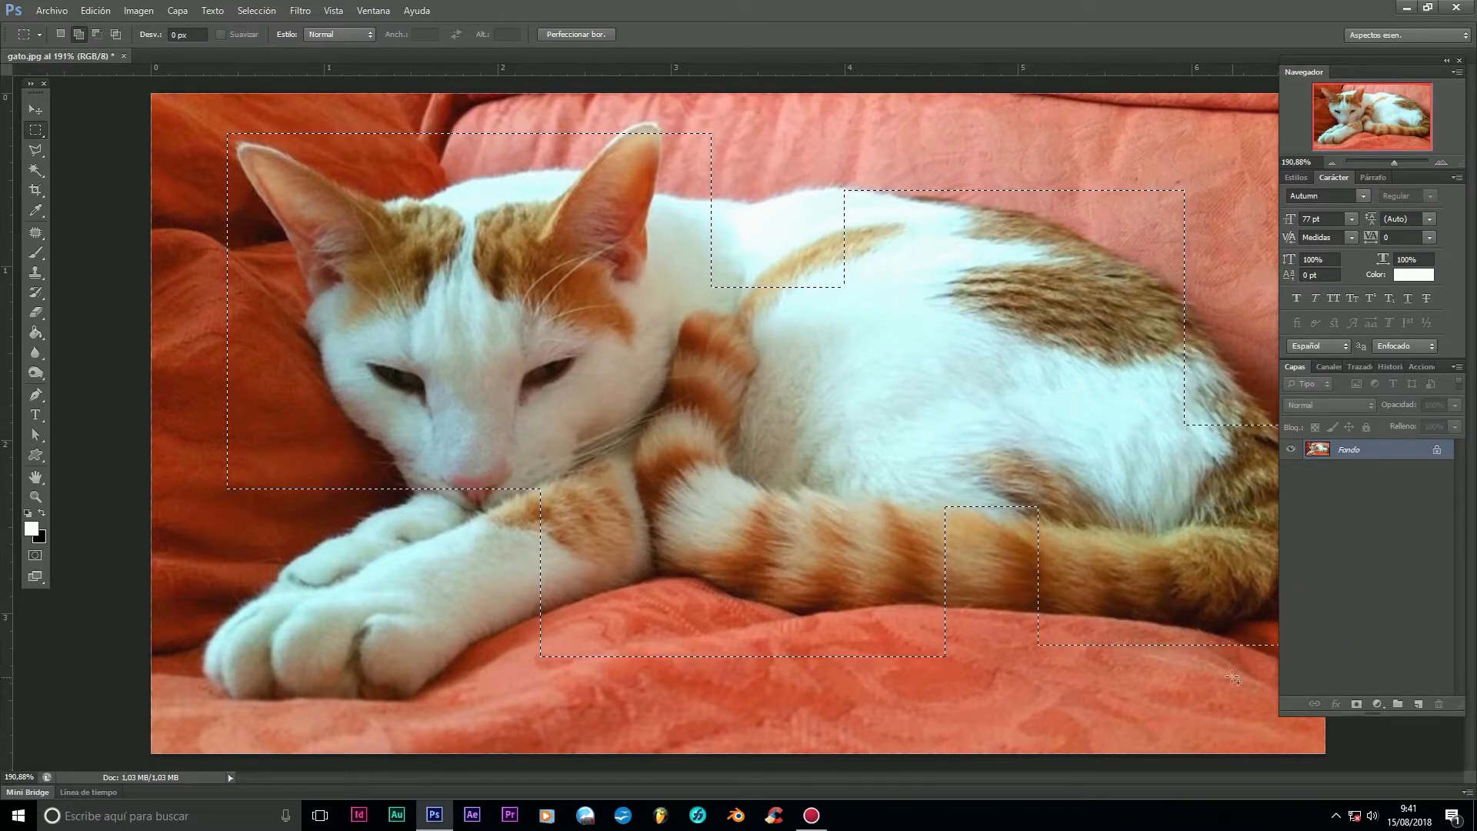
Step: Keep the marquee tool in new-selection mode and clear the combined selection
click(60, 34)
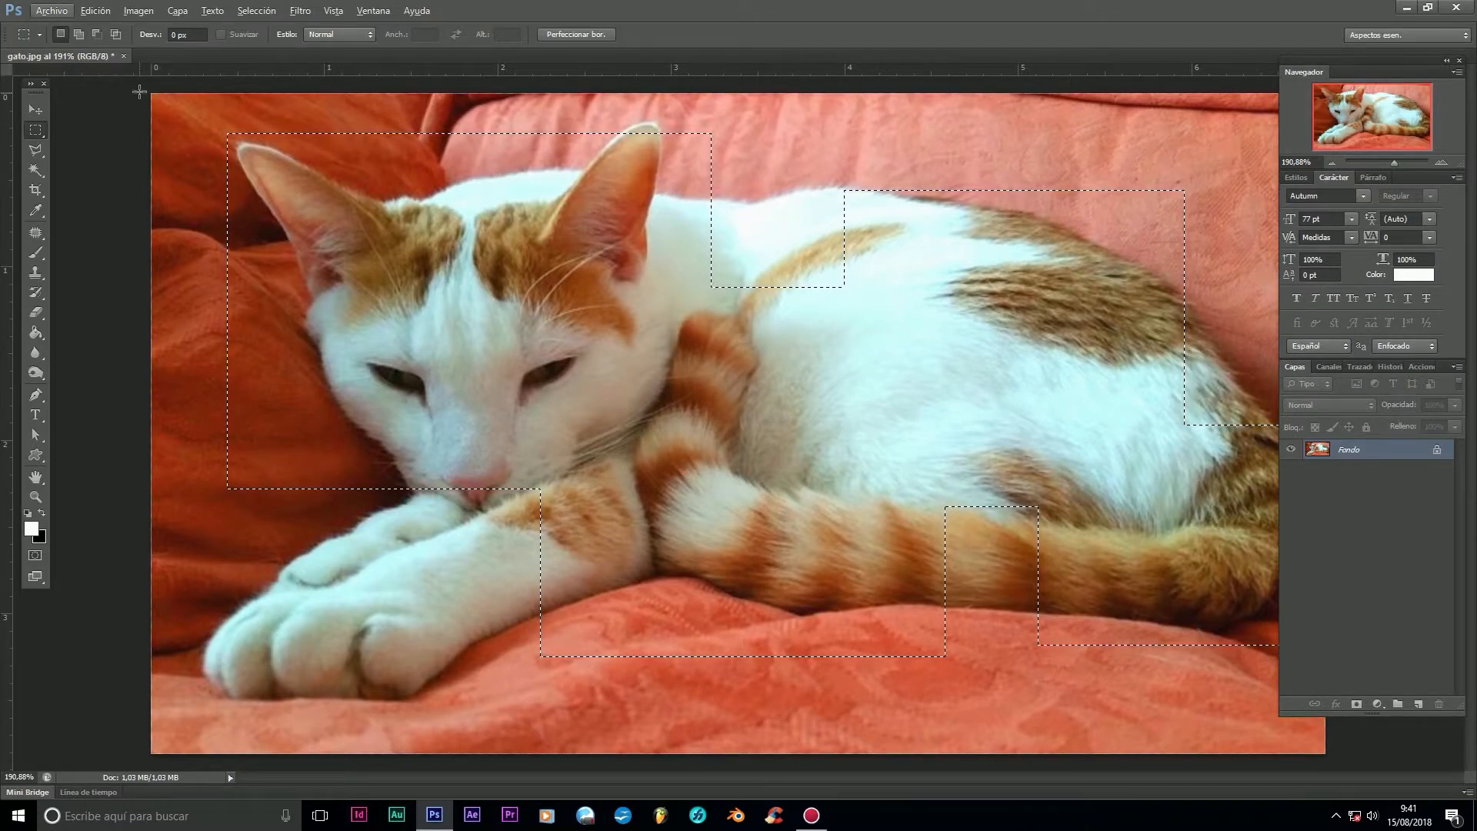
click(80, 34)
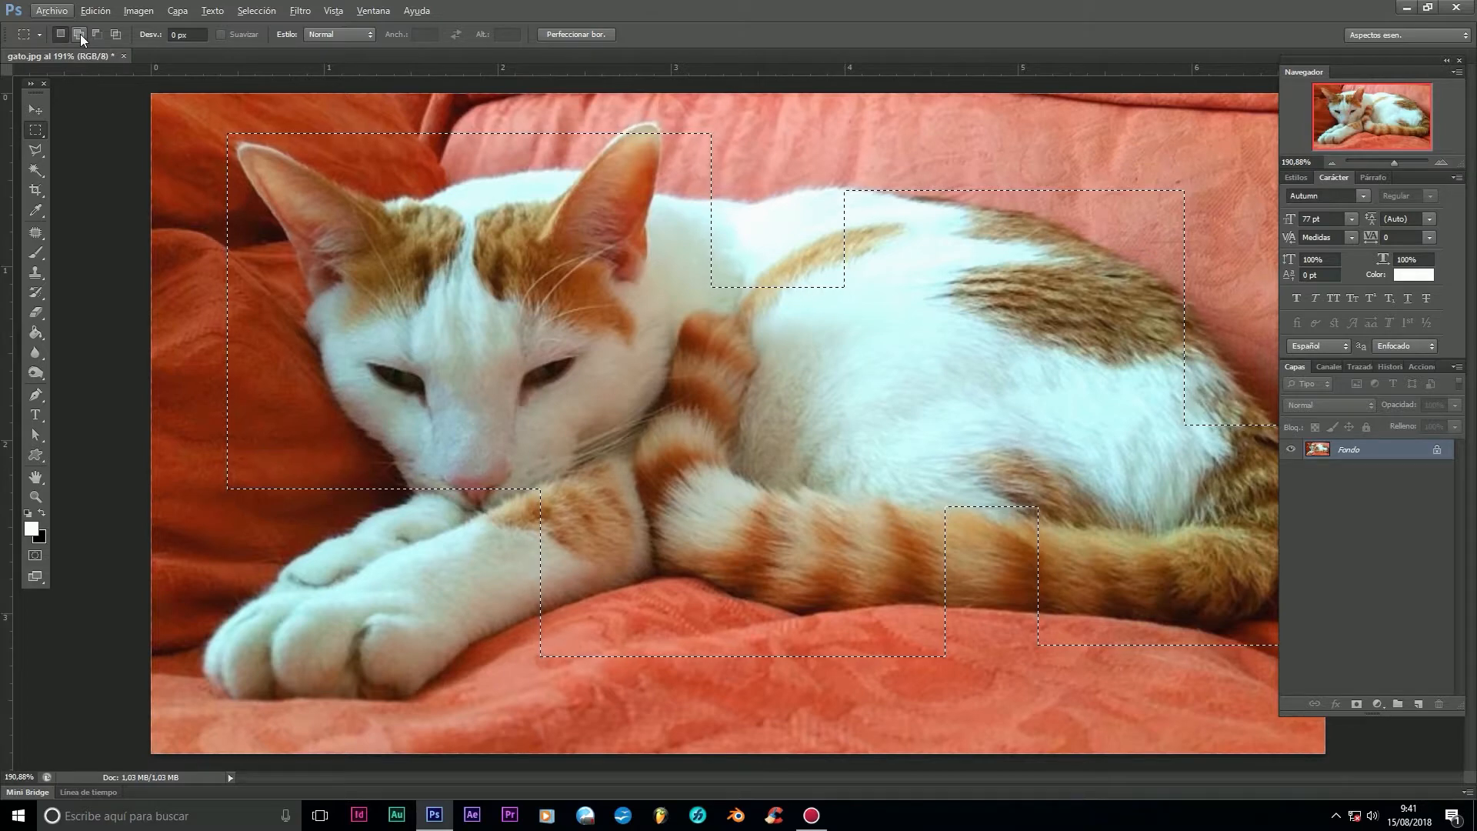
click(58, 34)
key(shift)
click(160, 134)
Step: Draw a rectangular selection around the cat's head, subtract two overlapping rectangles from its left side in subtract mode, and deselect it
drag(230, 132, 724, 629)
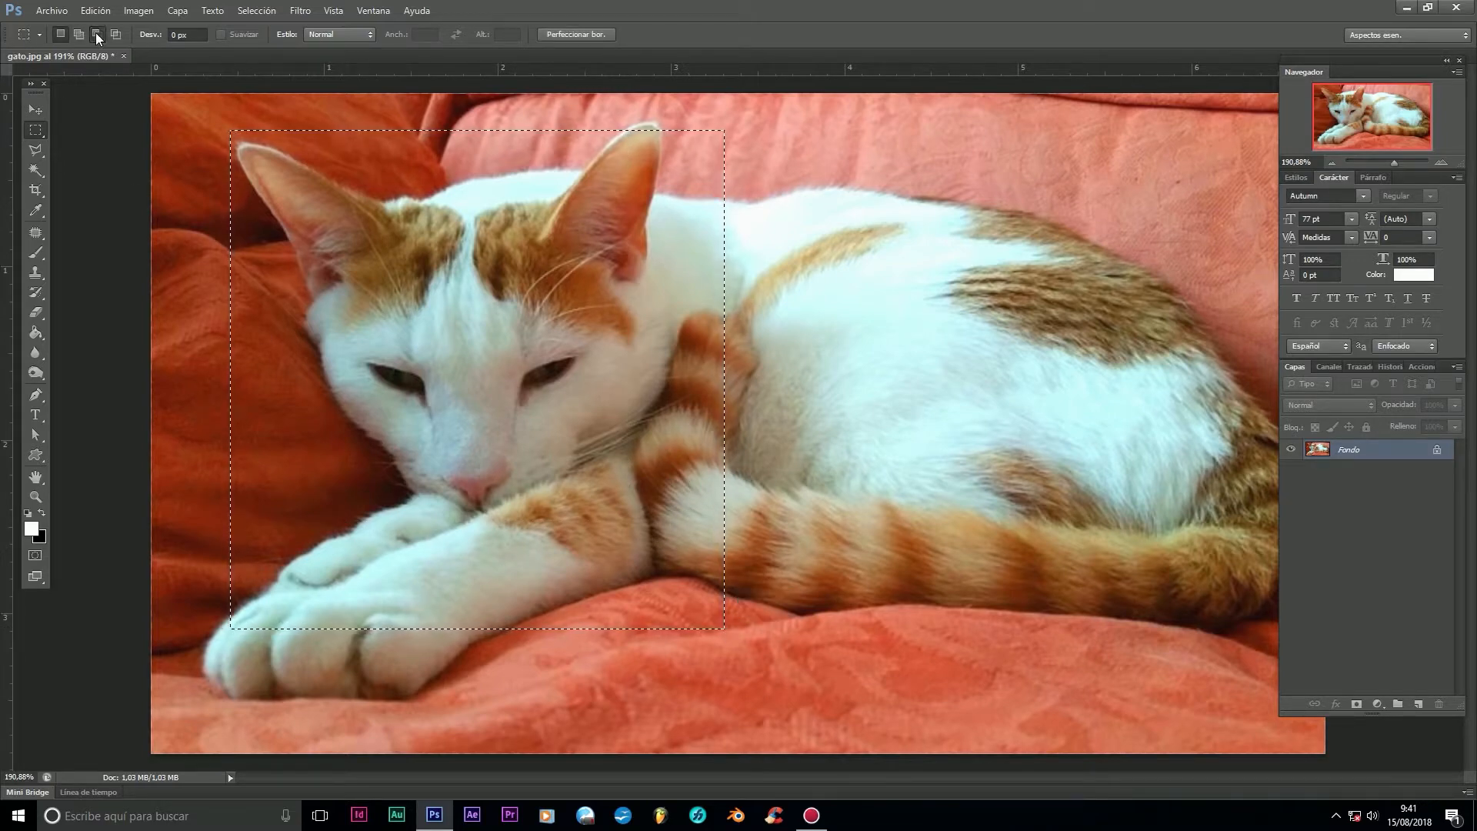
drag(230, 130, 536, 375)
drag(203, 302, 461, 561)
key(ctrl+d)
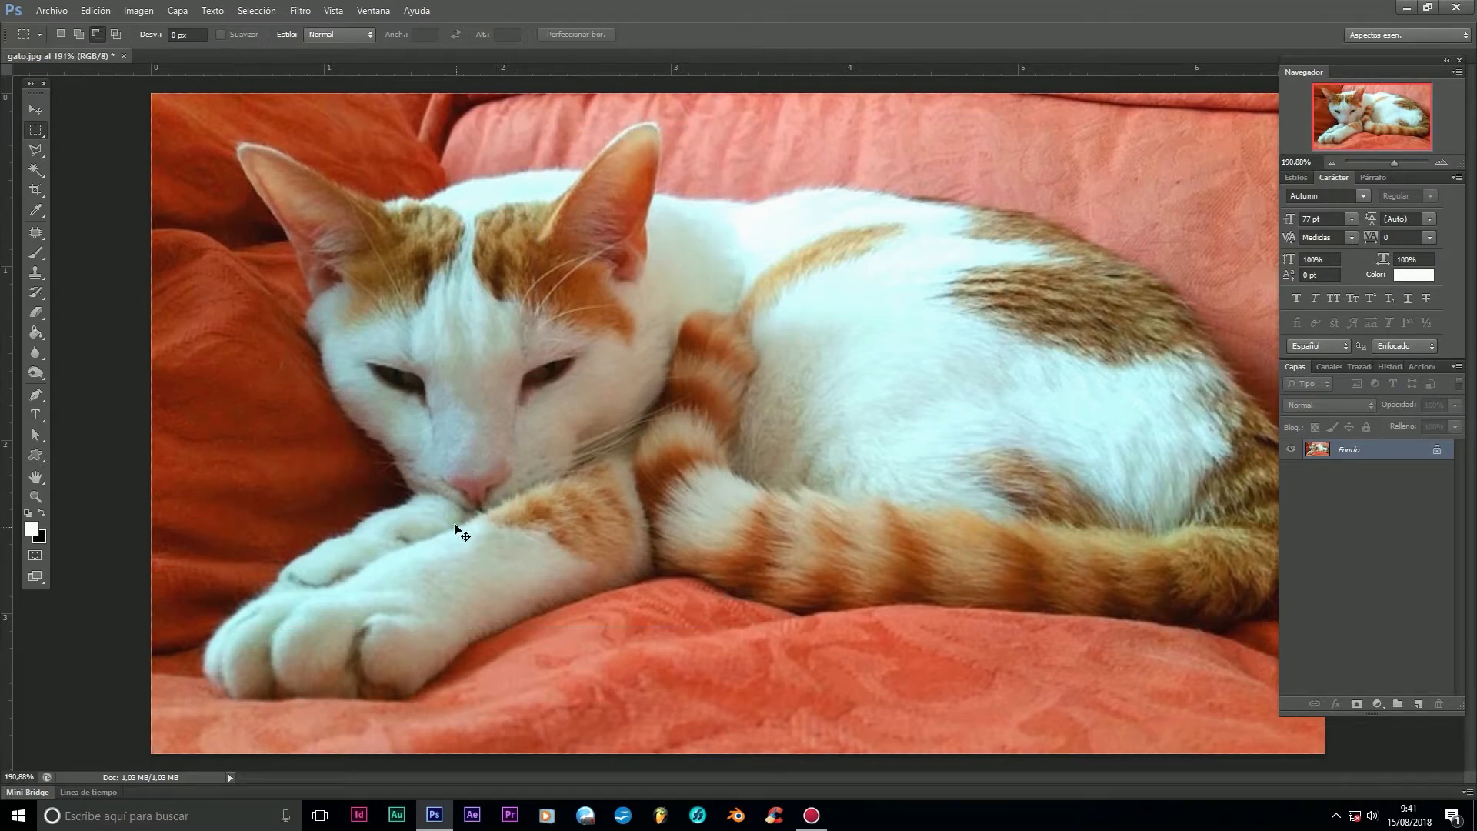
Step: Select a rectangle from the cat's face to mid-body and, from new-selection mode, temporarily subtract two rectangles from its upper-left corner
drag(328, 156, 907, 596)
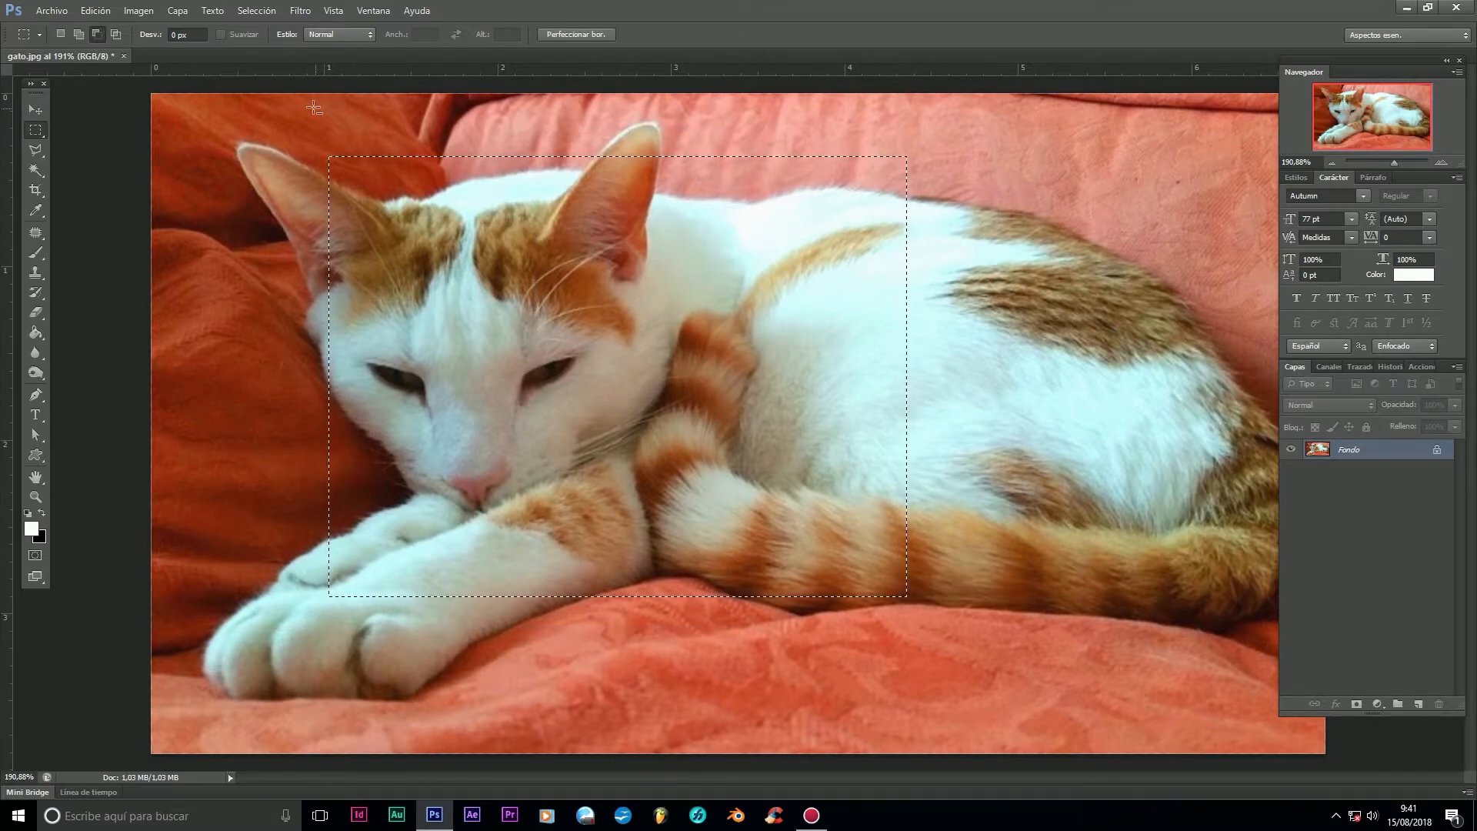
key(alt)
key(shift)
click(59, 34)
key(alt)
key(alt)
drag(308, 142, 498, 317)
key(alt)
drag(307, 262, 414, 424)
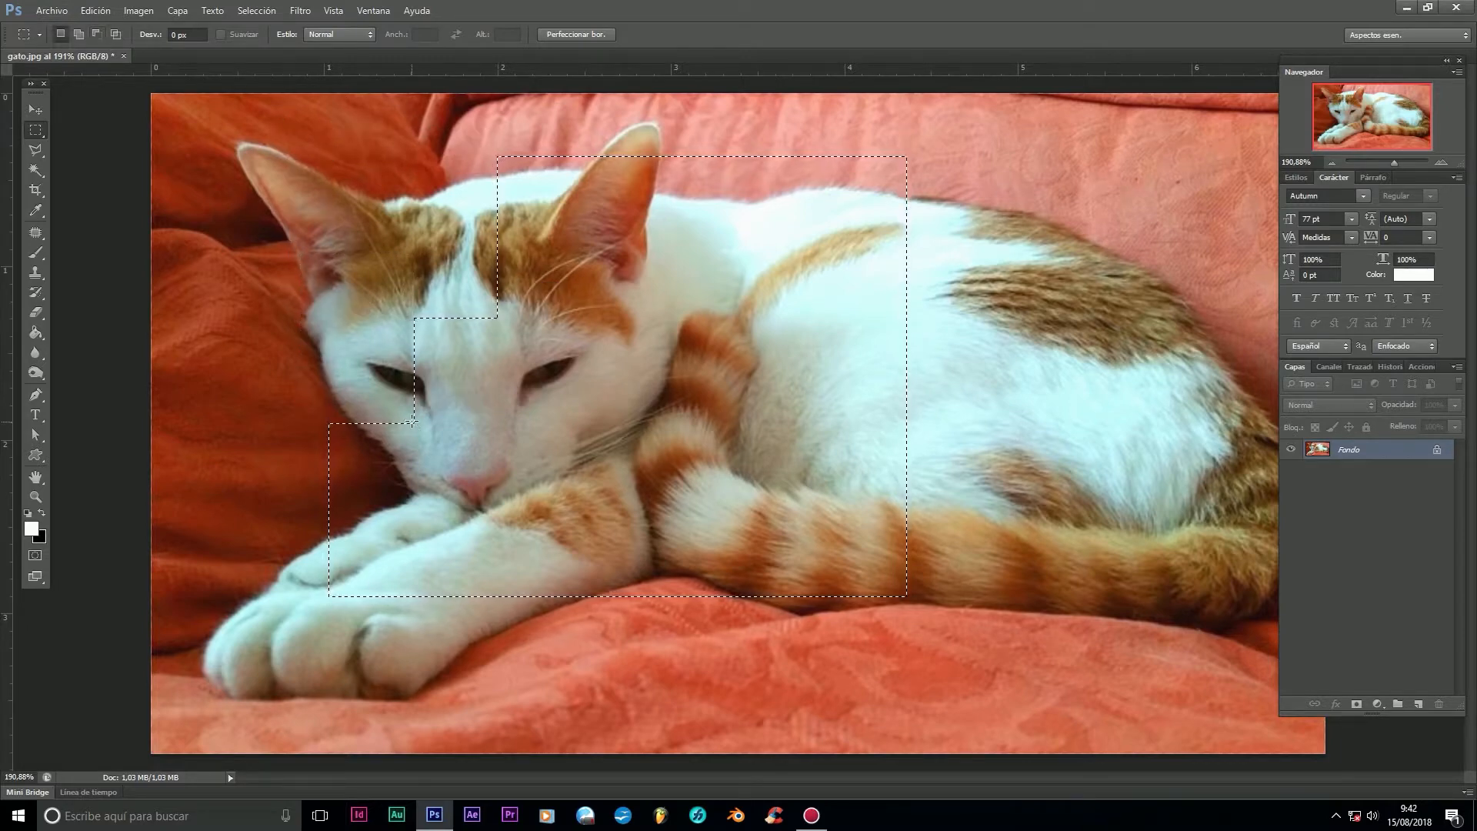
Step: Intersect the stepped selection with two overlapping rectangles over the cat's face and front leg, and clear the selection
key(alt)
key(shift)
key(alt)
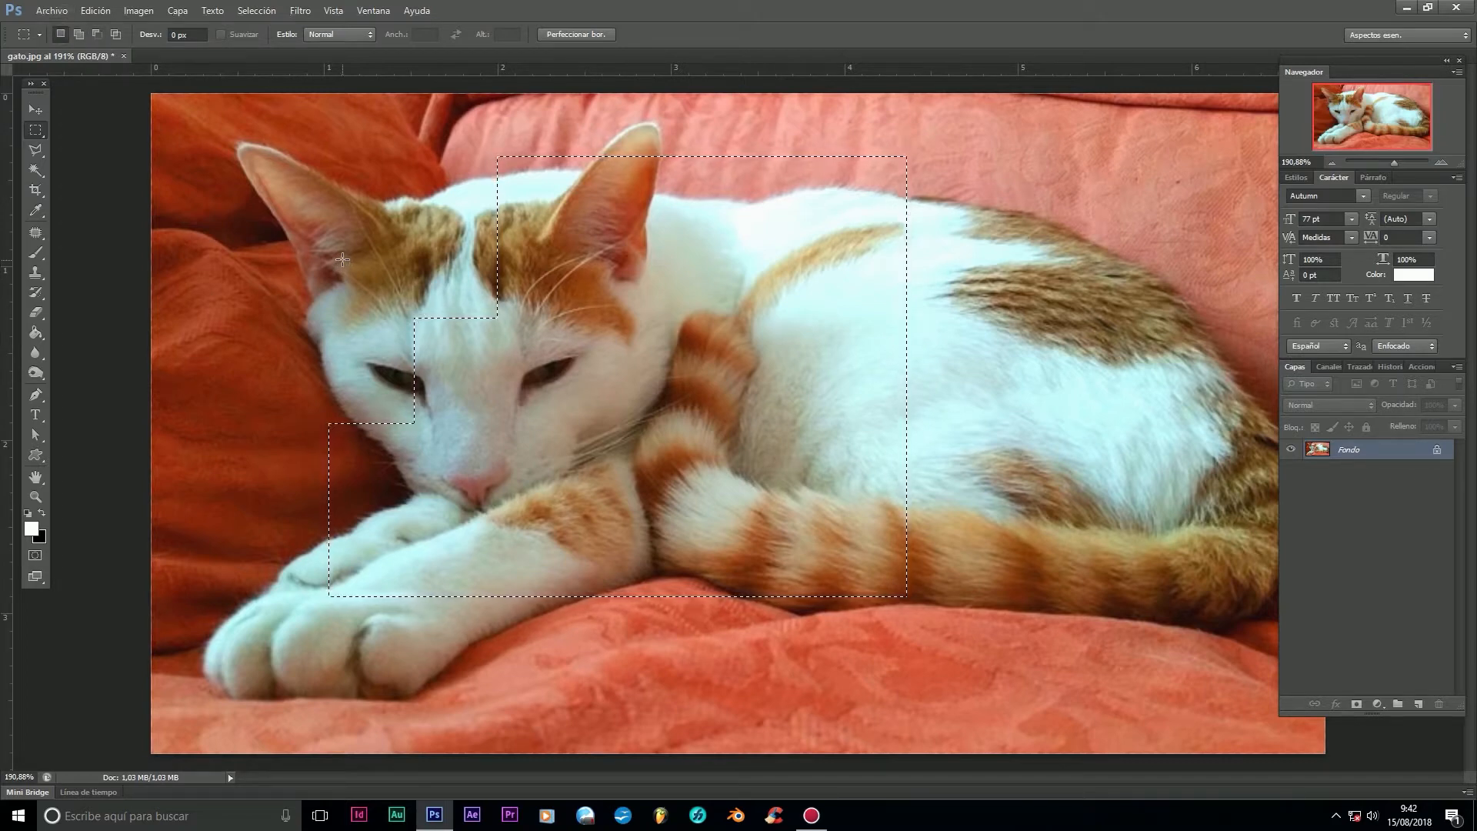
key(alt)
key(shift+alt)
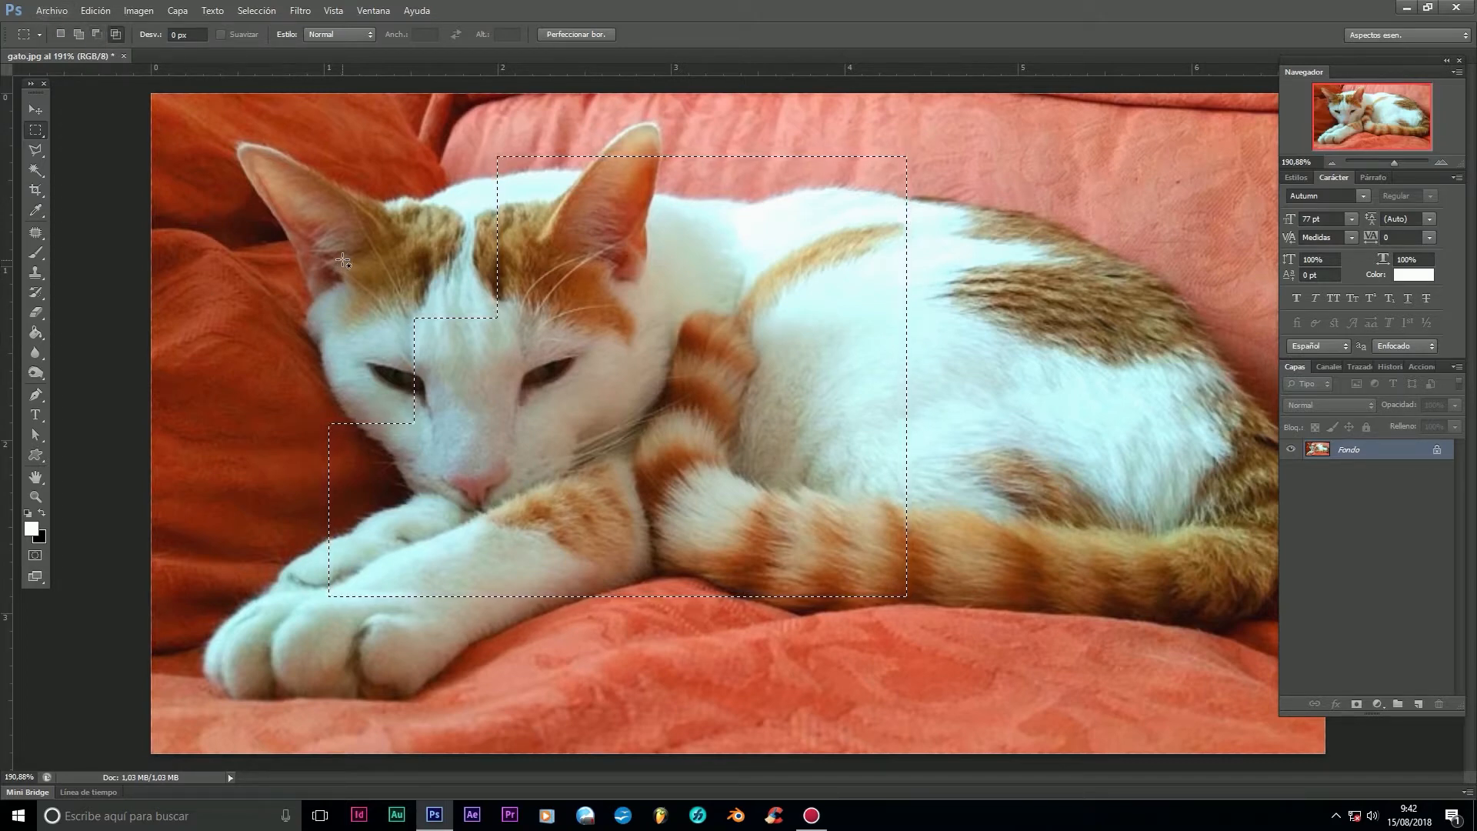
key(shift)
key(shift+alt)
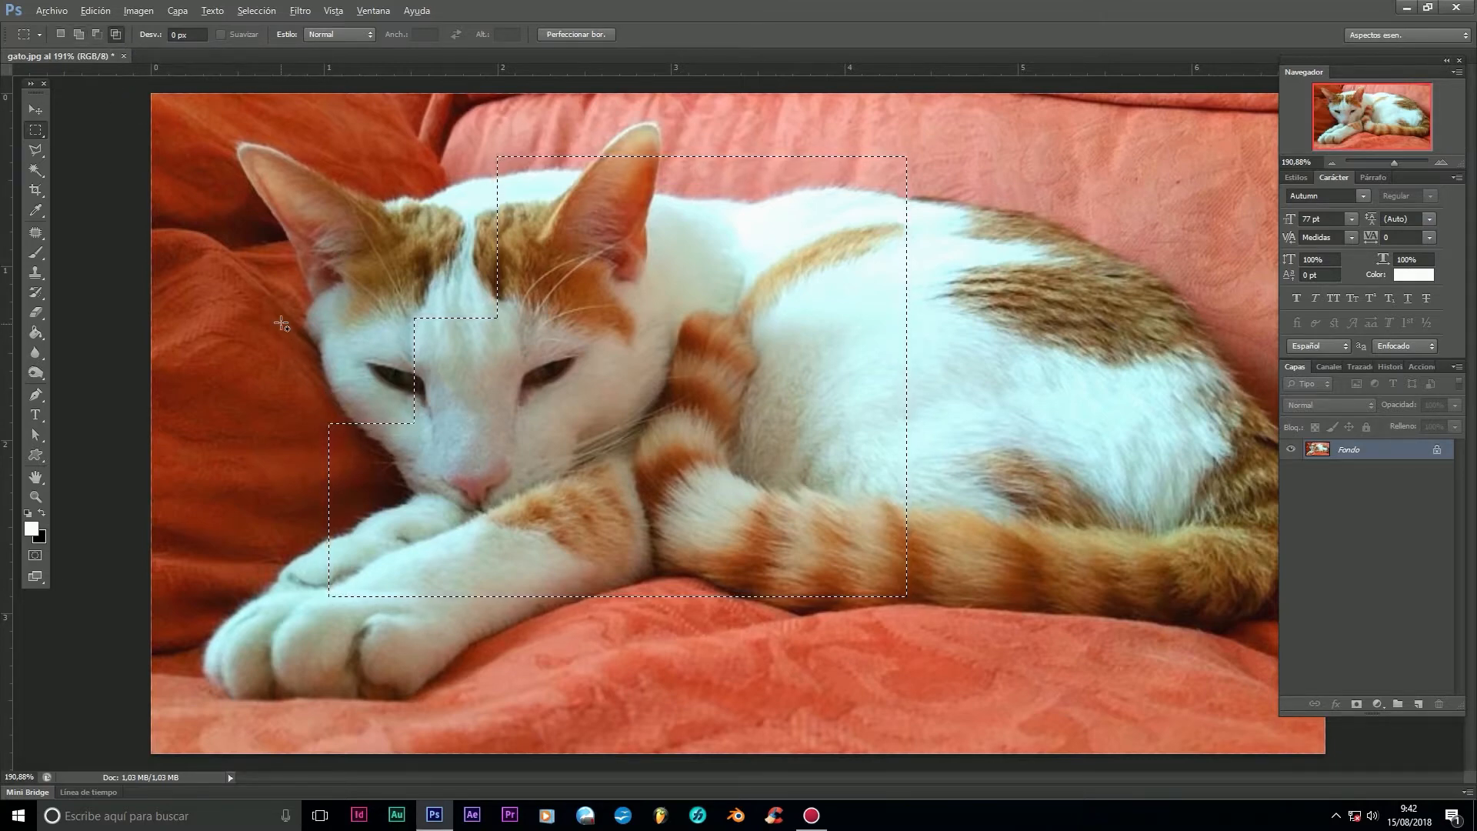
drag(285, 233, 660, 561)
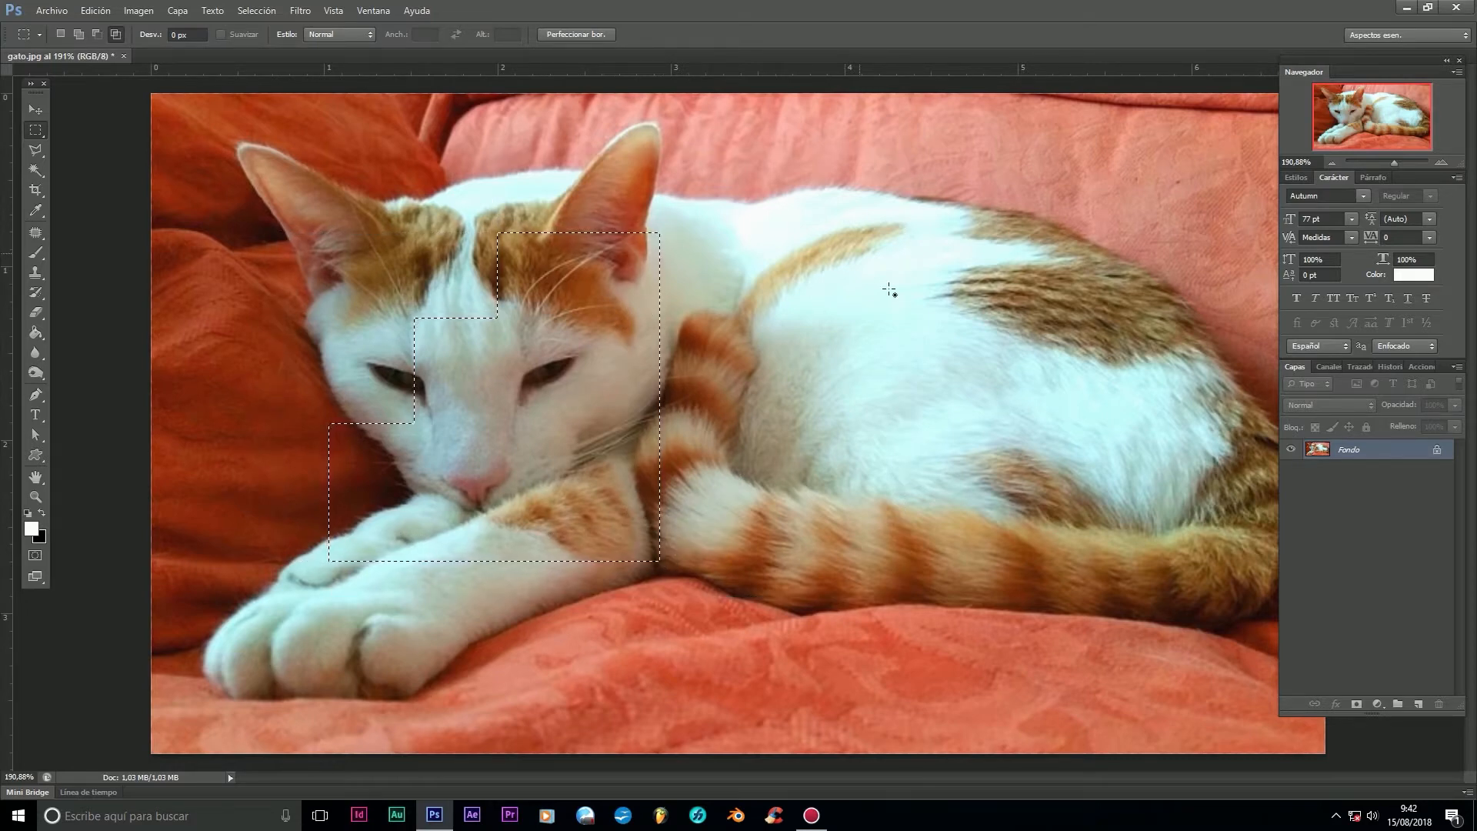
drag(818, 348, 520, 687)
click(533, 510)
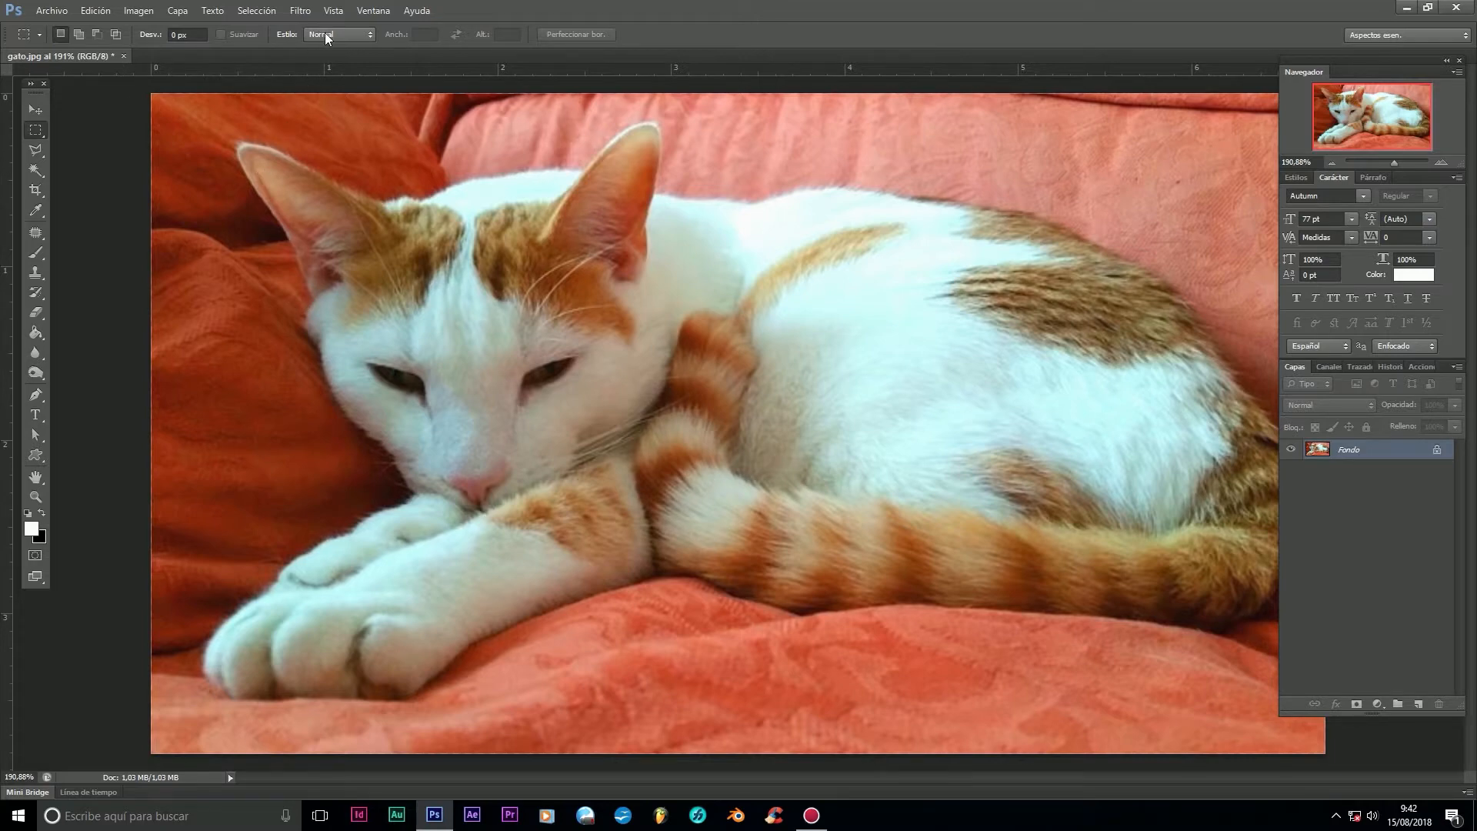
Step: With the Normal marquee style, draw freely proportioned rectangular selections over the cat's head and body, clearing each one
drag(247, 139, 726, 584)
click(617, 290)
drag(527, 259, 1055, 513)
click(871, 410)
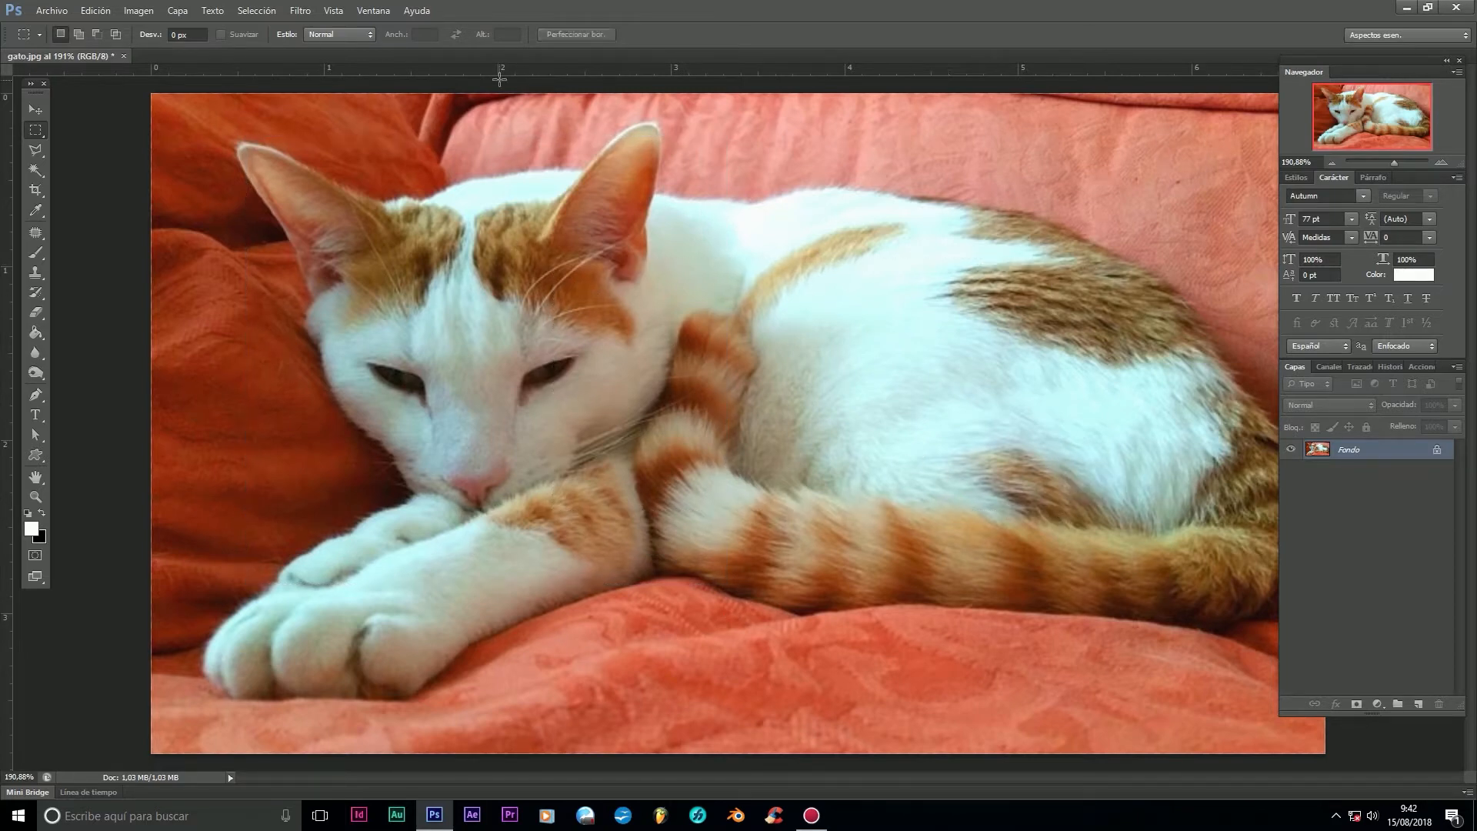
Step: Set the marquee style to Proporción fija with width 2 and height 1, and draw a selection over the cat's left ear and forehead
click(367, 34)
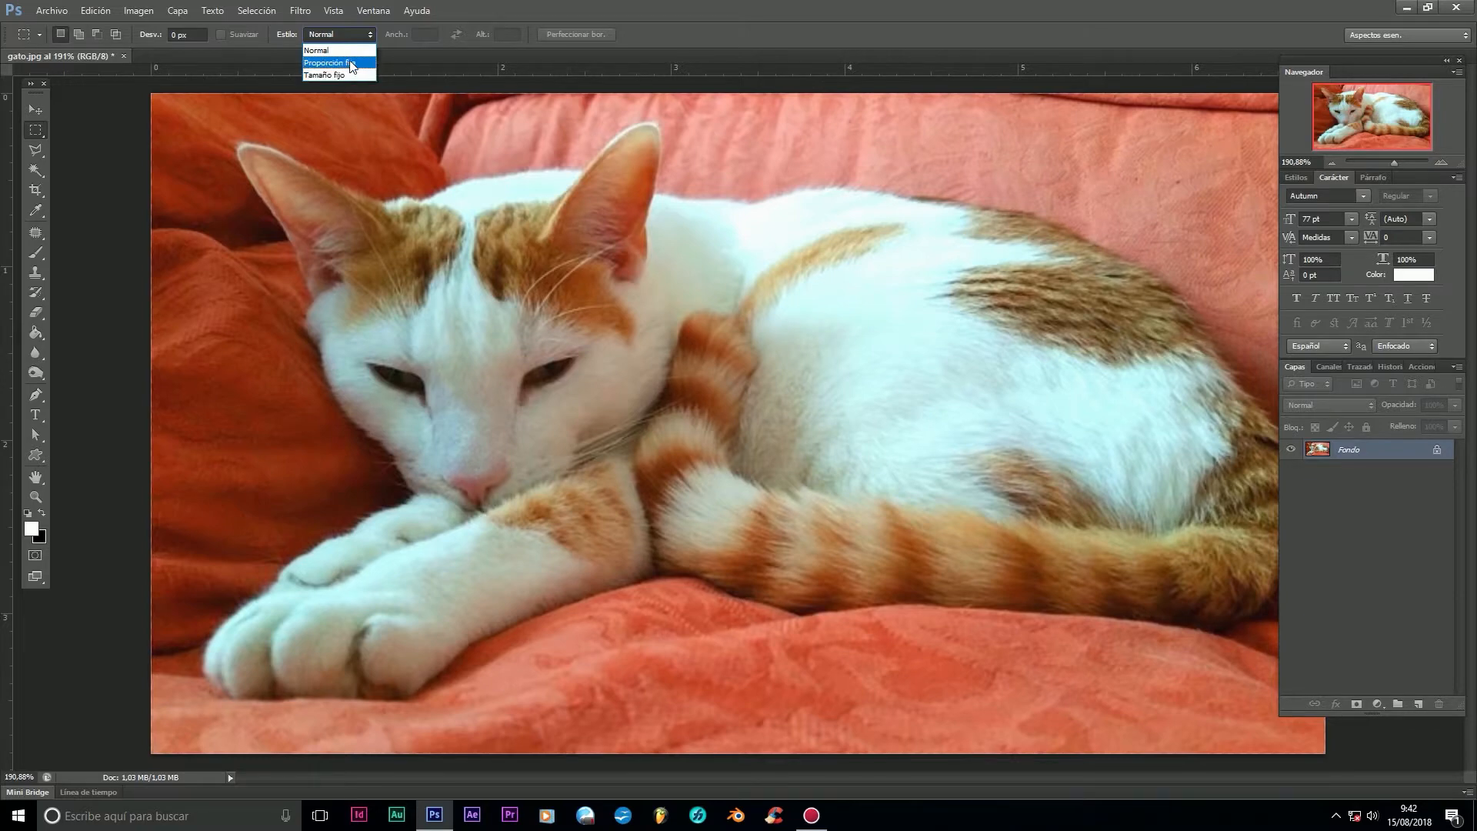
click(349, 61)
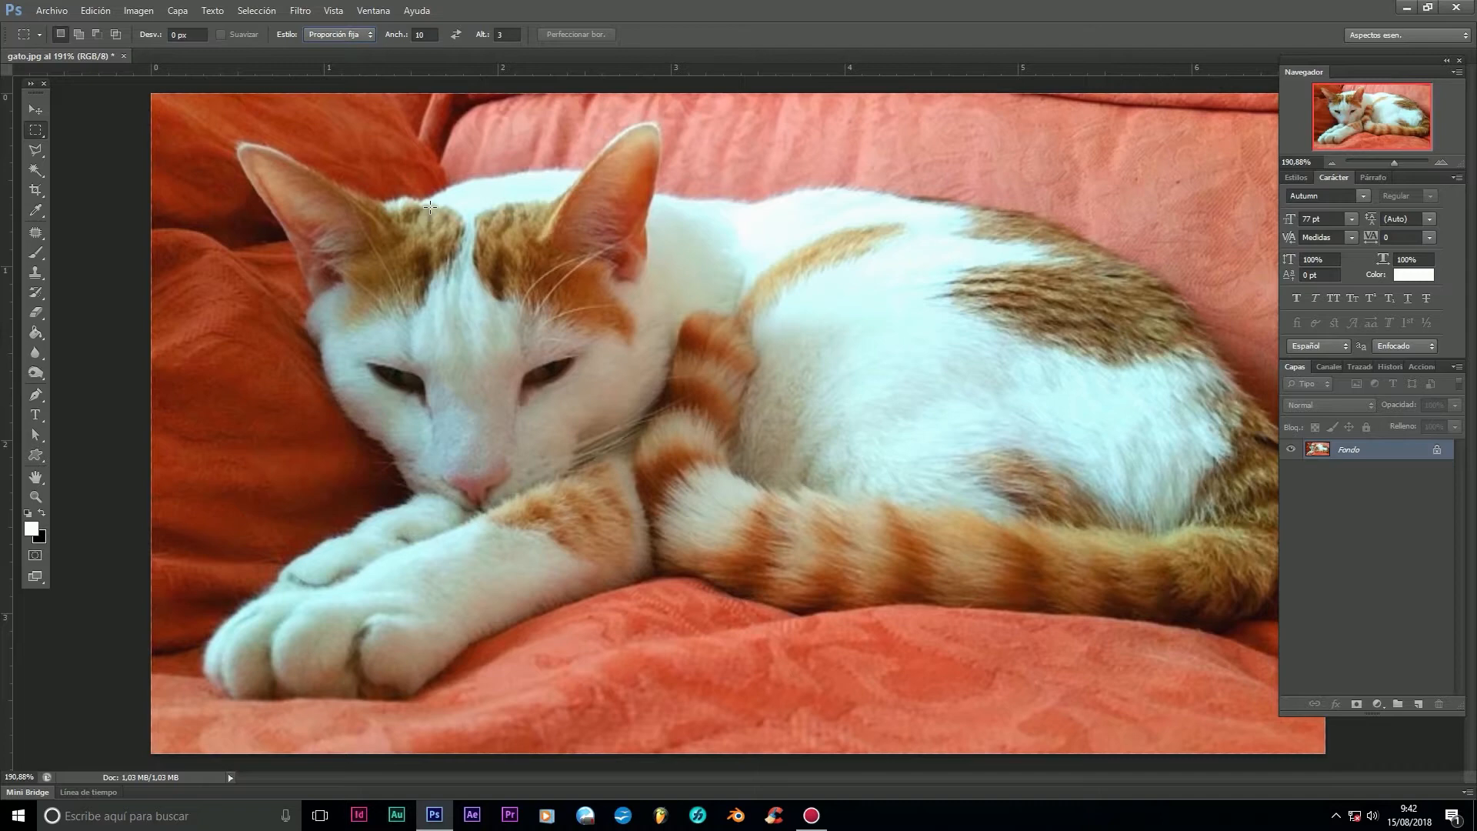
drag(436, 37, 382, 39)
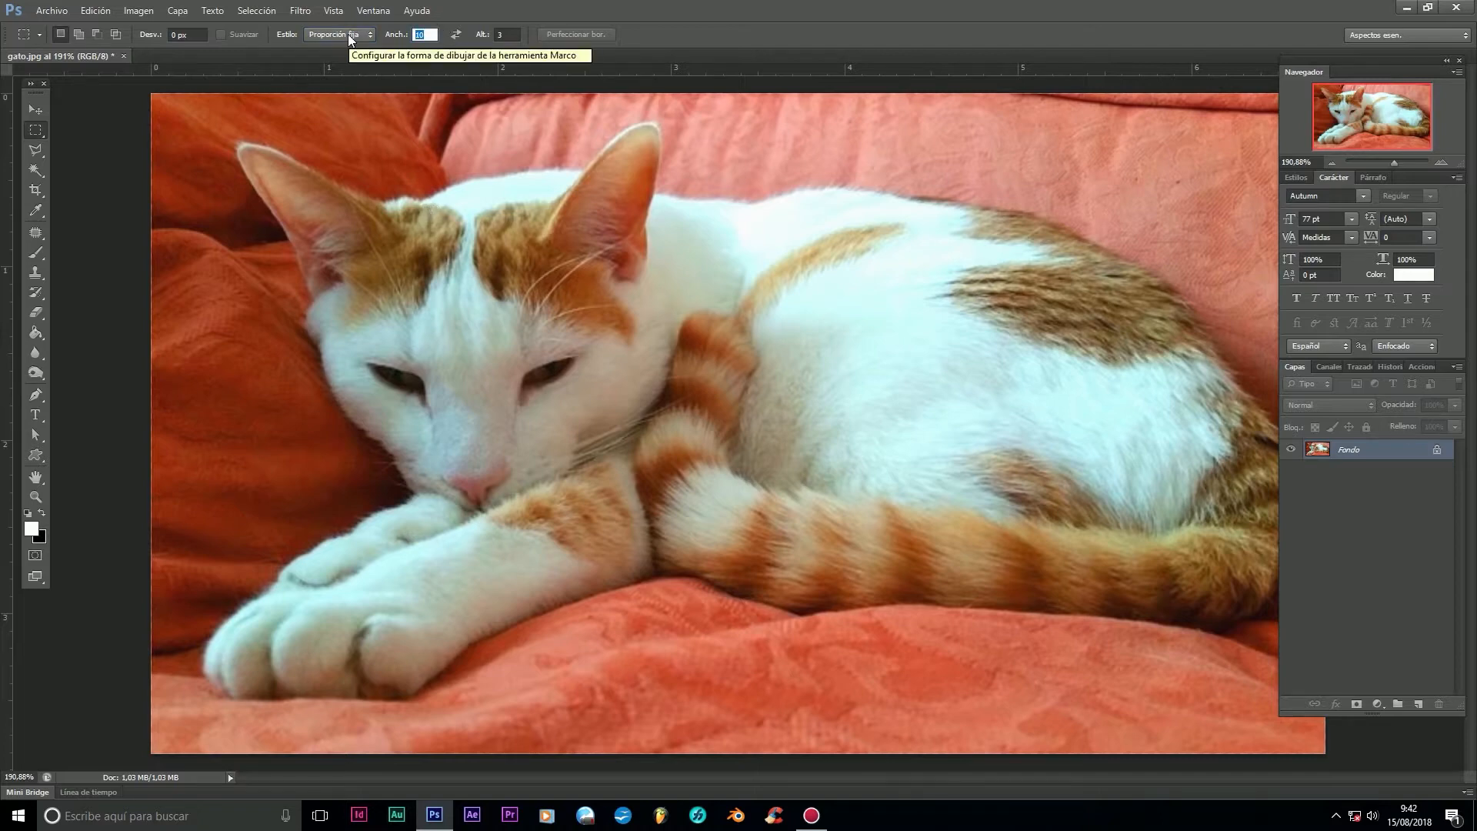
text(2)
key(Tab)
text(1)
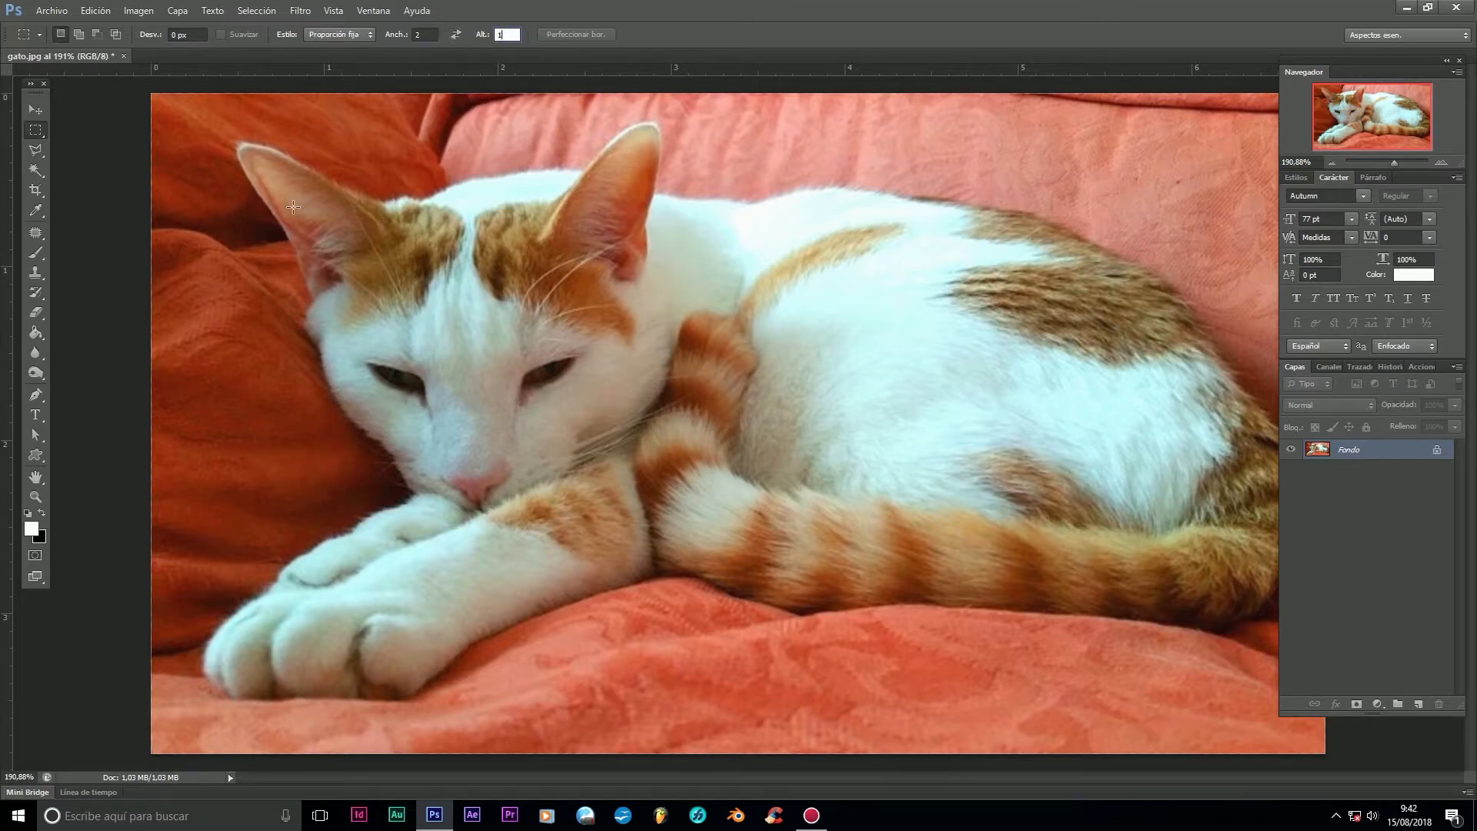
drag(240, 160, 494, 531)
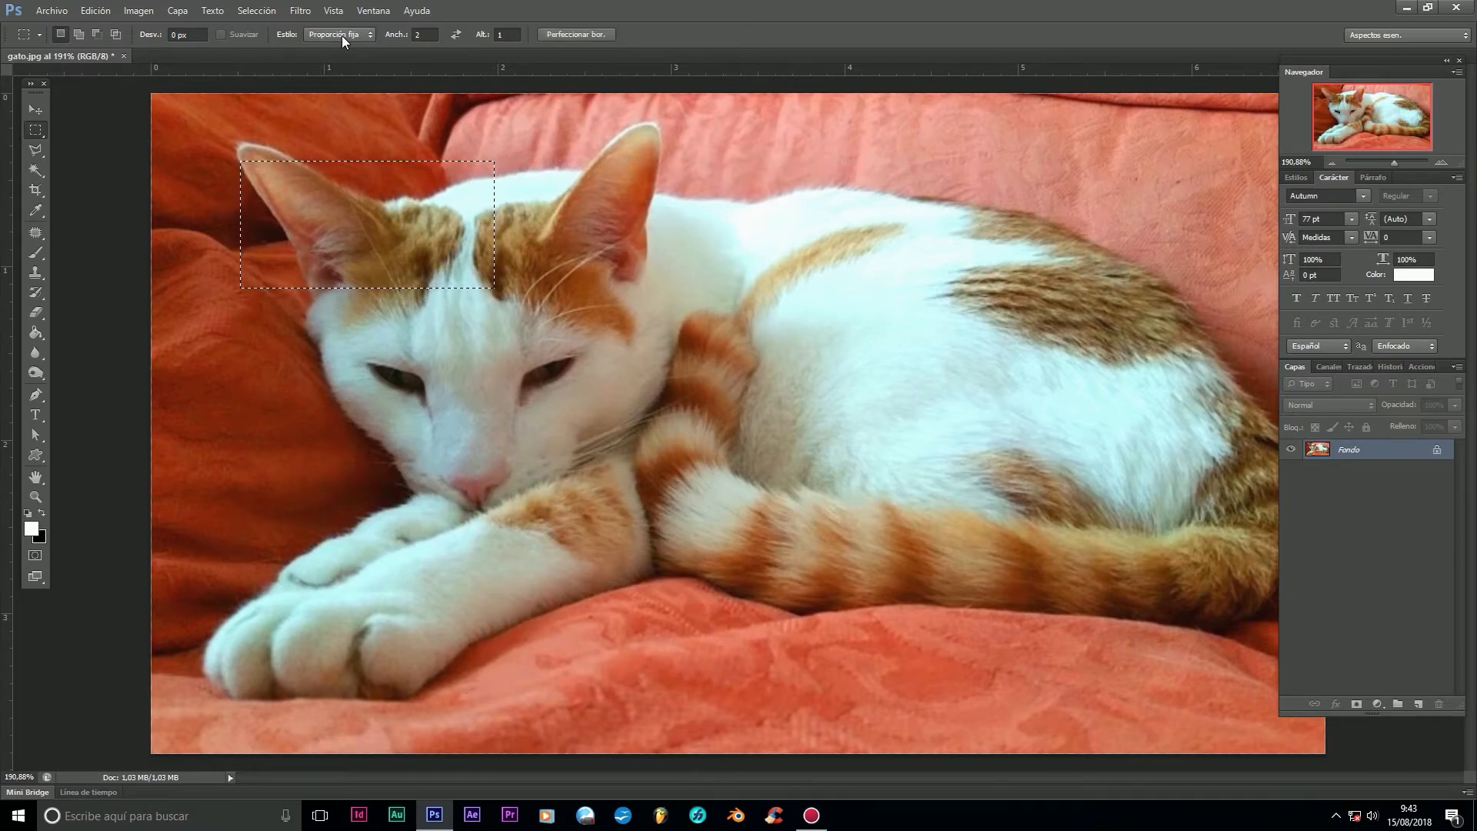
Step: Clear the selection, set the marquee's width ratio to 1, and draw and deselect a square selection over the cat's head
key(ctrl+d)
click(431, 33)
text(1)
key(Return)
drag(329, 141, 514, 478)
key(ctrl+d)
Step: Set the marquee style to Tamaño fijo with width and height of 1000 px, and place the fixed-size selection on the photo
click(347, 34)
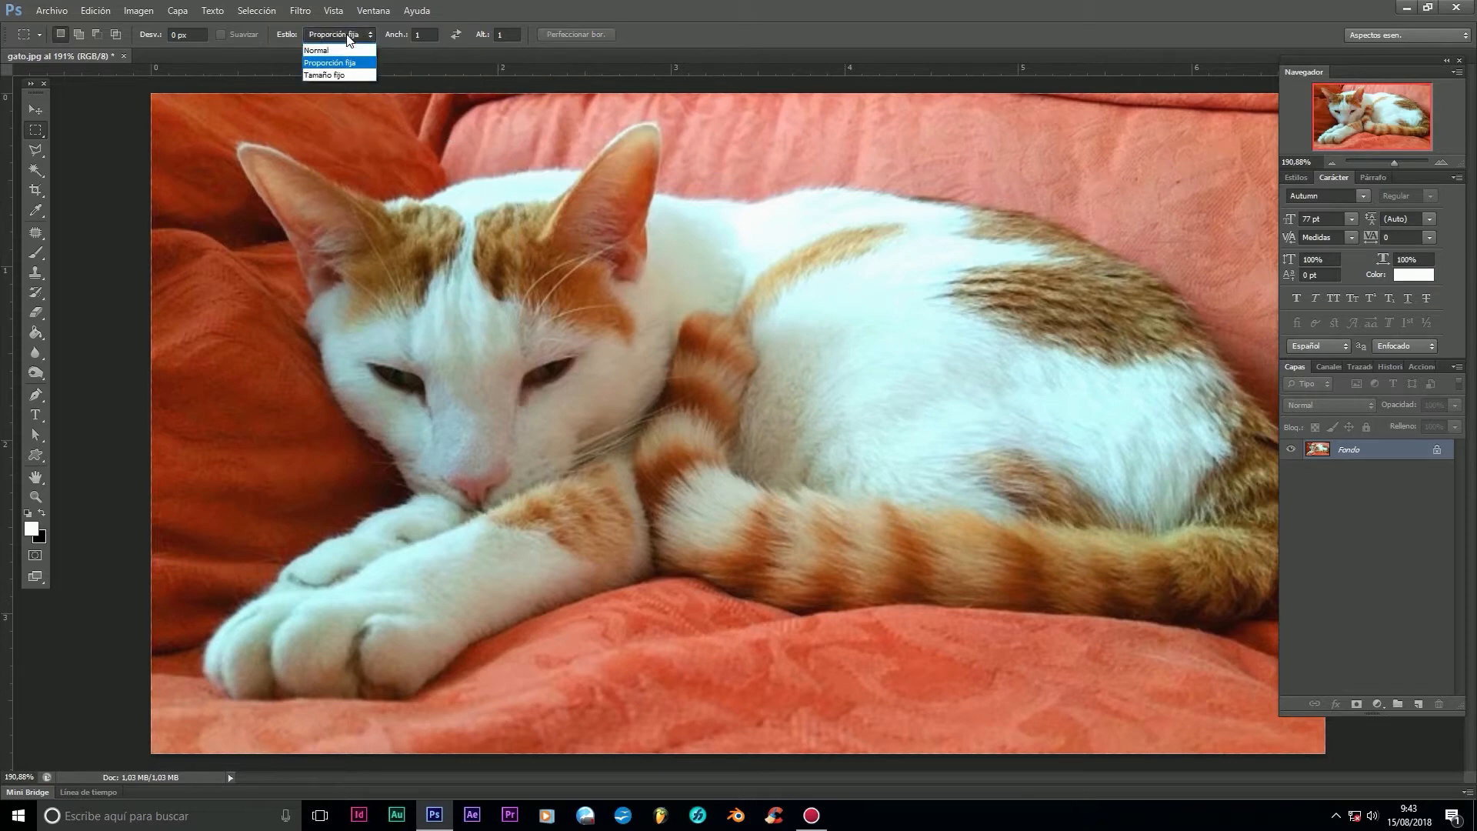
click(338, 75)
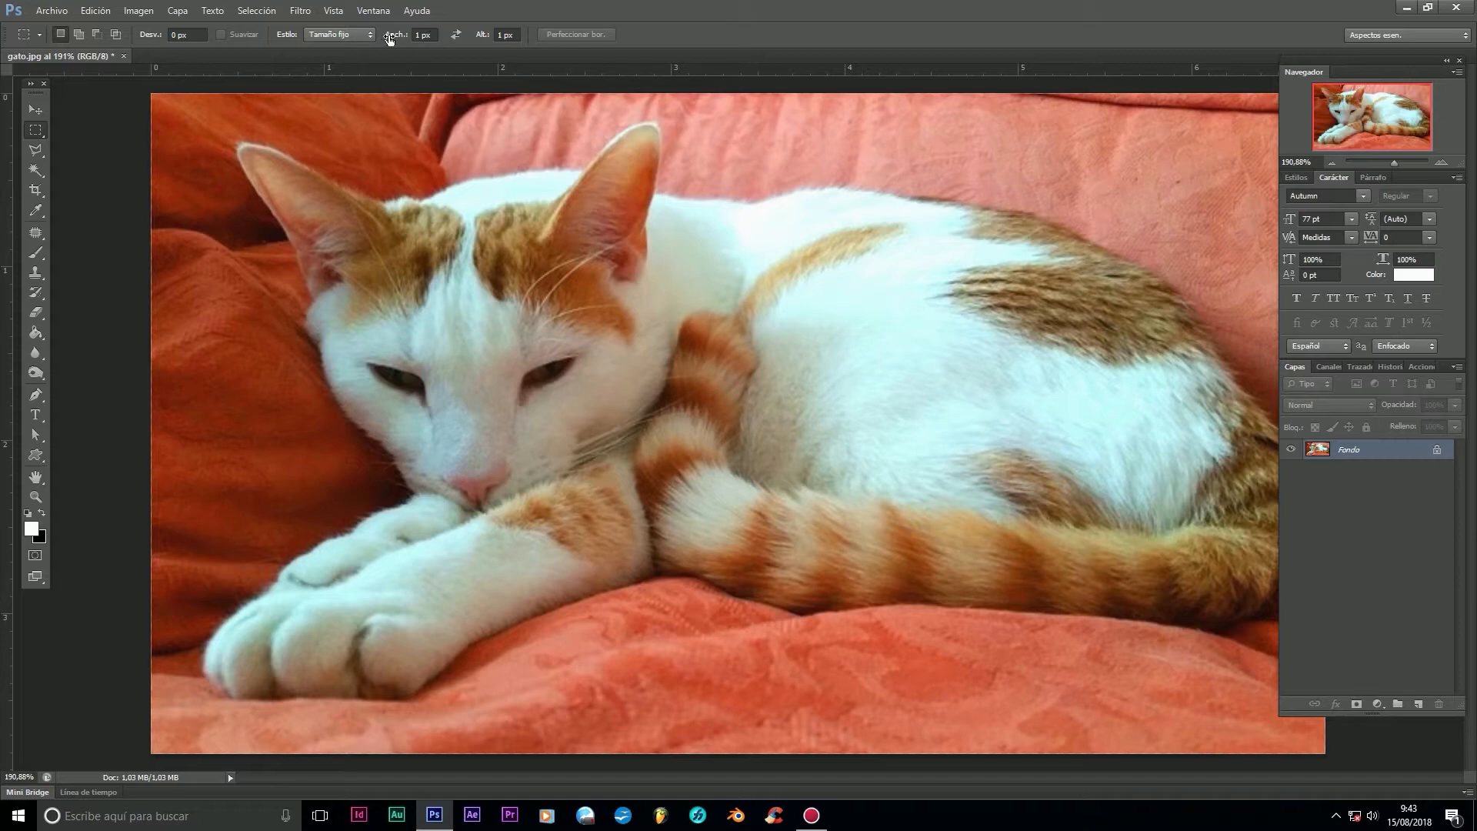
click(415, 35)
text(1000)
key(Tab)
text(1000)
key(Tab)
click(451, 341)
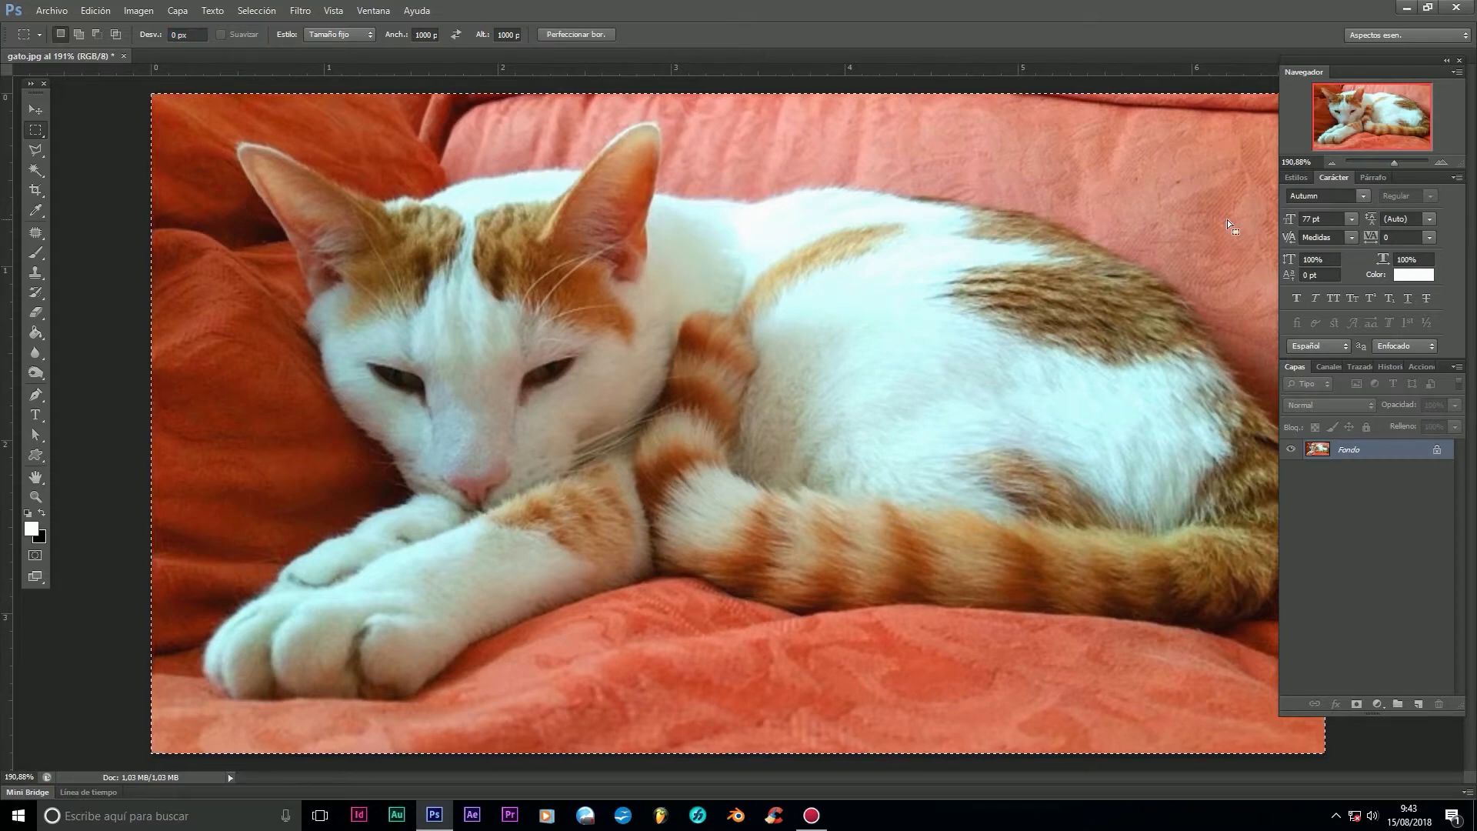
Step: Check the photo's pixel dimensions in the Image Size settings and close them without changes
click(1330, 164)
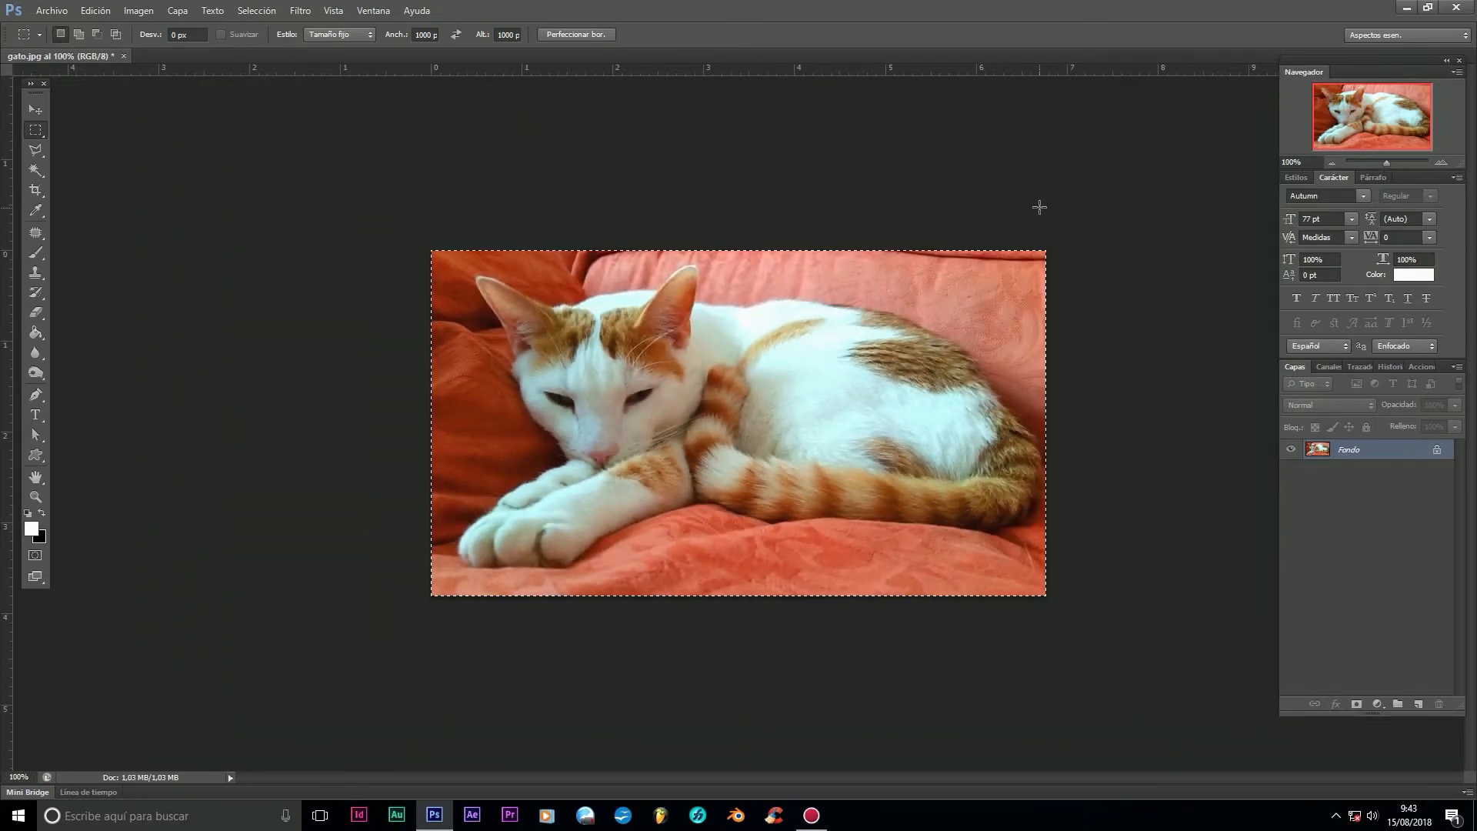
key(alt+i)
key(i)
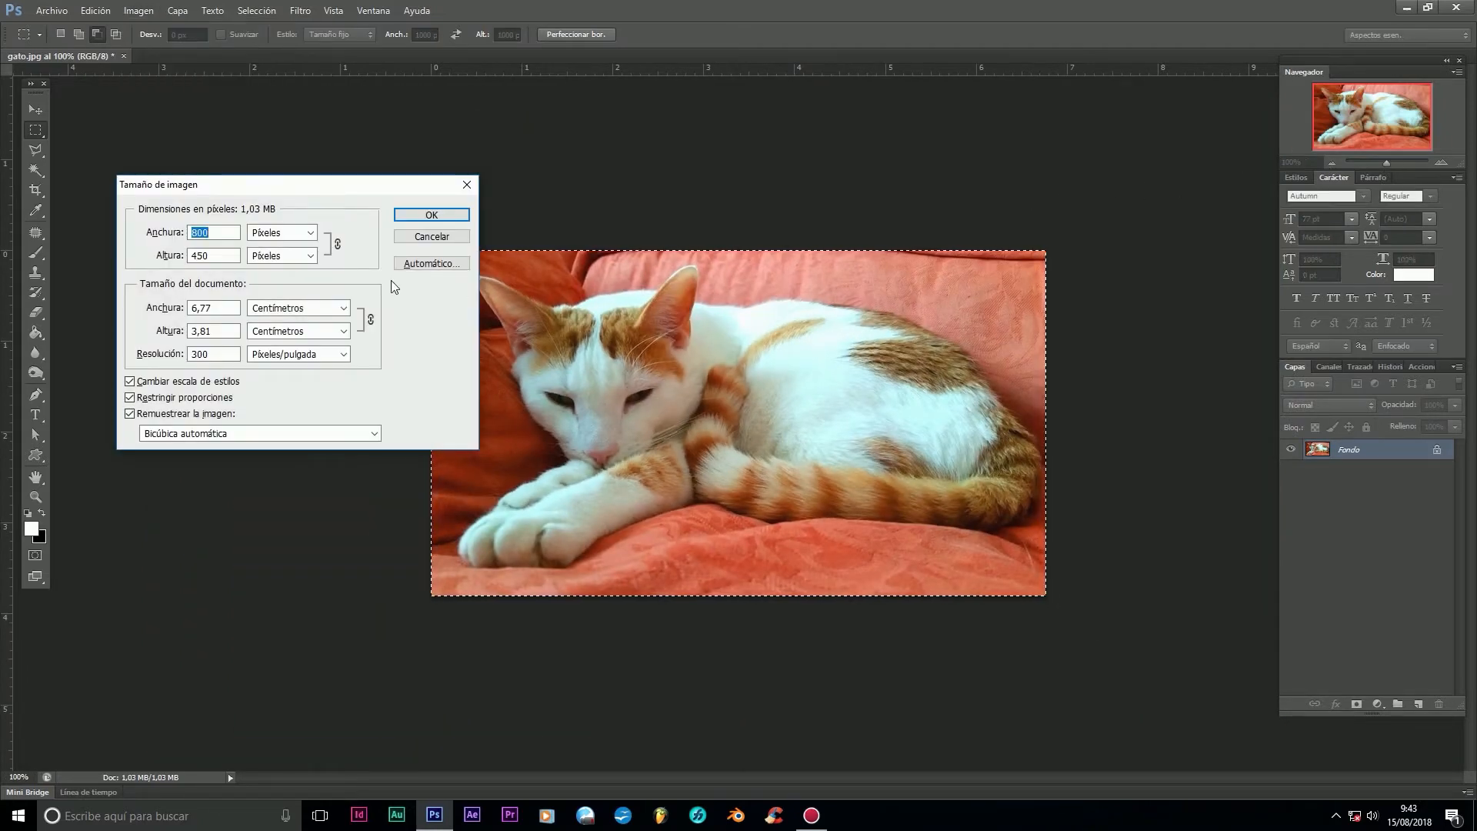
click(450, 235)
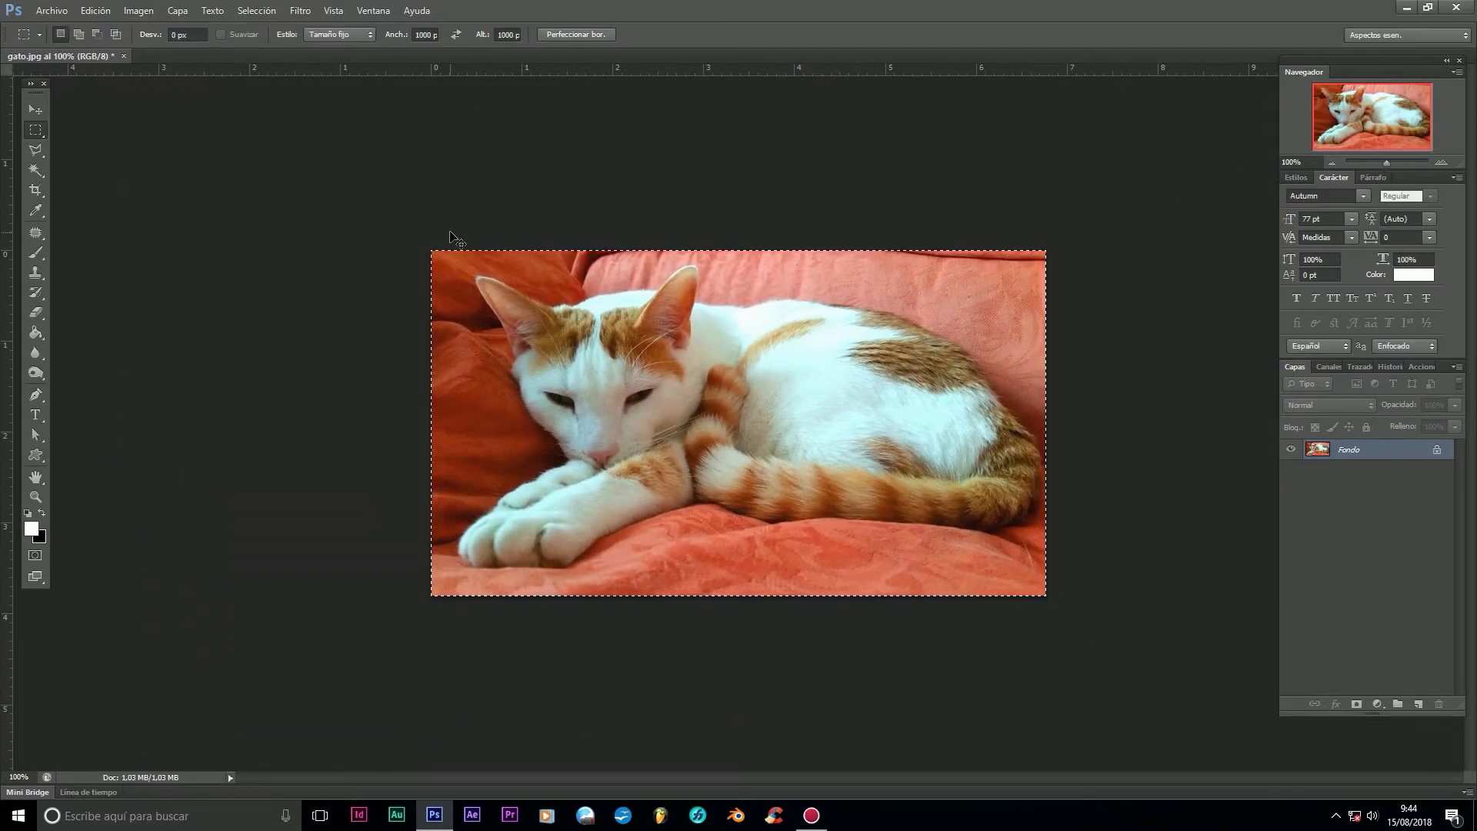
Step: Deselect the fixed-size selection and reopen the Image Size settings to examine the photo's width and height in pixels
key(ctrl+d)
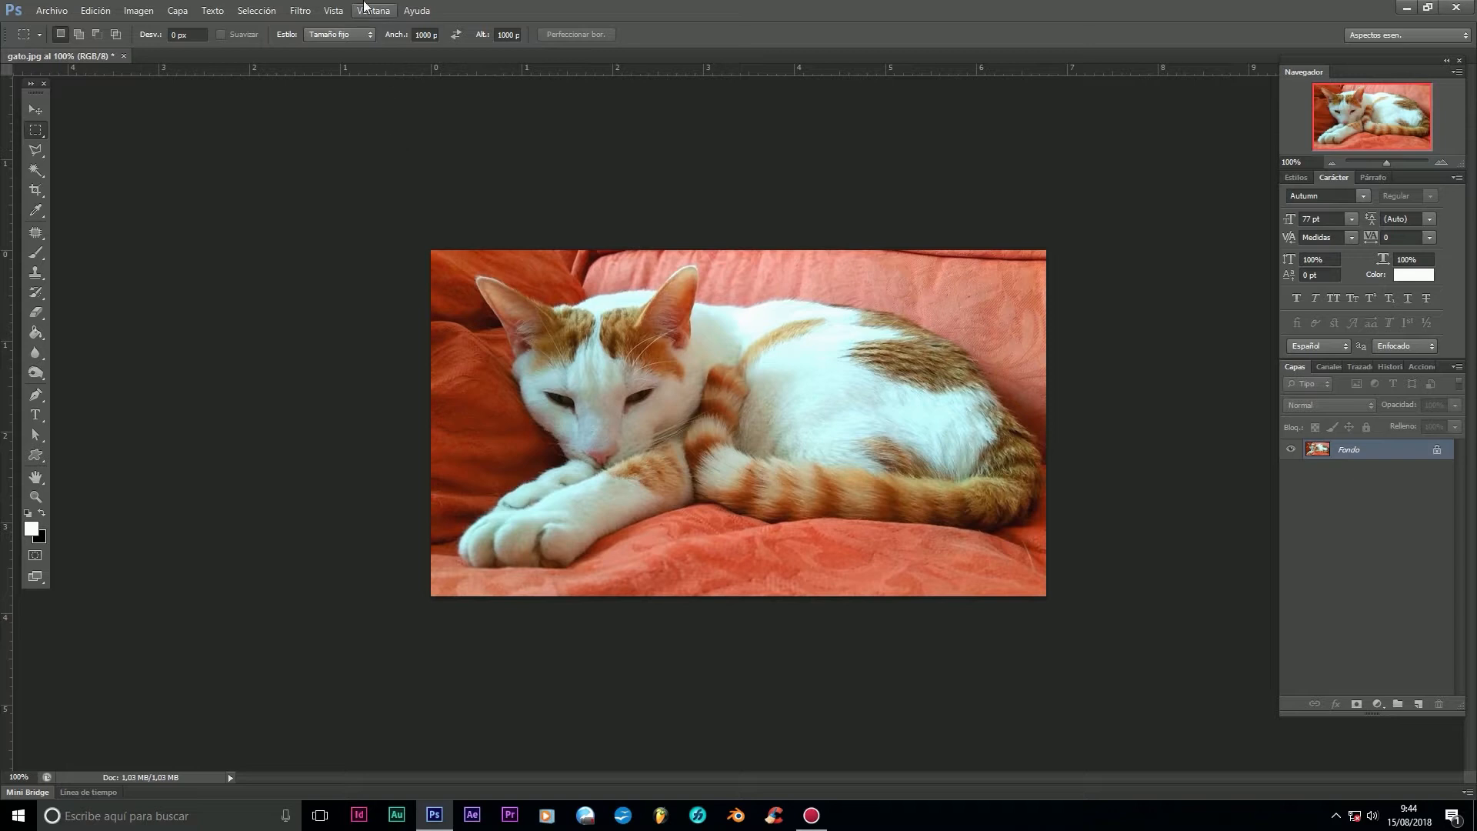
click(139, 10)
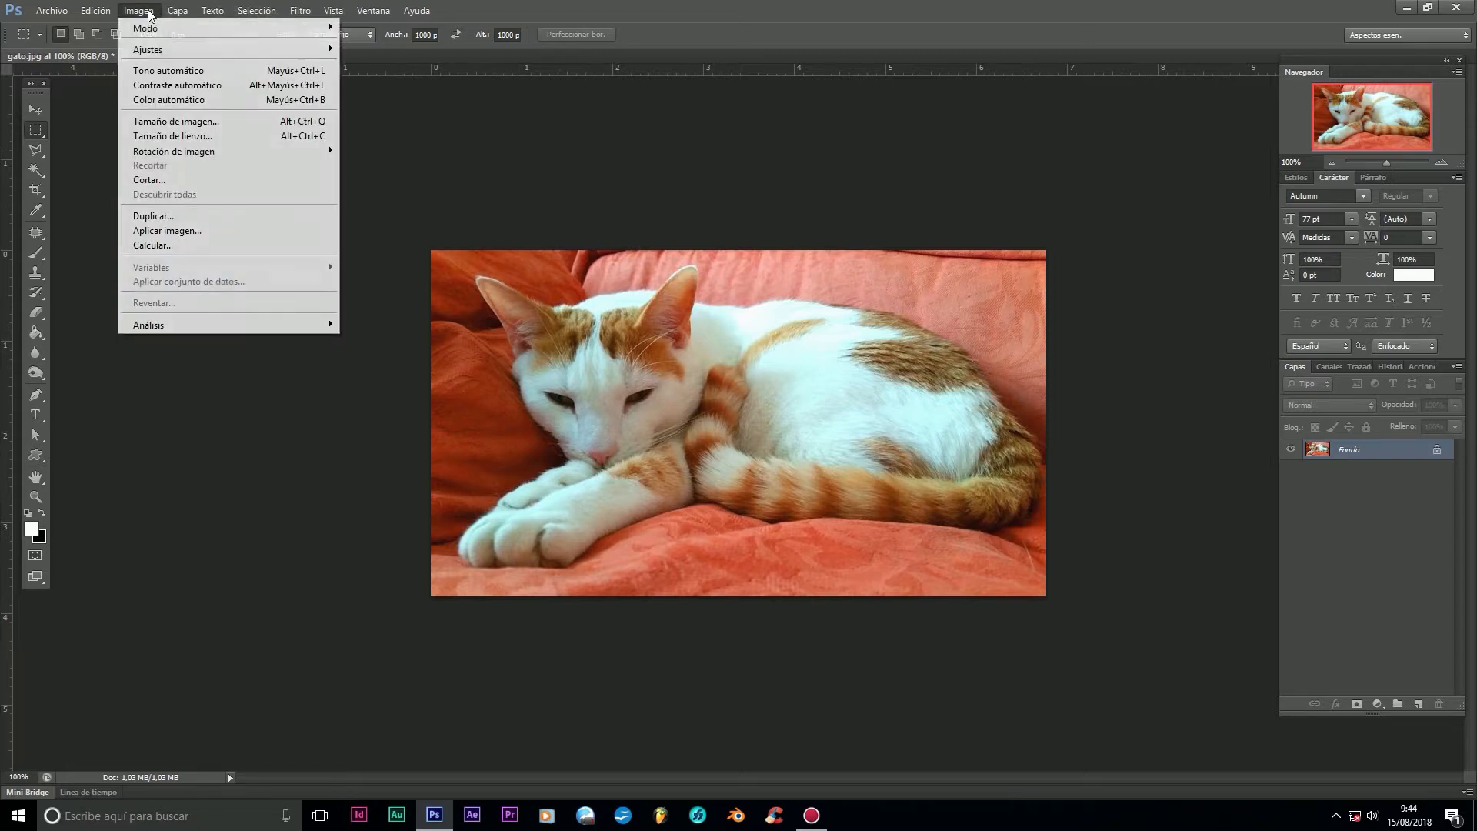
click(200, 121)
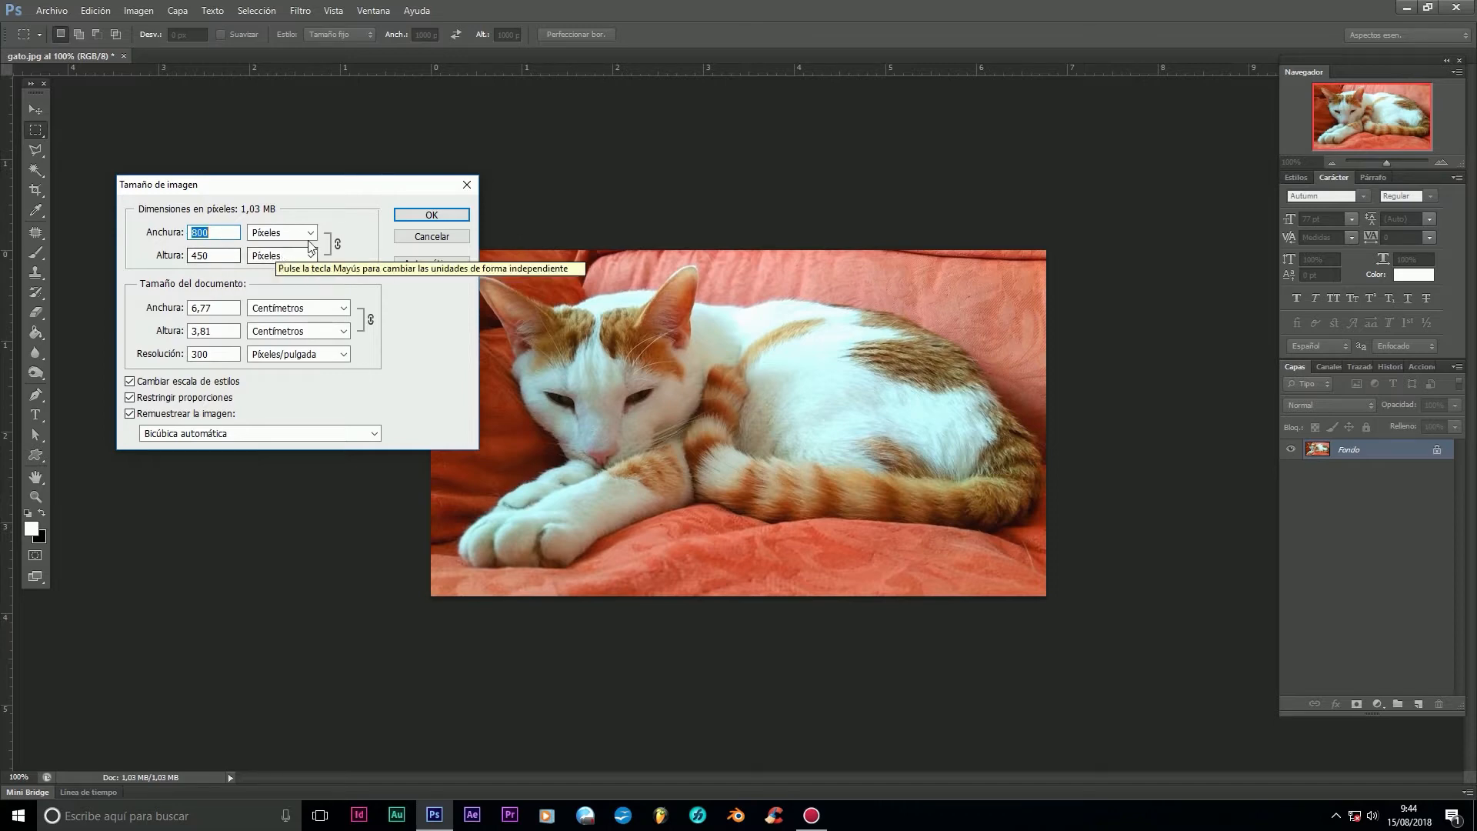
Step: Close the Image Size settings, then set the fixed marquee size to 400 × 400 px and place the selection over the cat's body
click(408, 216)
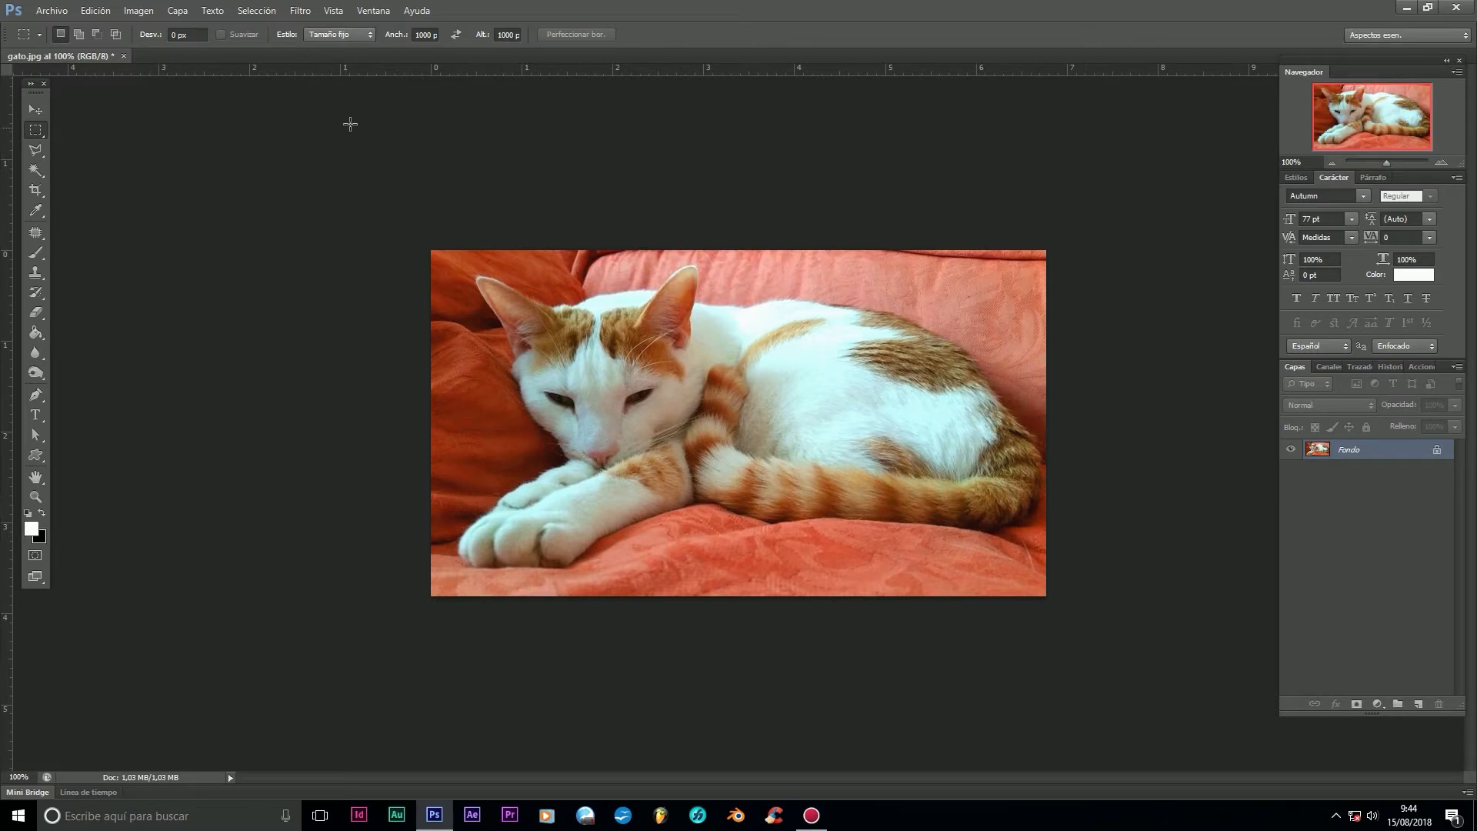
click(428, 34)
text(4)
key(Tab)
key(Return)
click(655, 289)
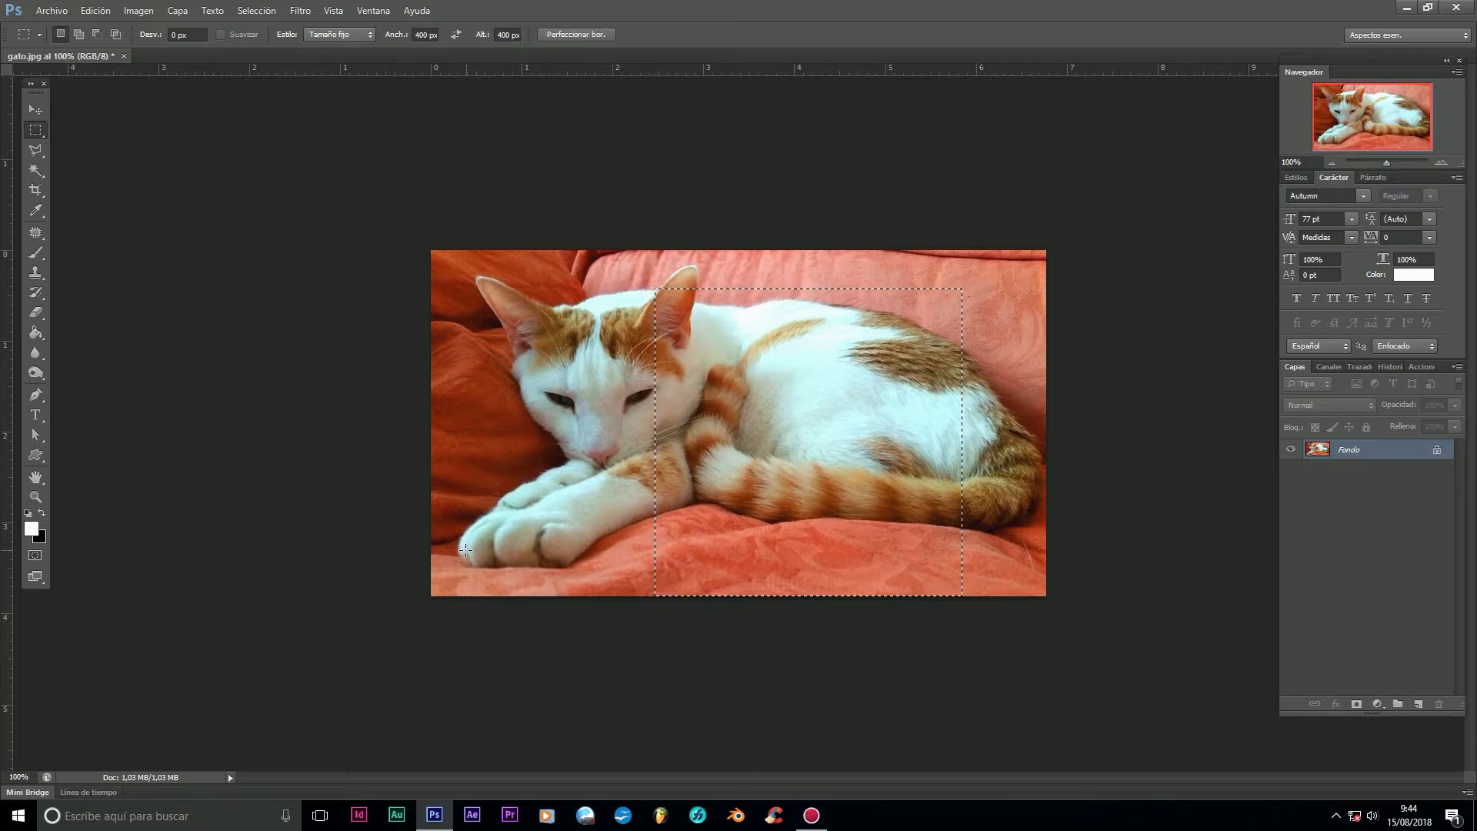
Step: Reposition the 400 px selection at several places over the cat's head and body
drag(743, 409, 565, 395)
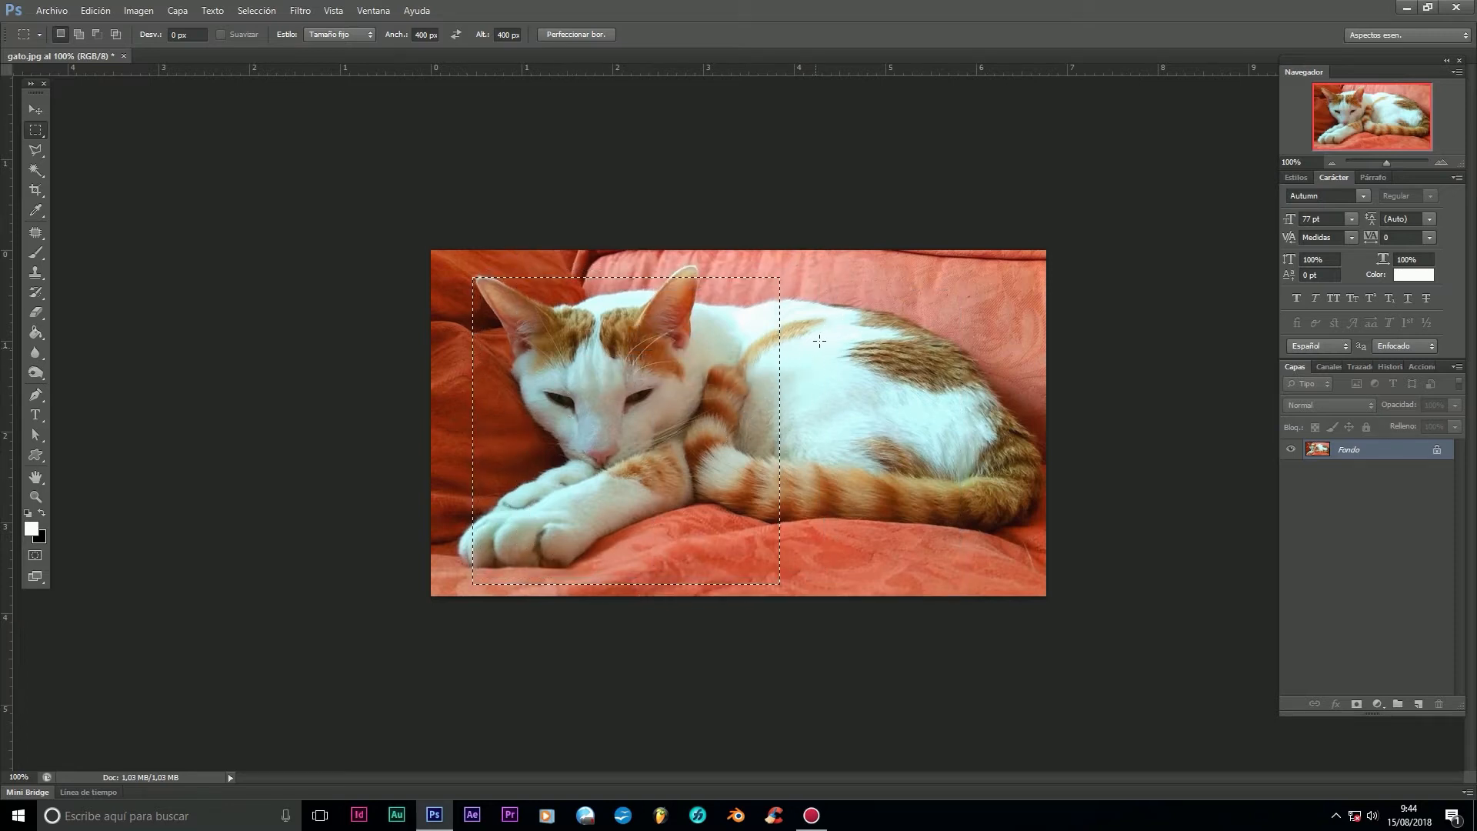
drag(850, 337, 556, 293)
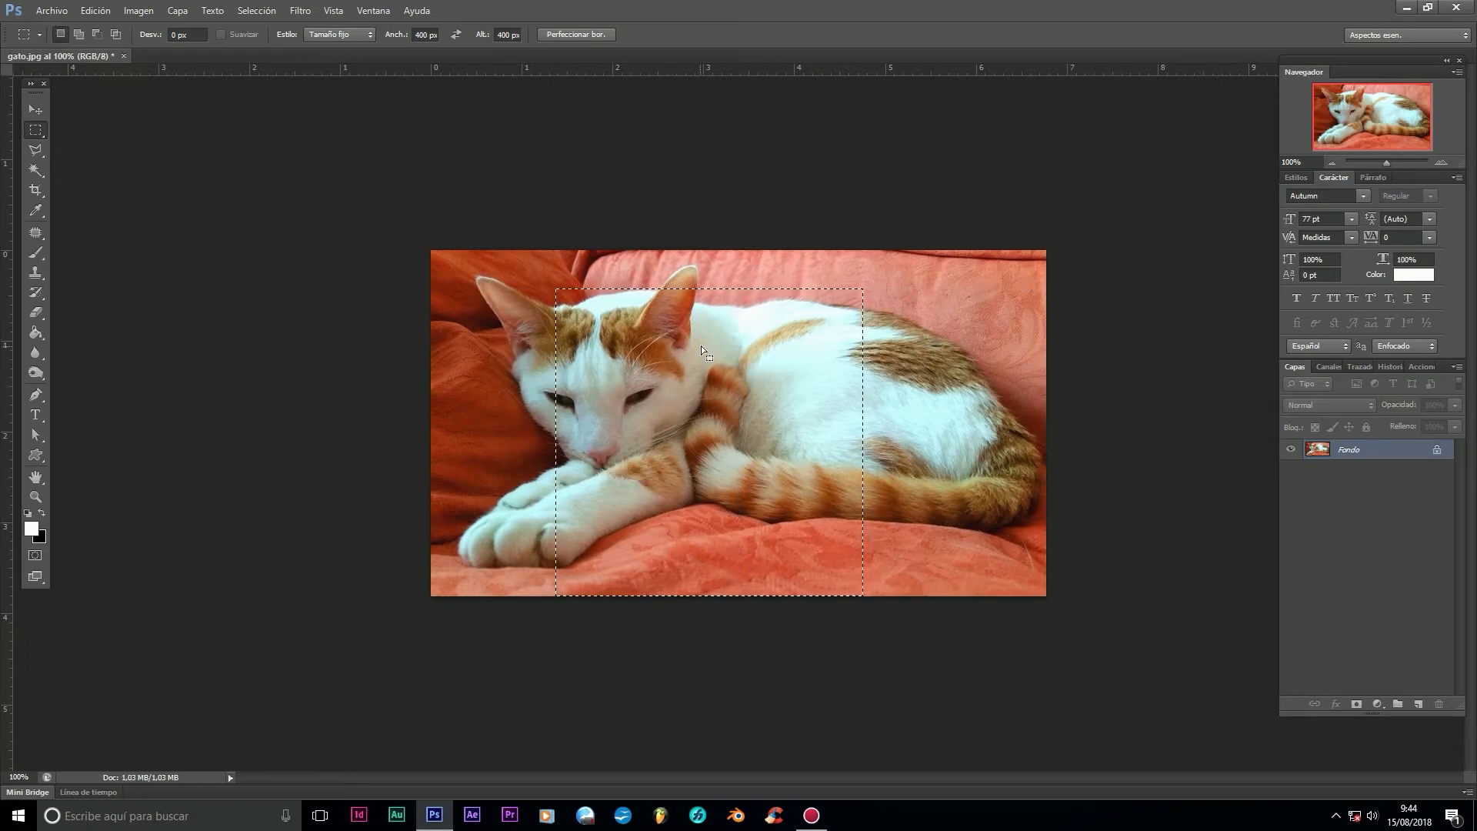
click(967, 351)
click(633, 356)
Step: Set the fixed marquee size to 50 × 50 px and clear the current selection
click(422, 35)
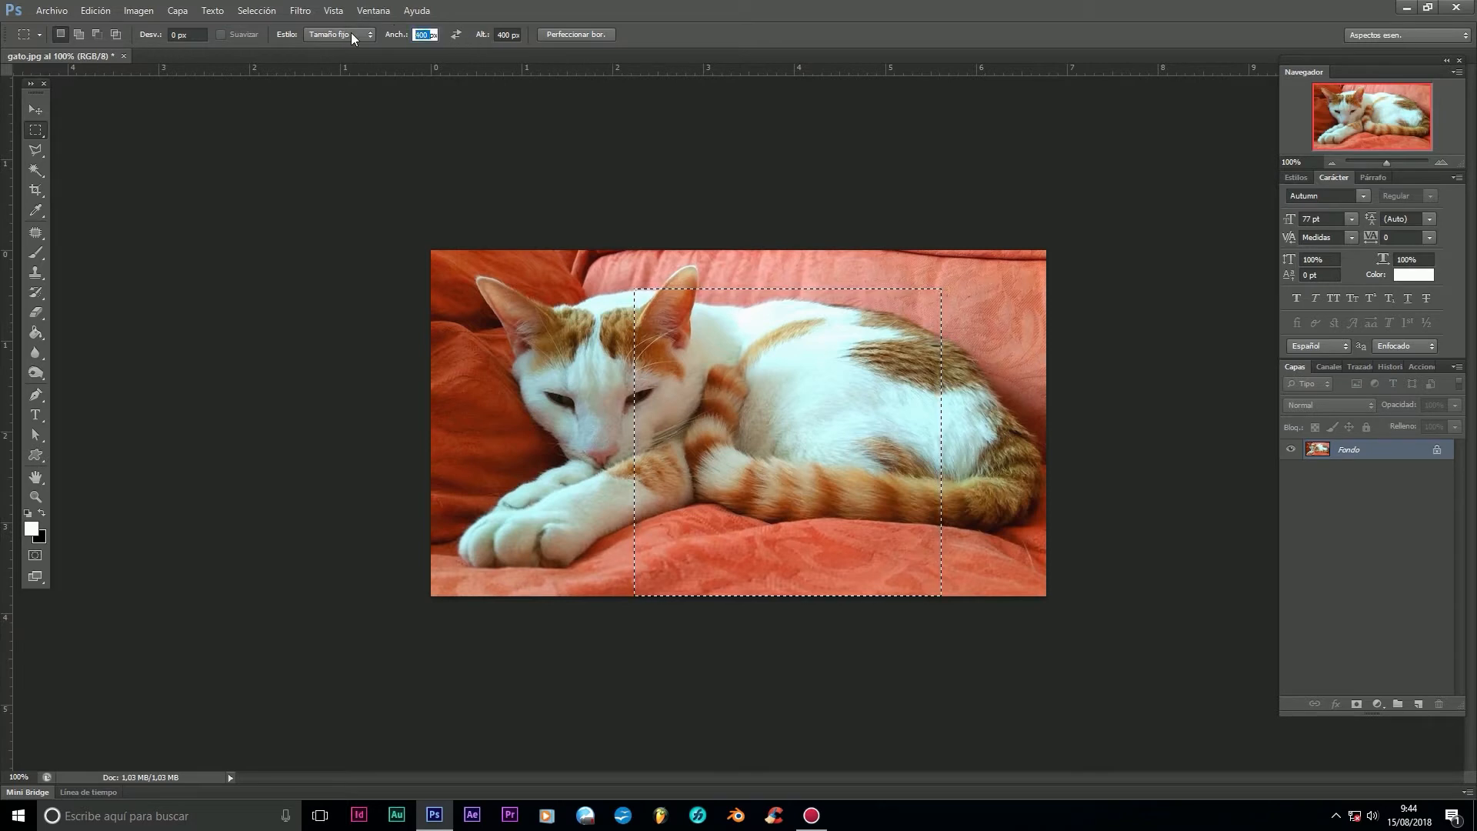
text(50)
key(Tab)
text(50)
key(Return)
key(ctrl+d)
Step: Place the 50 px square selection at several spots on the cat, finishing beside its cheek
click(567, 317)
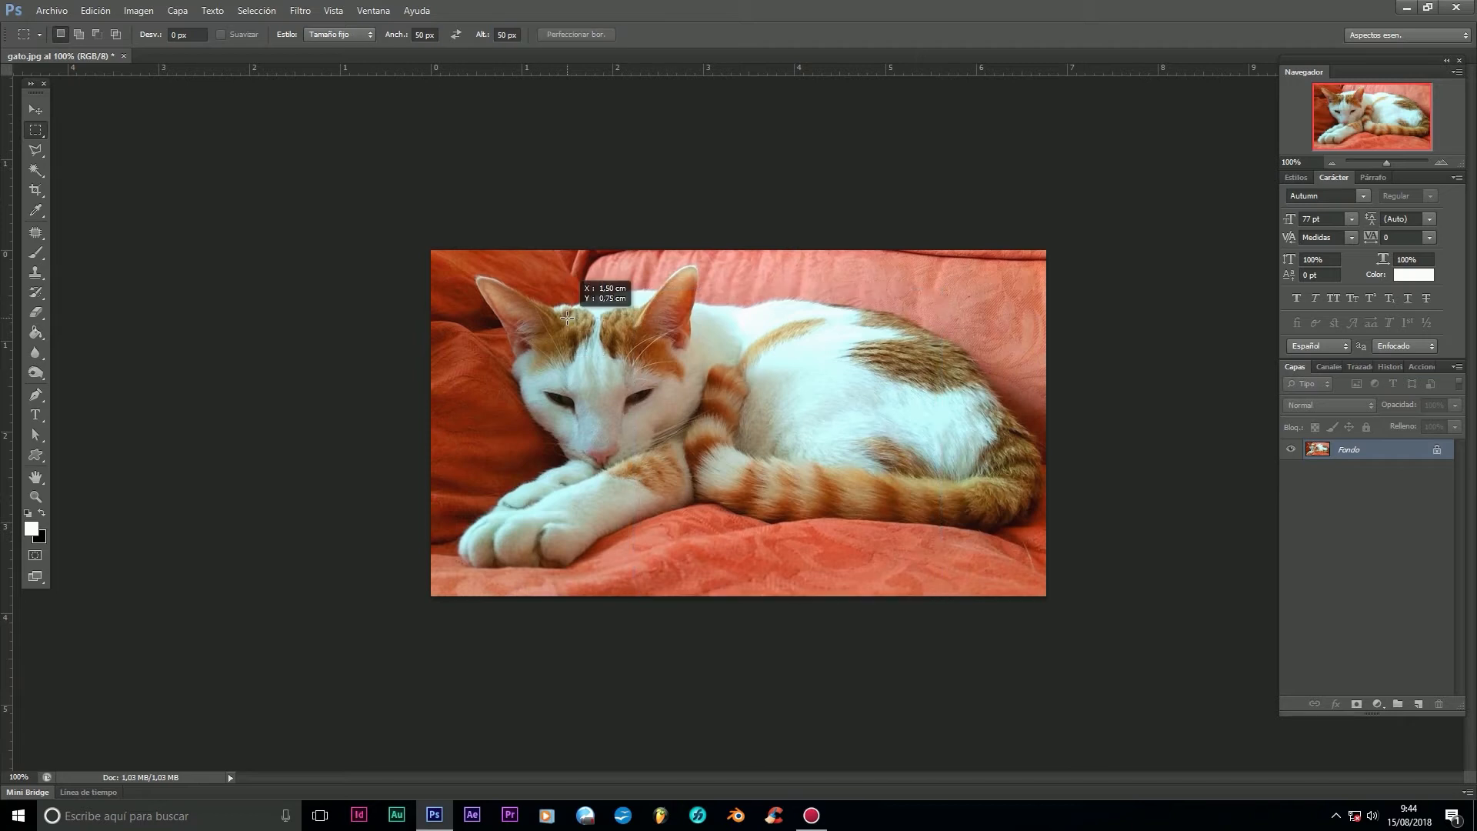
drag(583, 327, 722, 440)
click(884, 386)
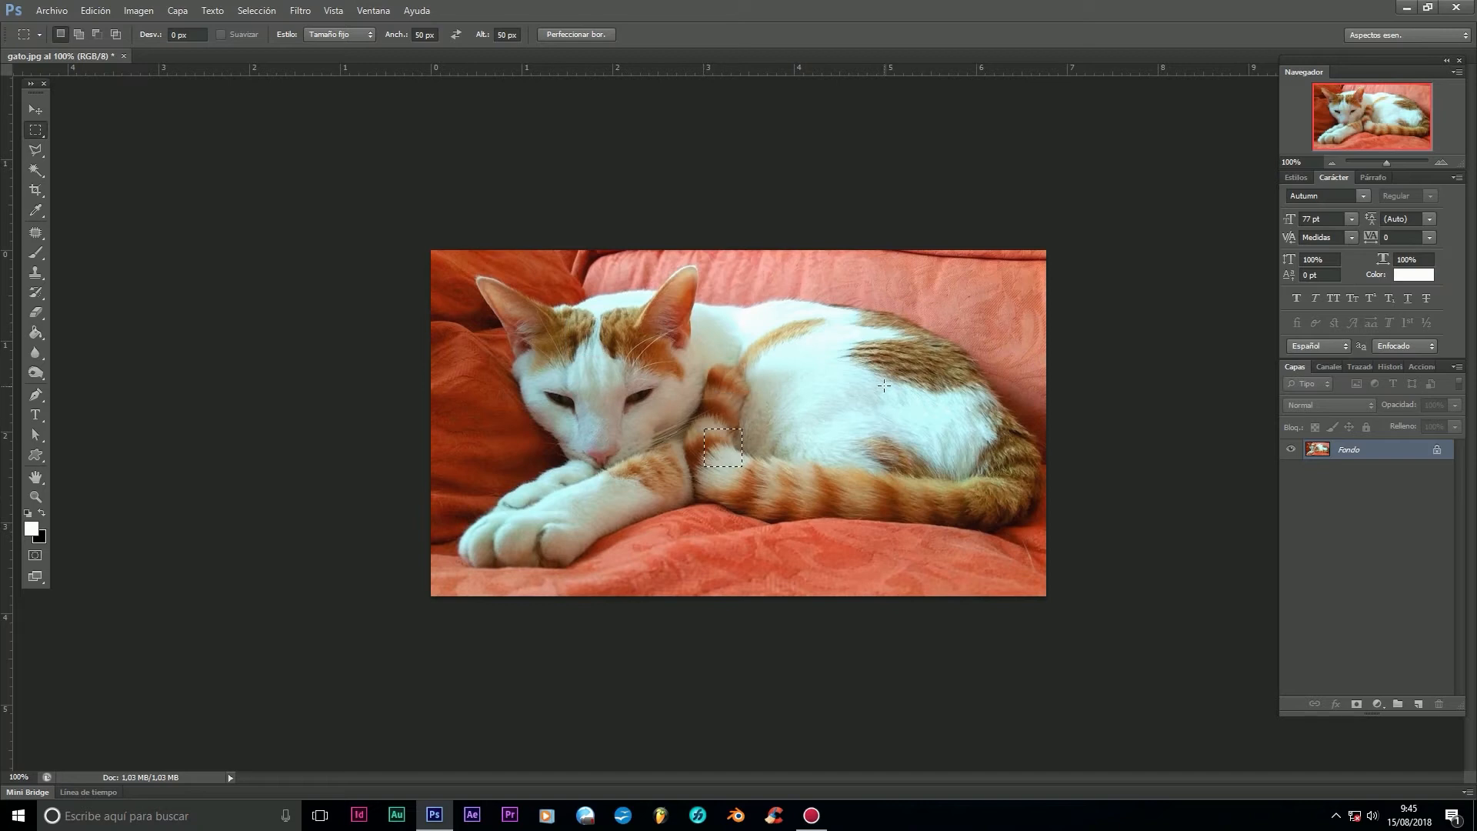
click(721, 333)
drag(681, 308, 605, 299)
drag(835, 302, 516, 433)
Step: Enlarge the small selection with Transformar selección to about 1026% width and 658% height, covering most of the cat
right_click(554, 439)
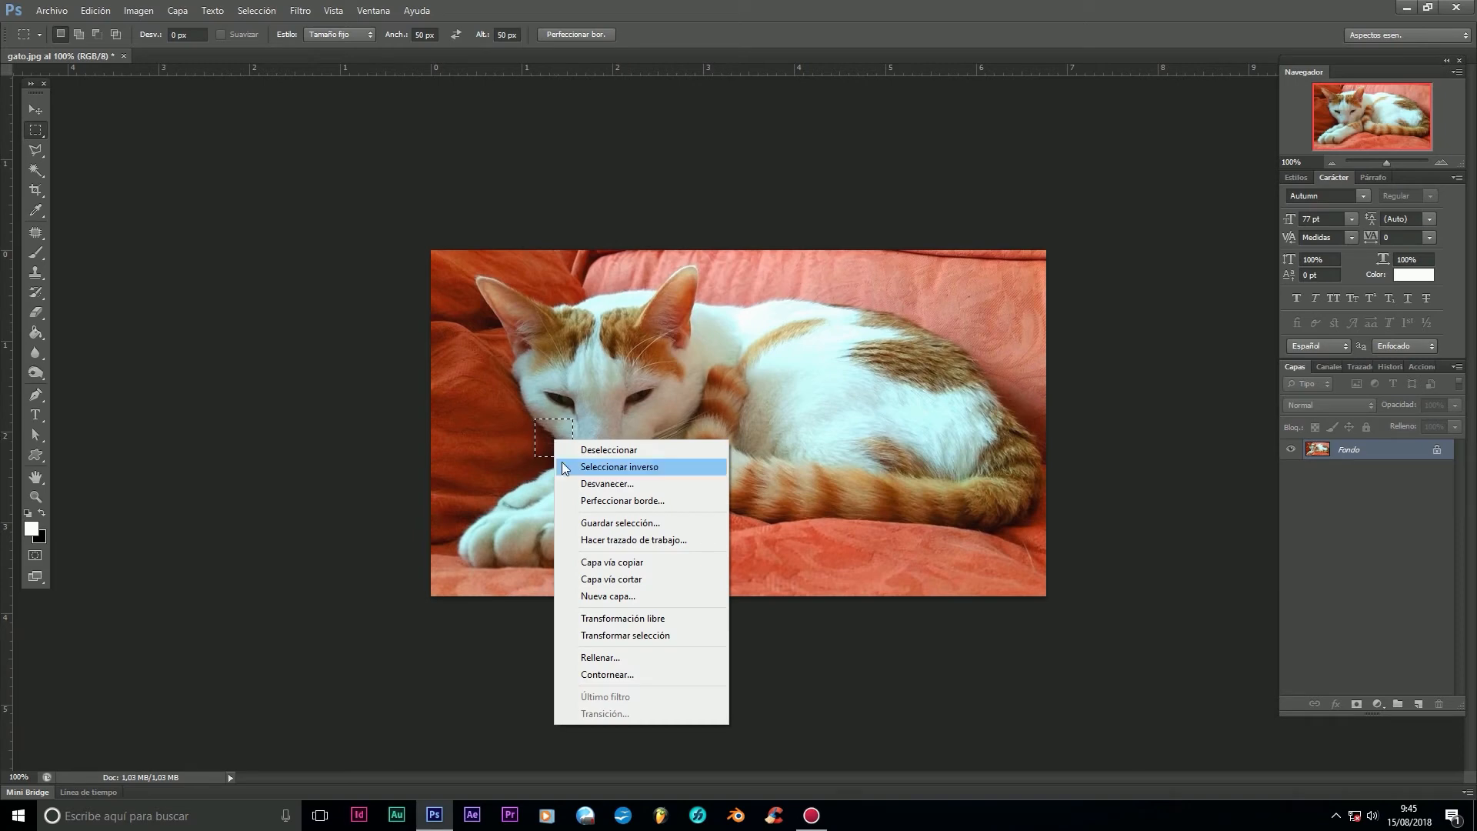
click(625, 636)
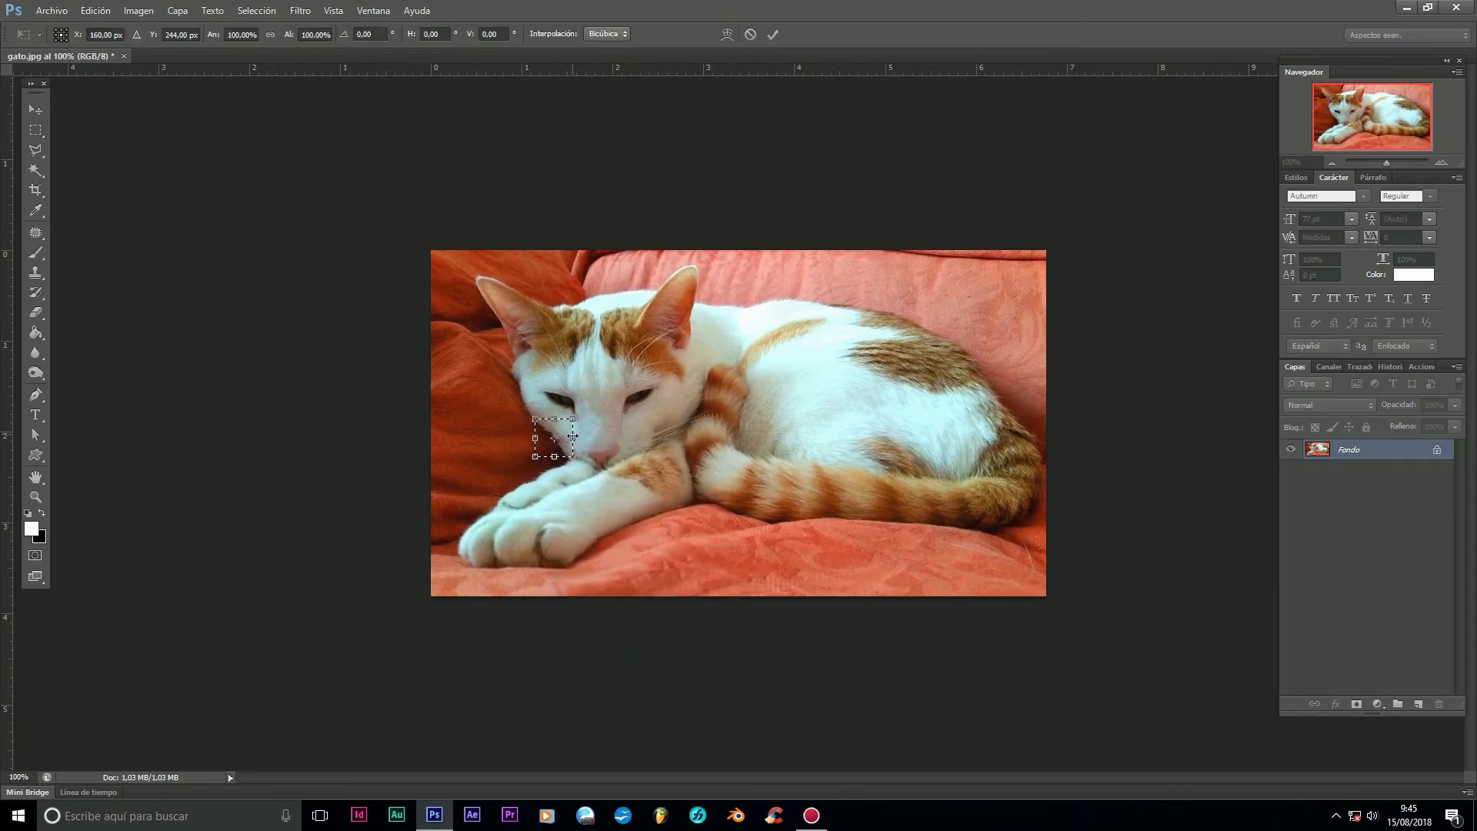
drag(570, 457, 929, 578)
drag(735, 418, 730, 324)
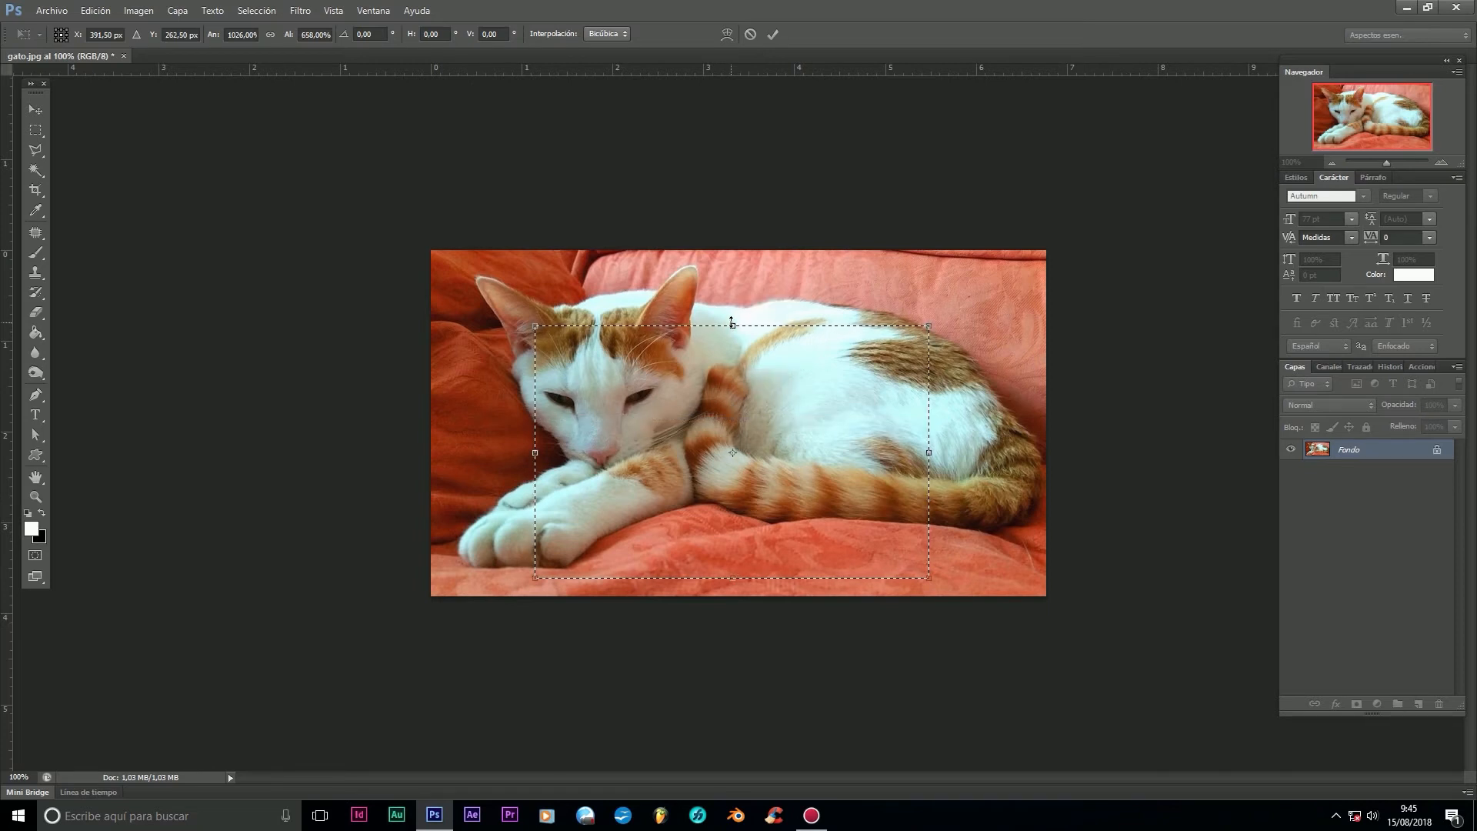
key(Return)
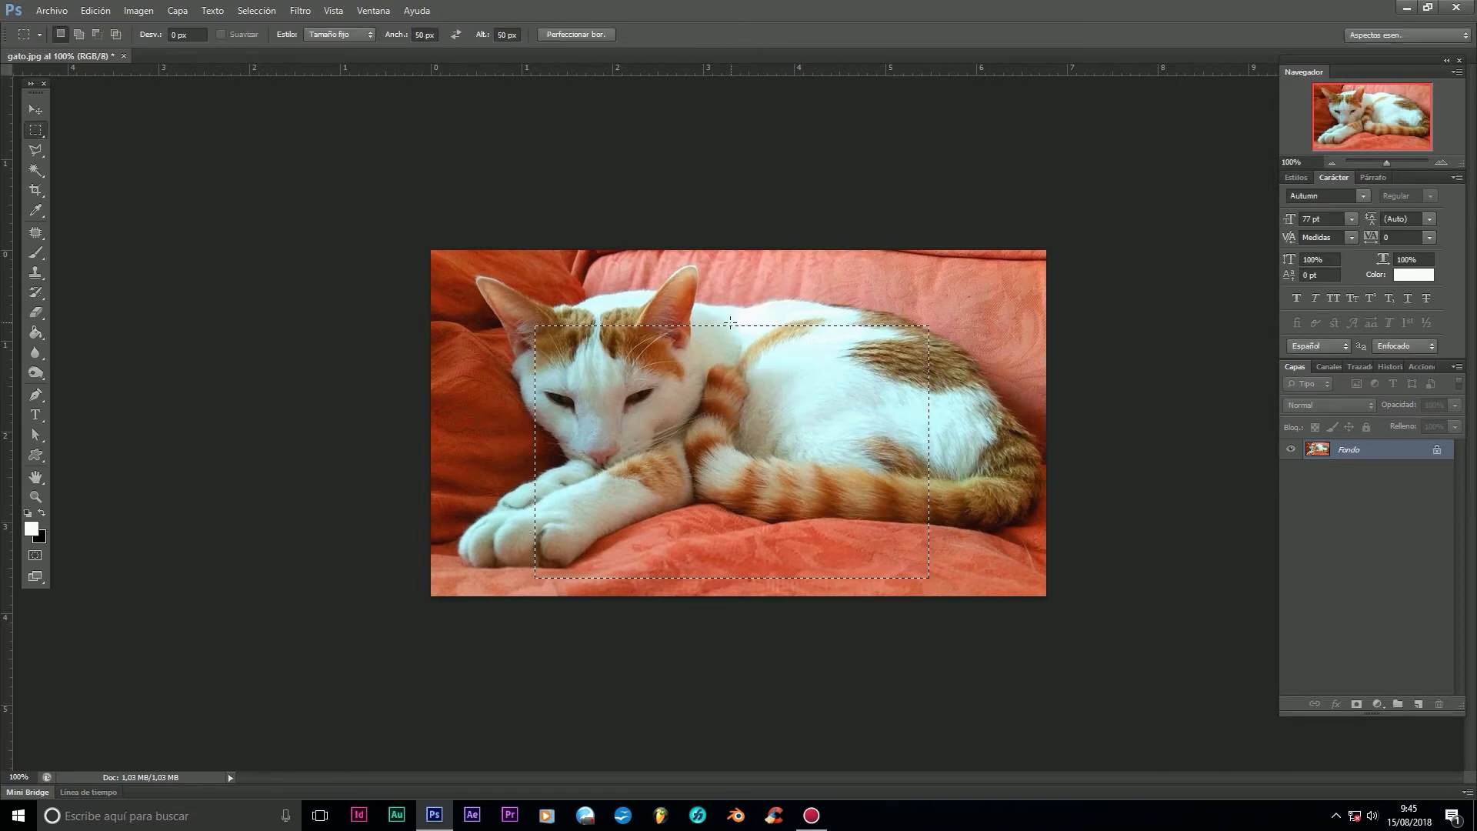
Step: Return the marquee style to Normal, and draw and deselect a free rectangular selection over the cat's head
click(348, 35)
click(350, 51)
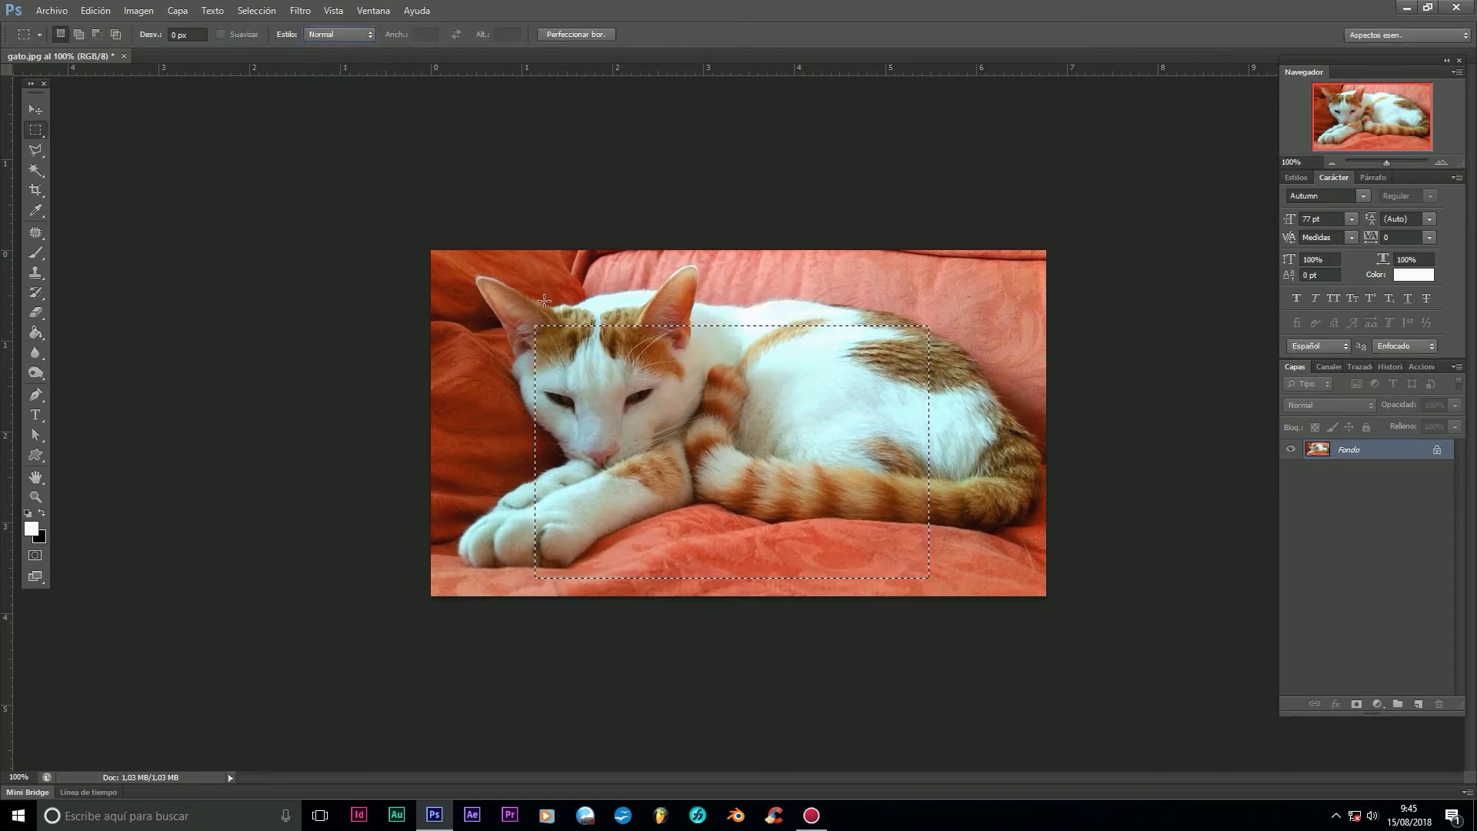
click(542, 306)
drag(512, 289, 822, 510)
click(700, 439)
Step: Look over the Proporción fija style, then choose Tamaño fijo and place a 50 px square selection on the cat's back
click(343, 34)
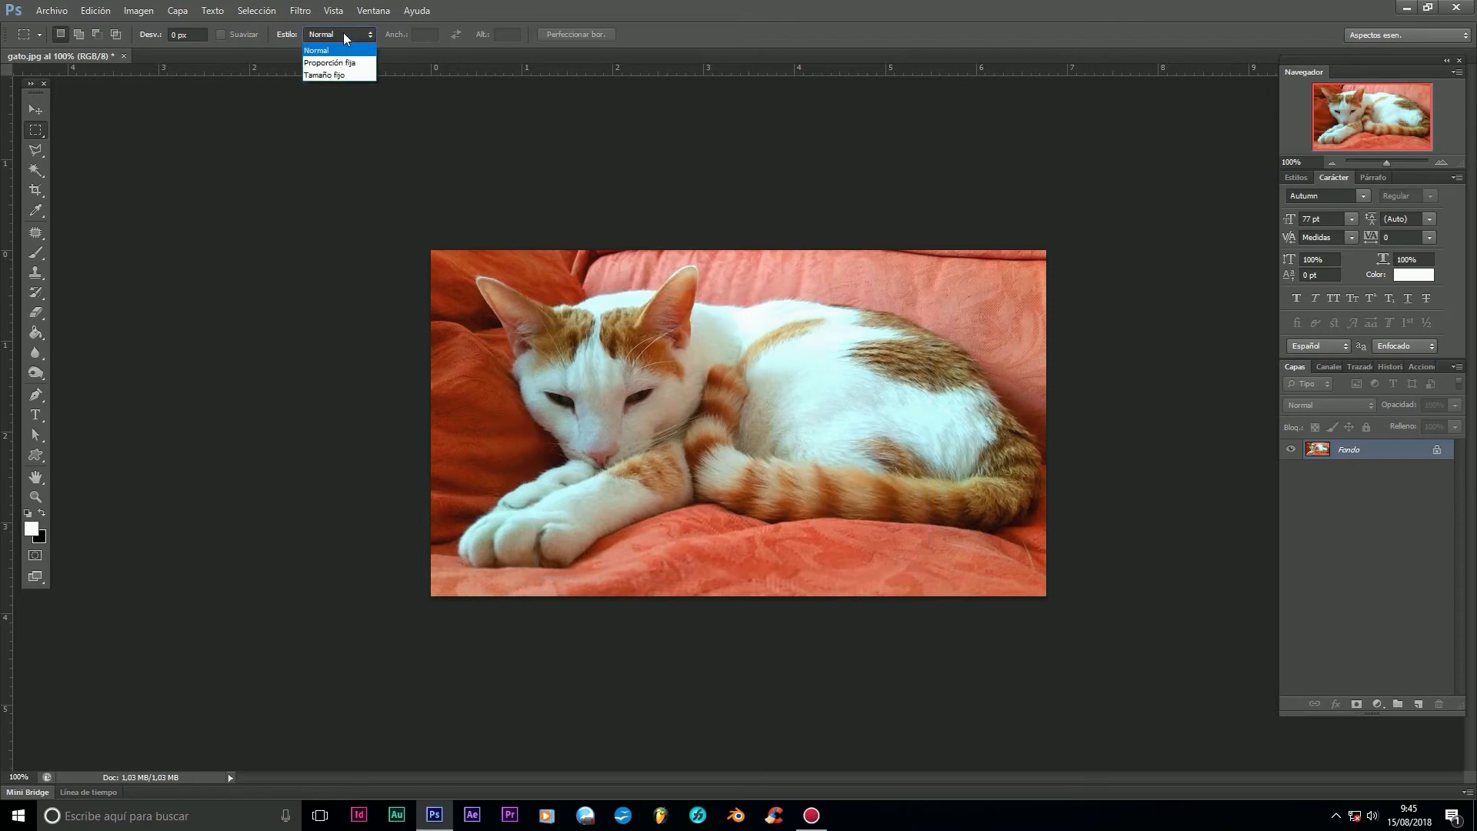
click(338, 67)
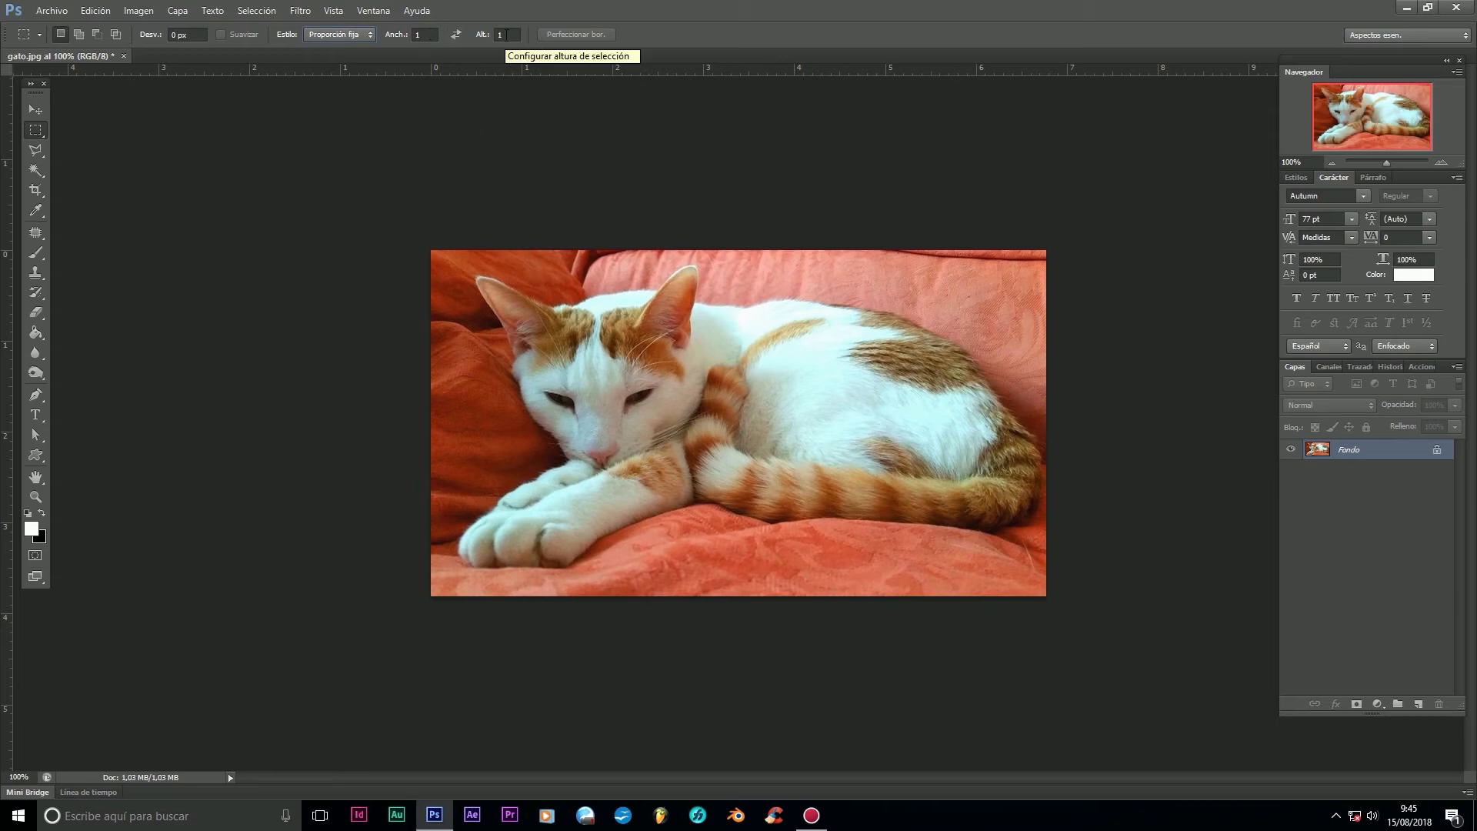
click(334, 32)
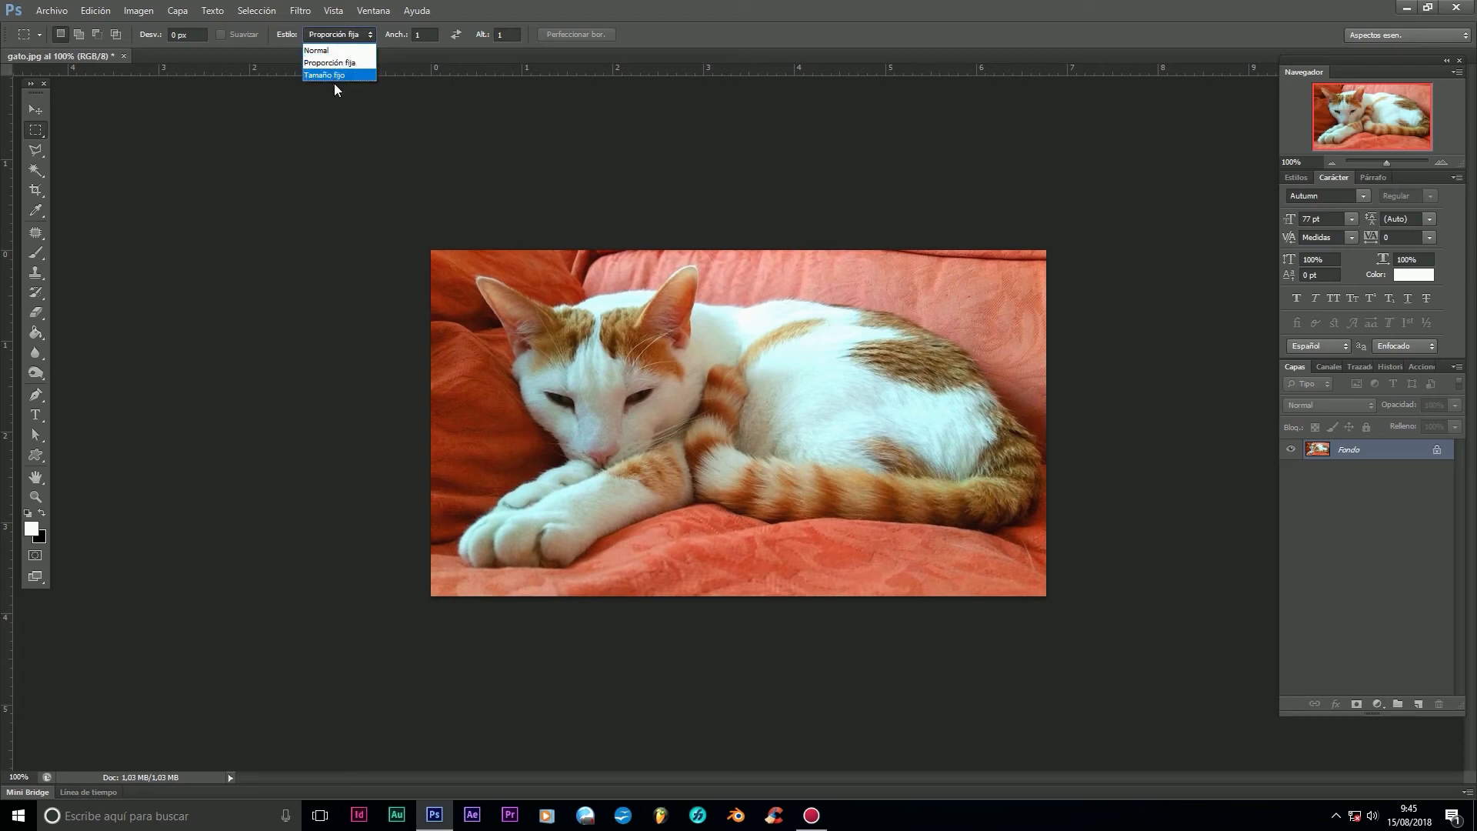
click(337, 75)
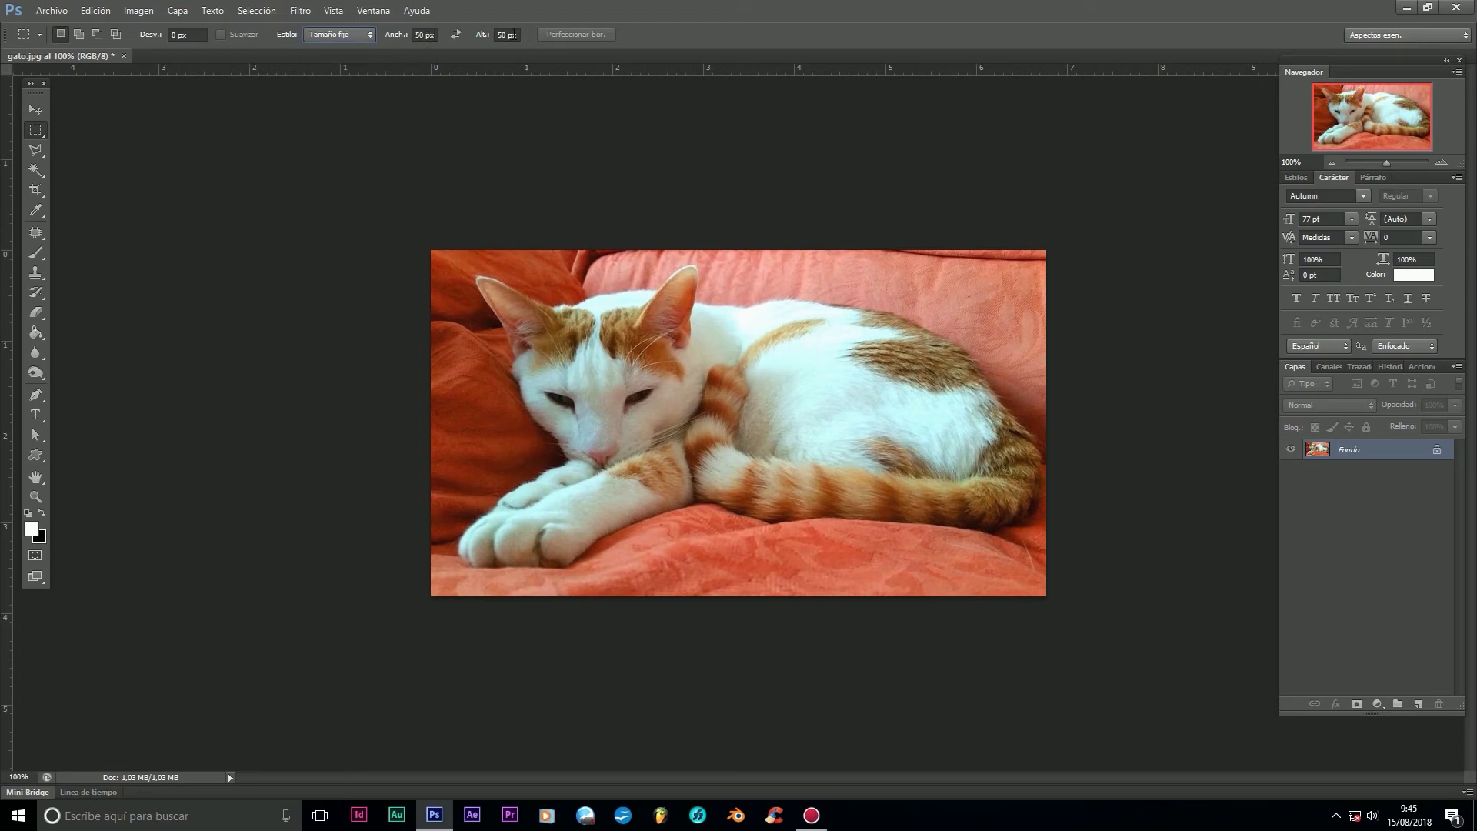
click(559, 327)
click(806, 381)
click(812, 361)
Step: Zoom in on the 50 px selection, move it onto the brown fur patch, and magnify its edge to examine the pixels
click(36, 497)
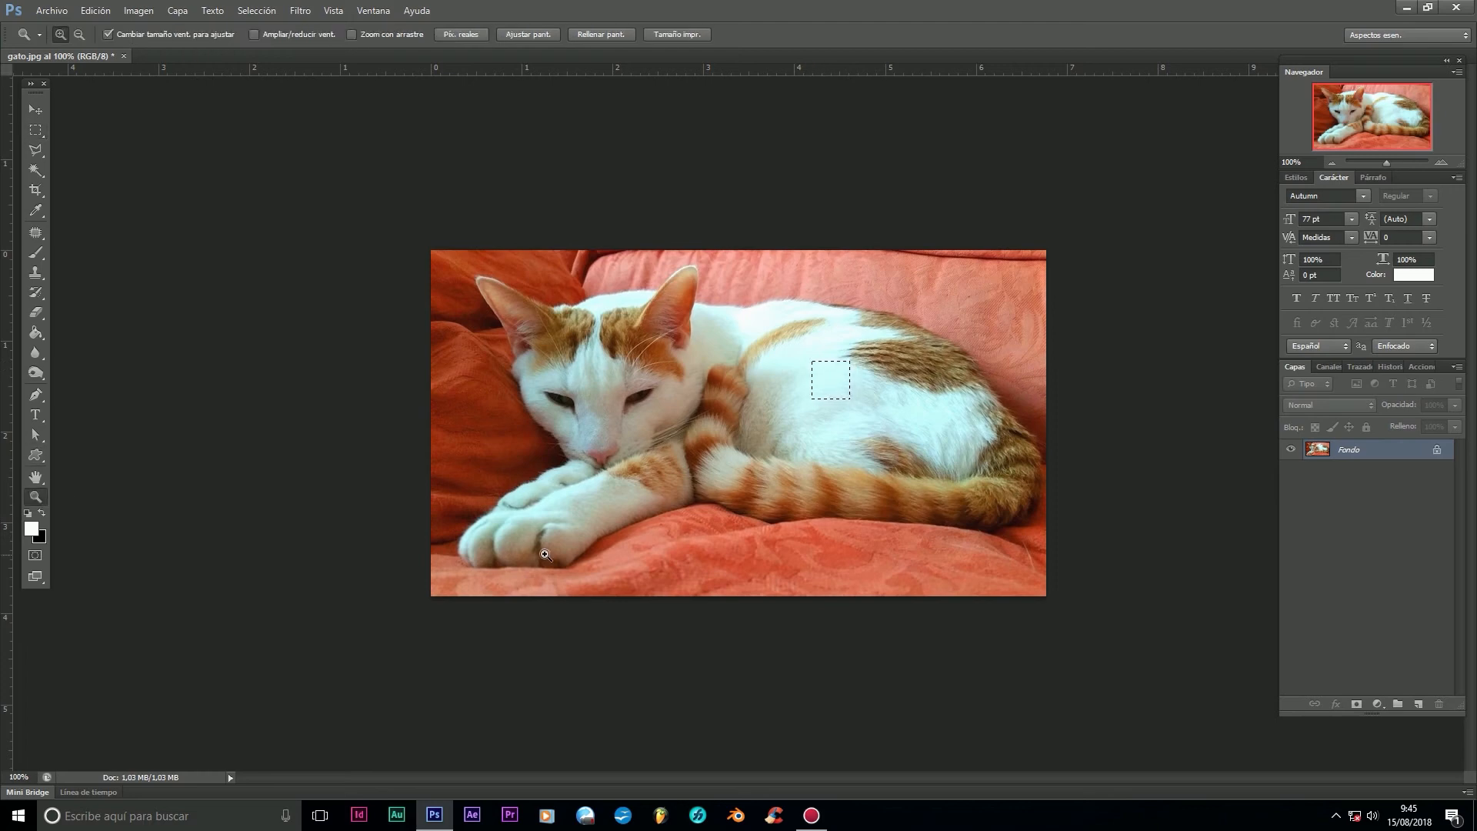
mouse_move(778, 336)
mouse_down()
mouse_move(893, 377)
mouse_move(889, 425)
mouse_up()
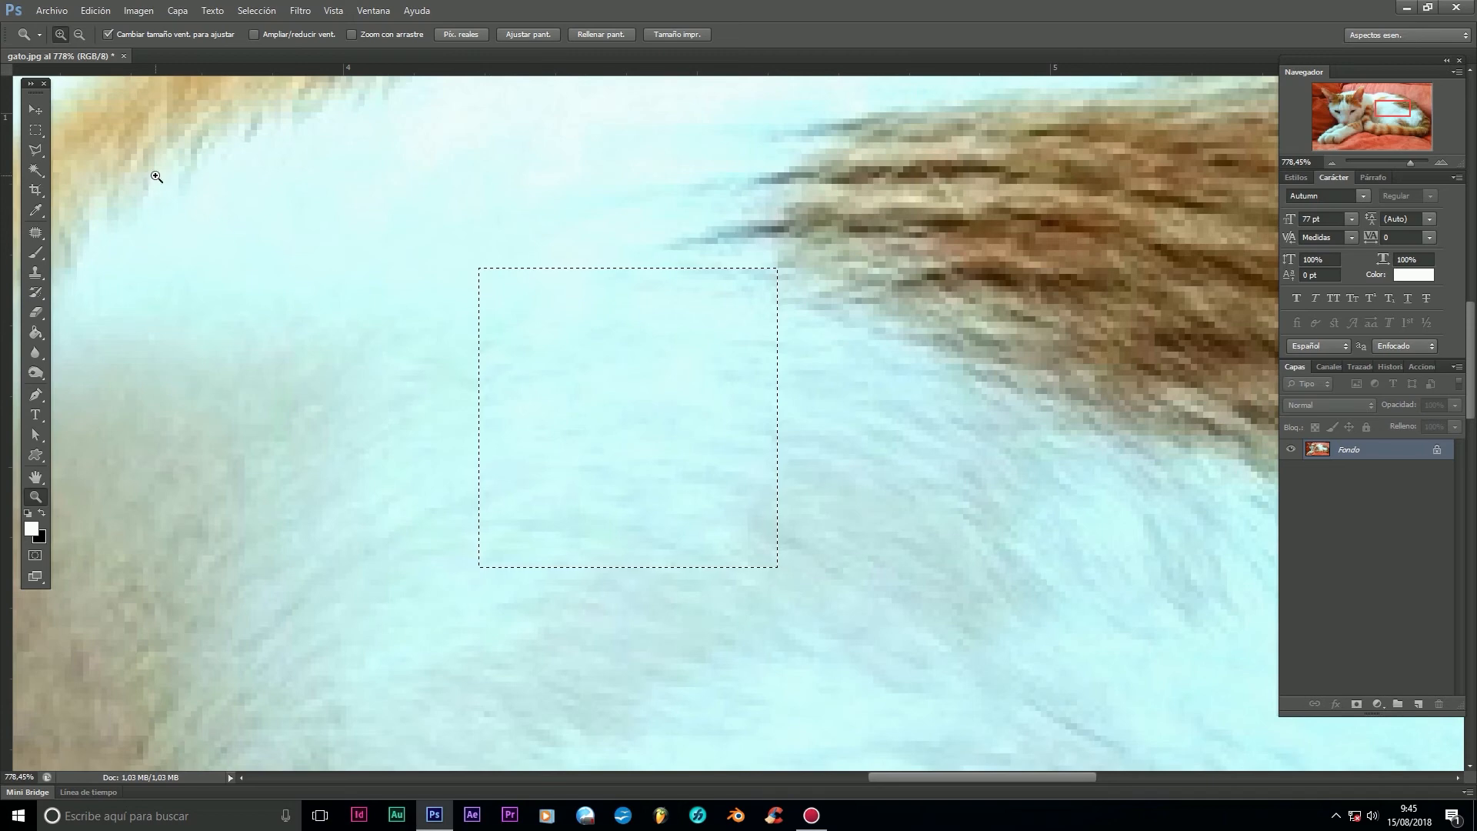
click(36, 130)
drag(625, 419, 1101, 256)
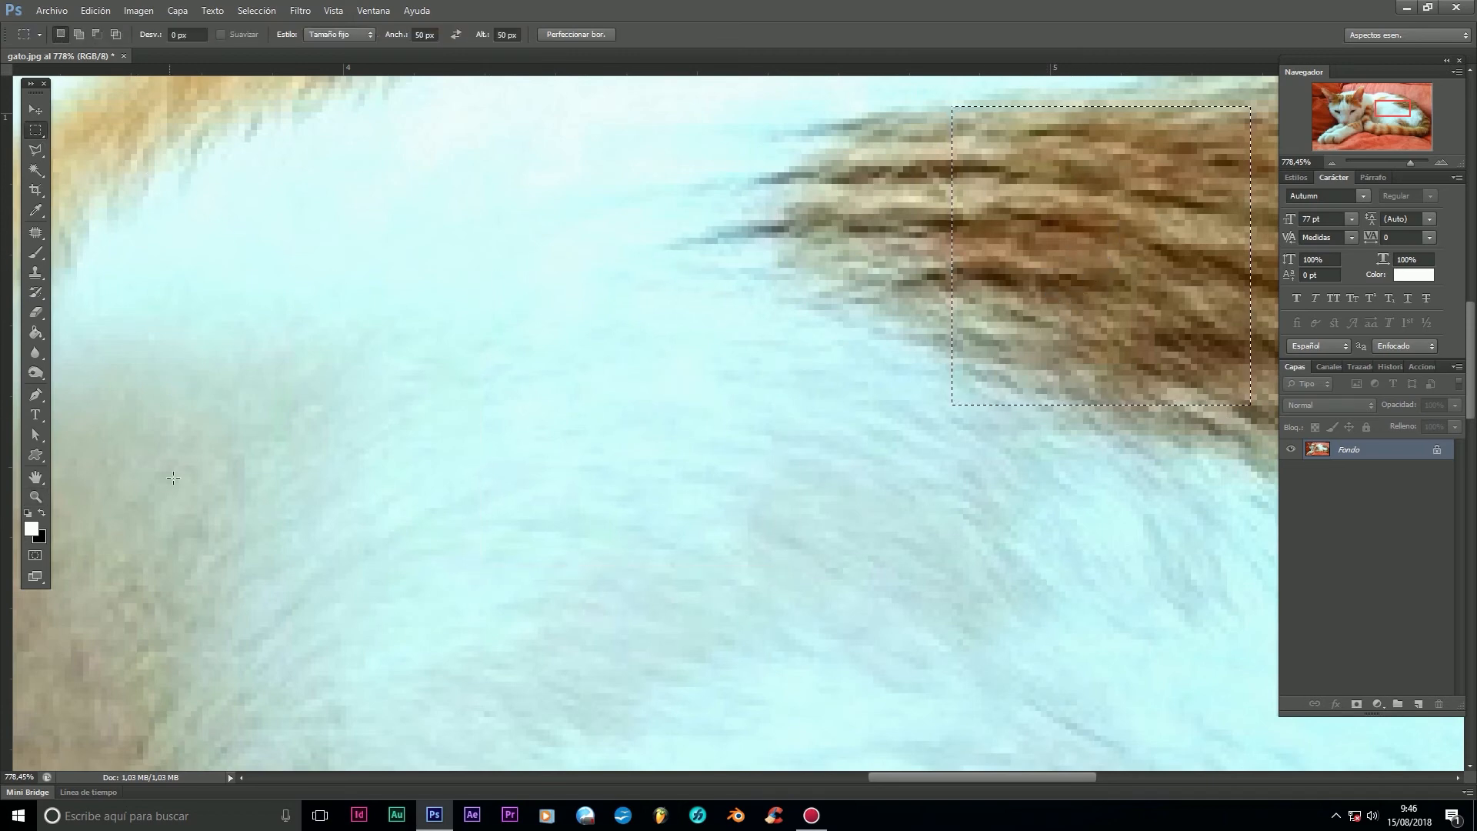
click(34, 497)
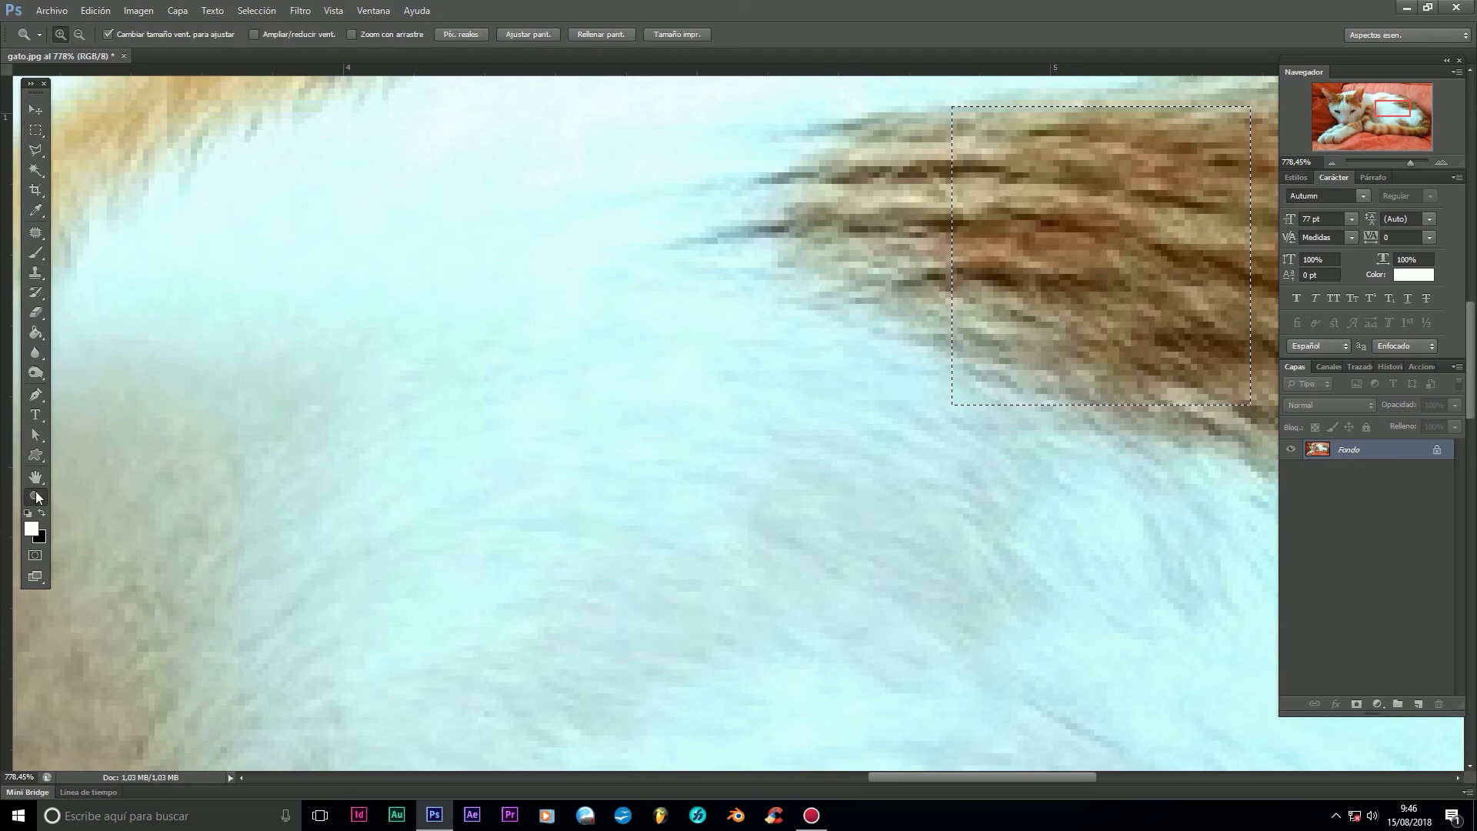
drag(1183, 436, 1182, 437)
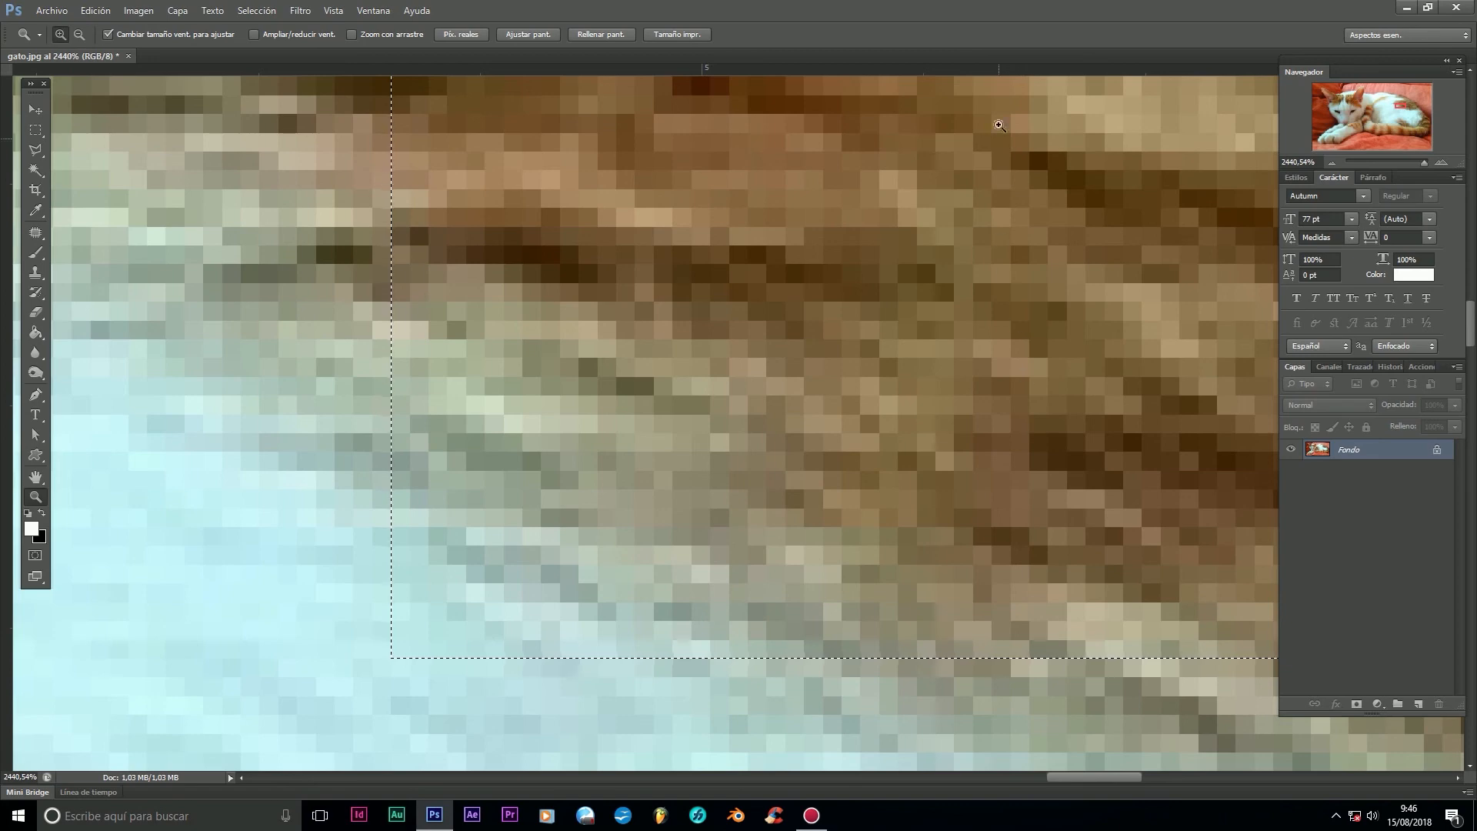
Step: Deselect the square, return the photo's view to 100%, and activate the Move tool
key(ctrl+0)
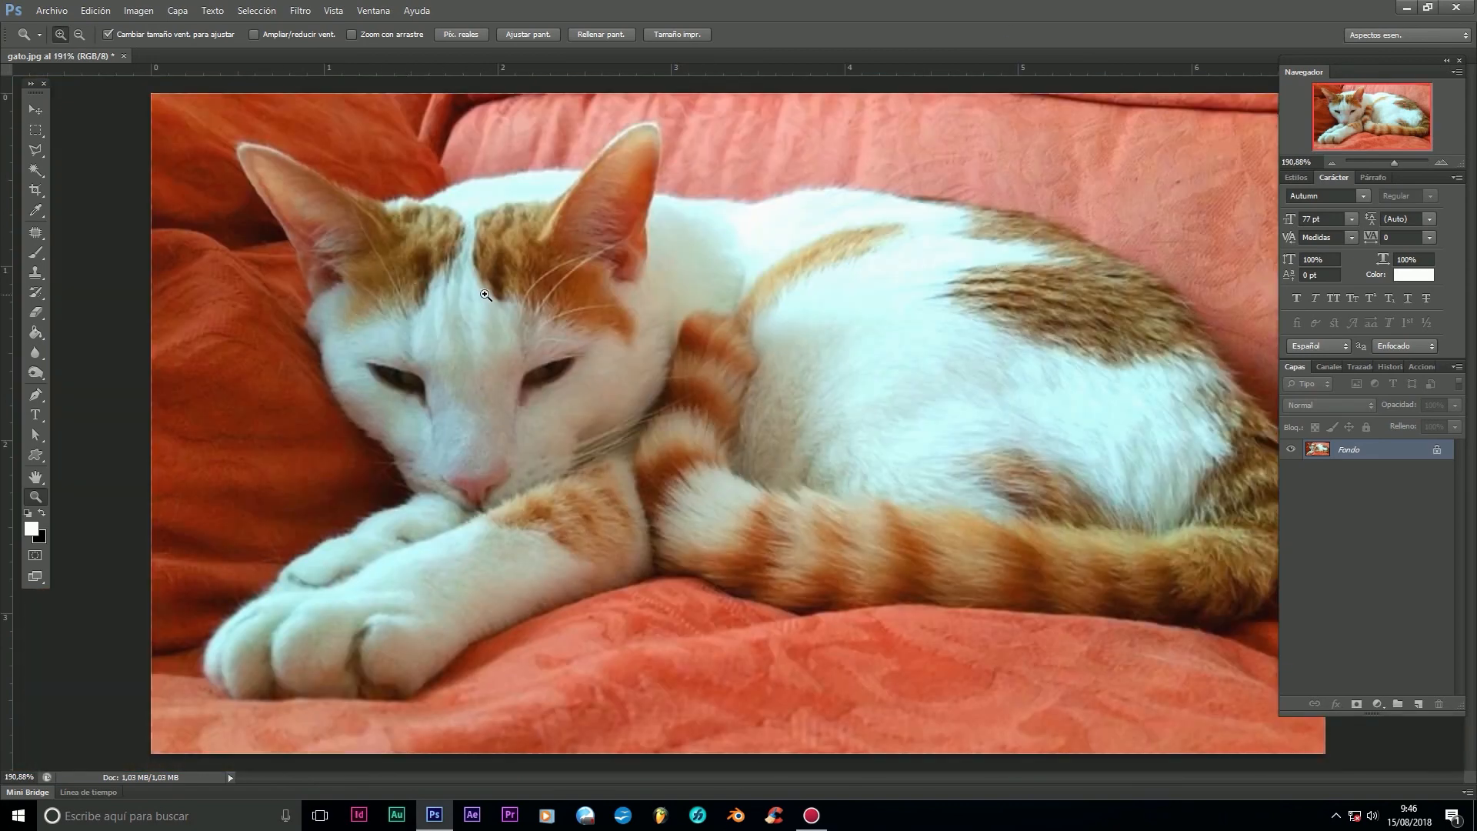
click(1334, 163)
click(1335, 162)
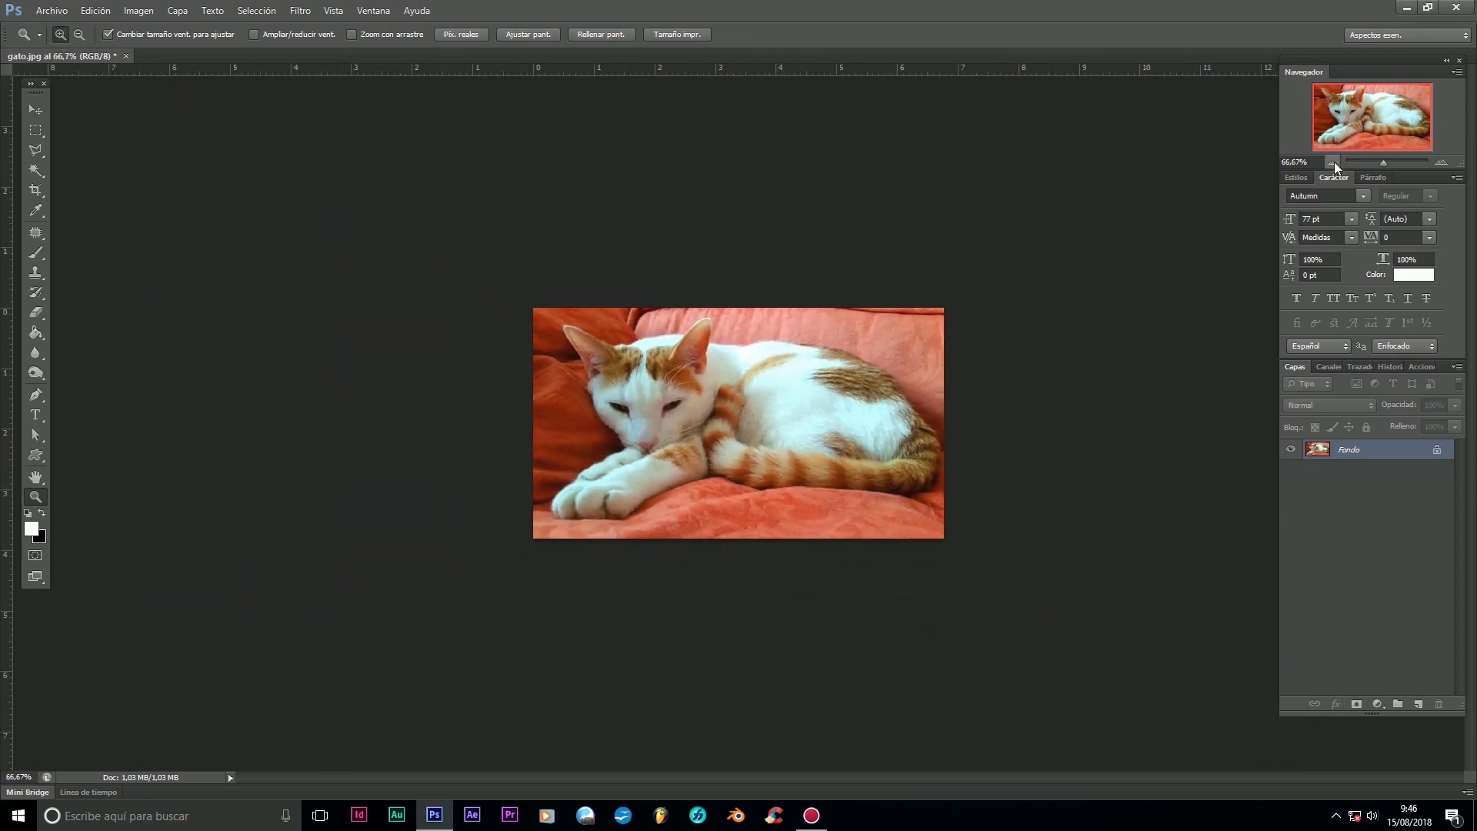
click(1441, 163)
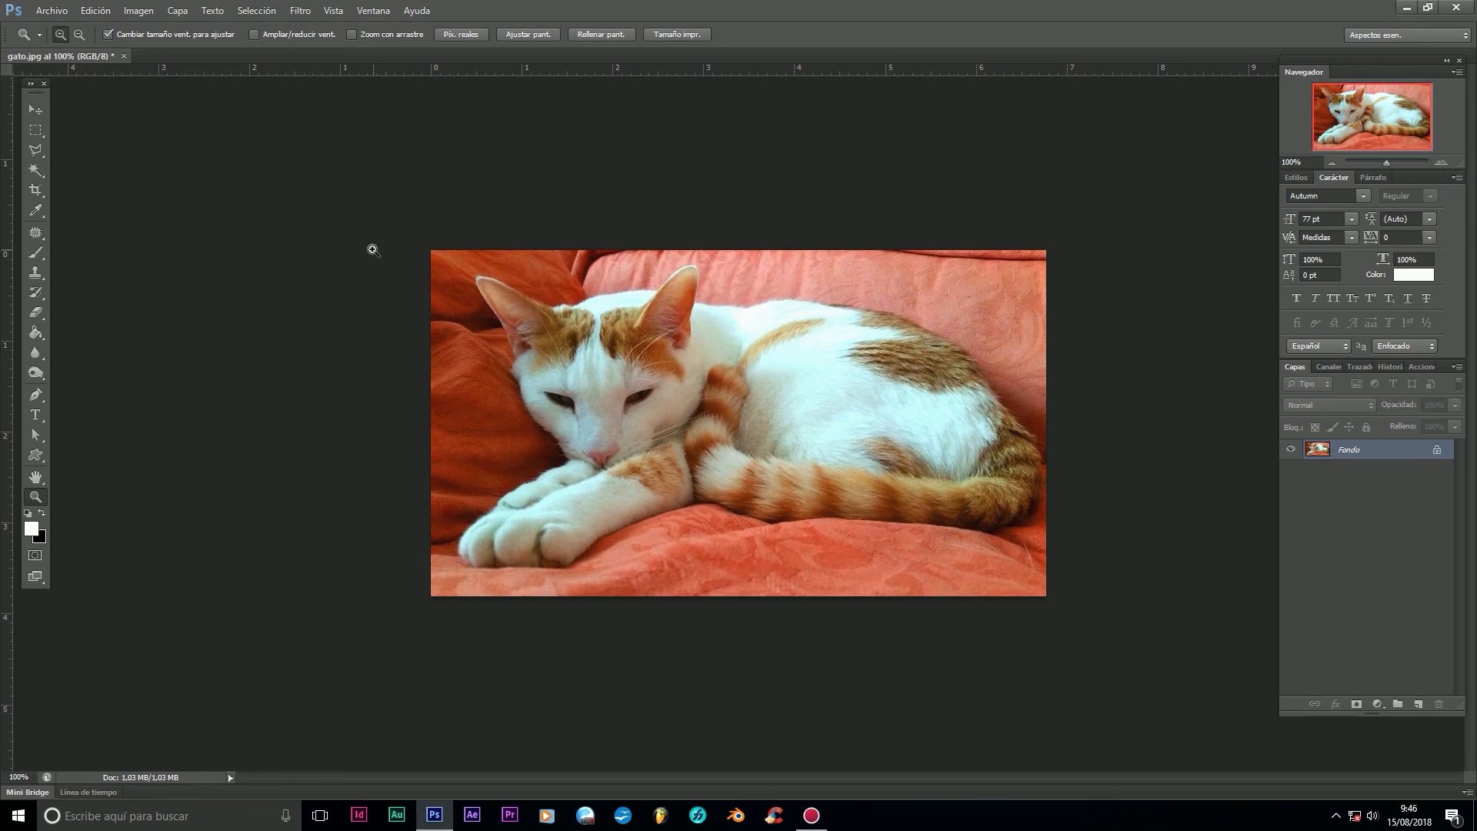
click(34, 110)
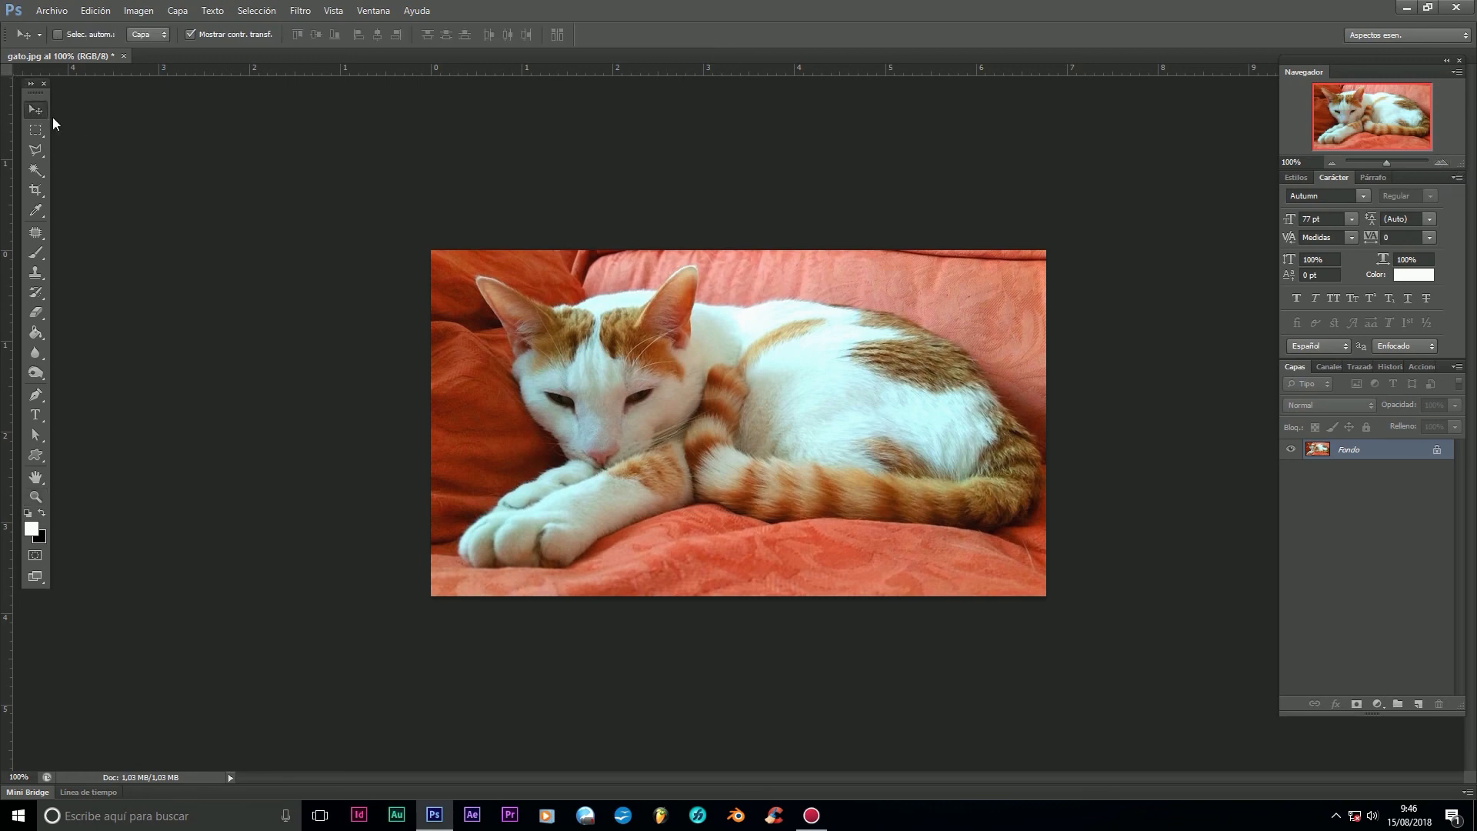